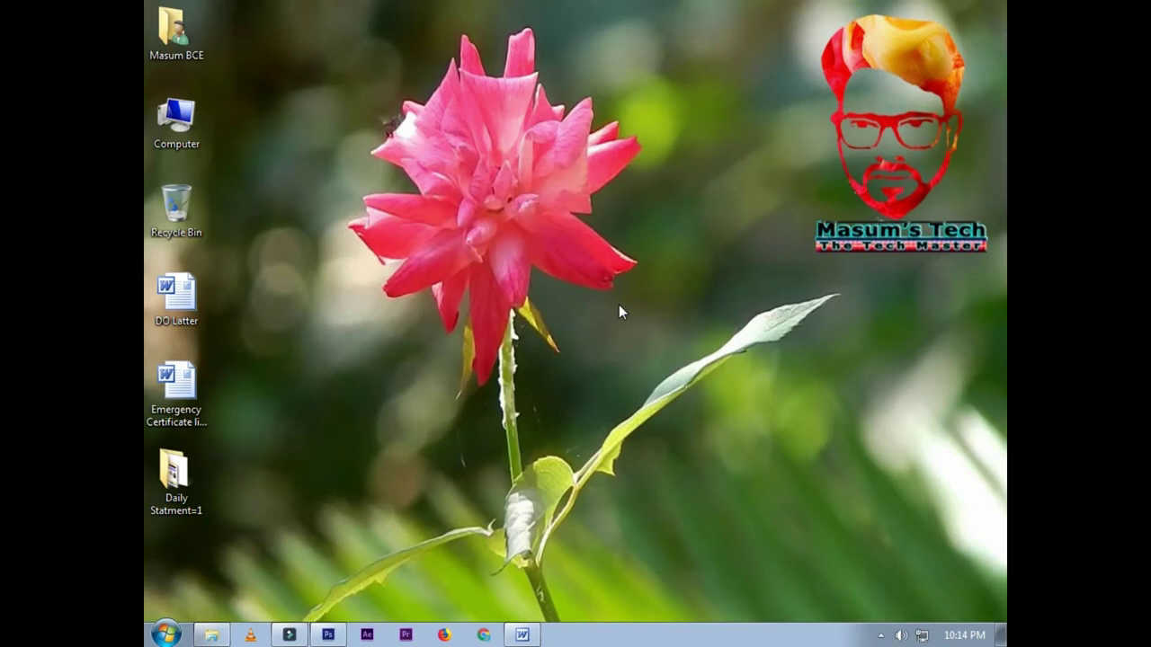
Step: Switch the desktop icons to Large icons from the View menu
{"action": "right_click", "coordinate": [644, 223]}
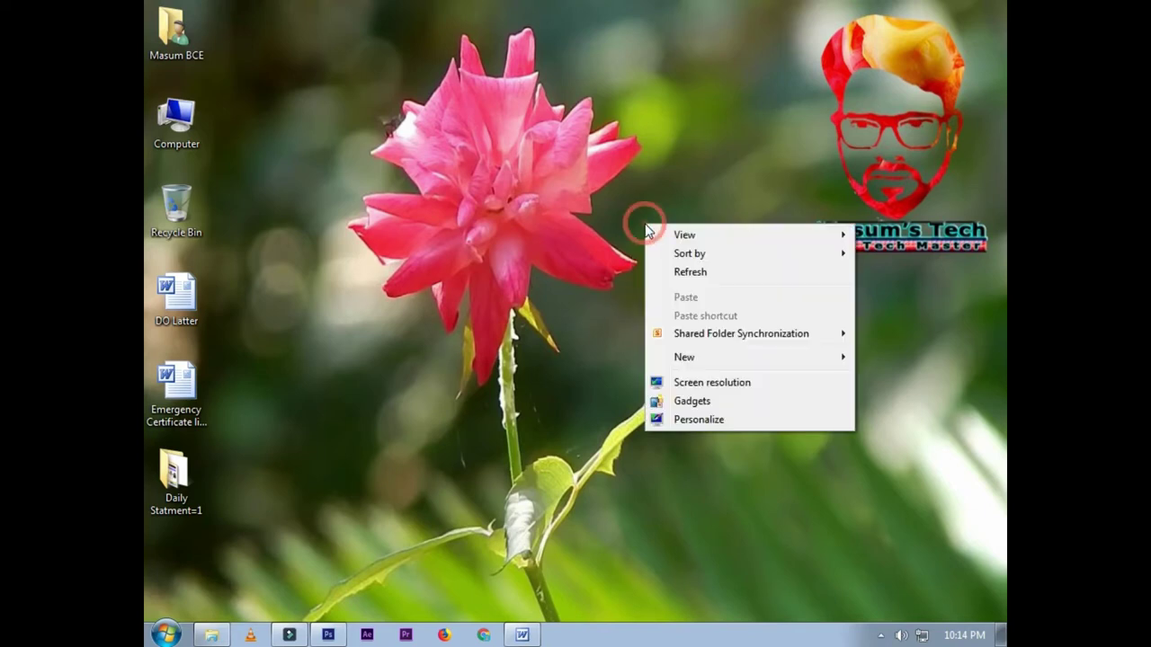
{"action": "mouse_move", "coordinate": [670, 236]}
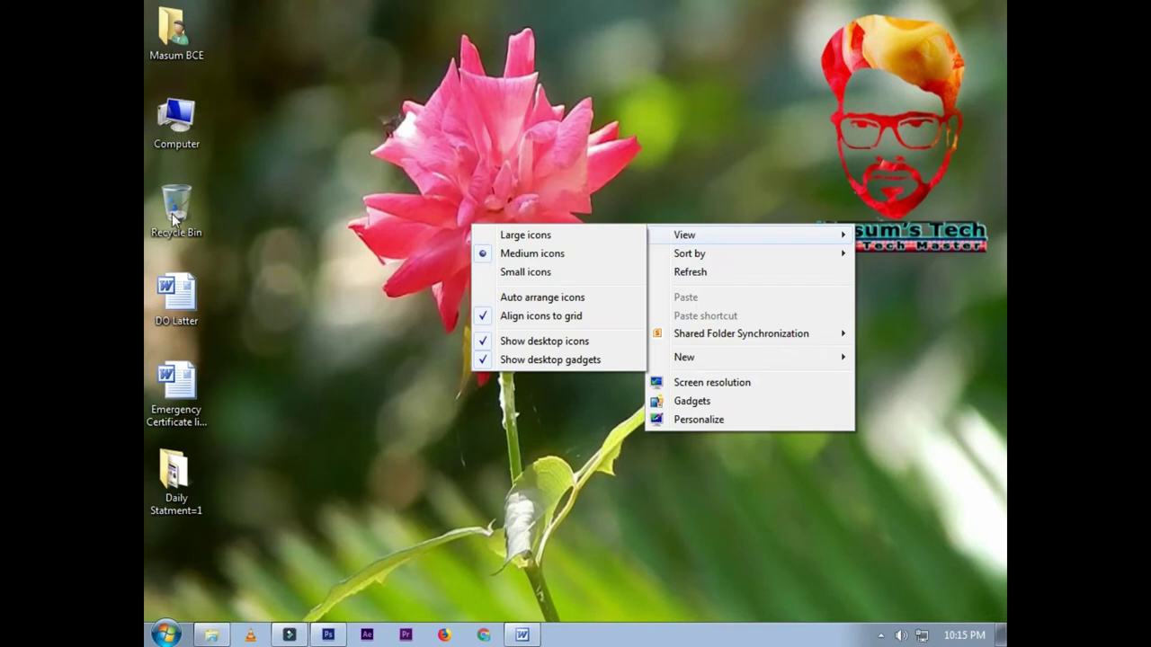
{"action": "left_click", "coordinate": [508, 238]}
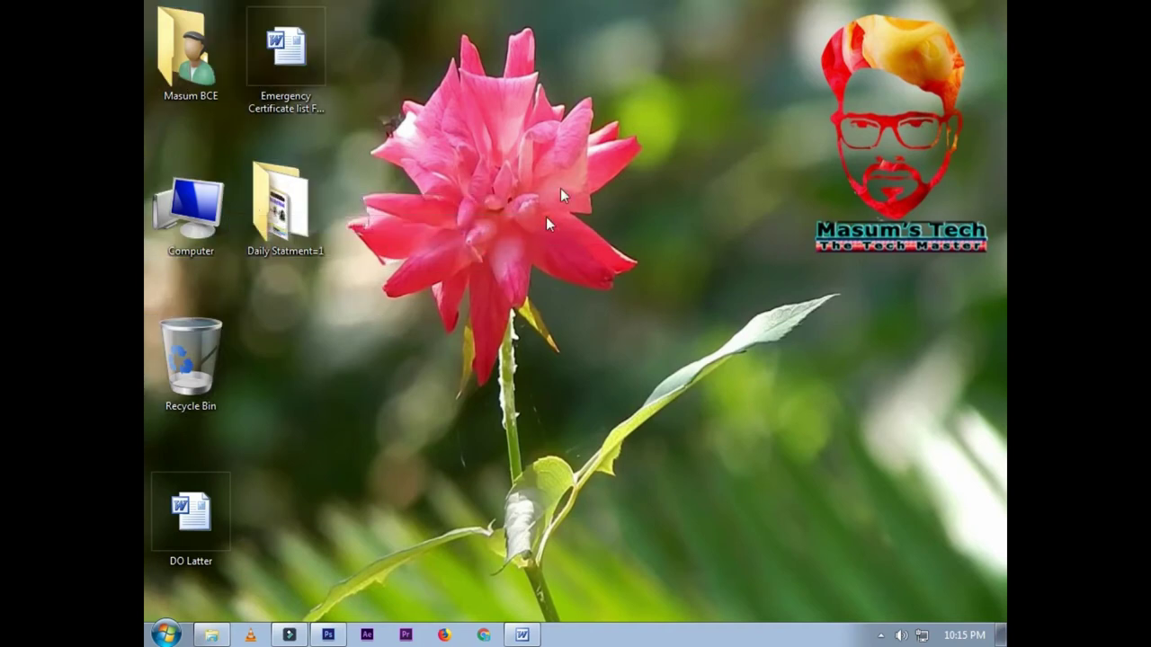
Step: Set the desktop icons back to Medium icons
{"action": "right_click", "coordinate": [568, 155]}
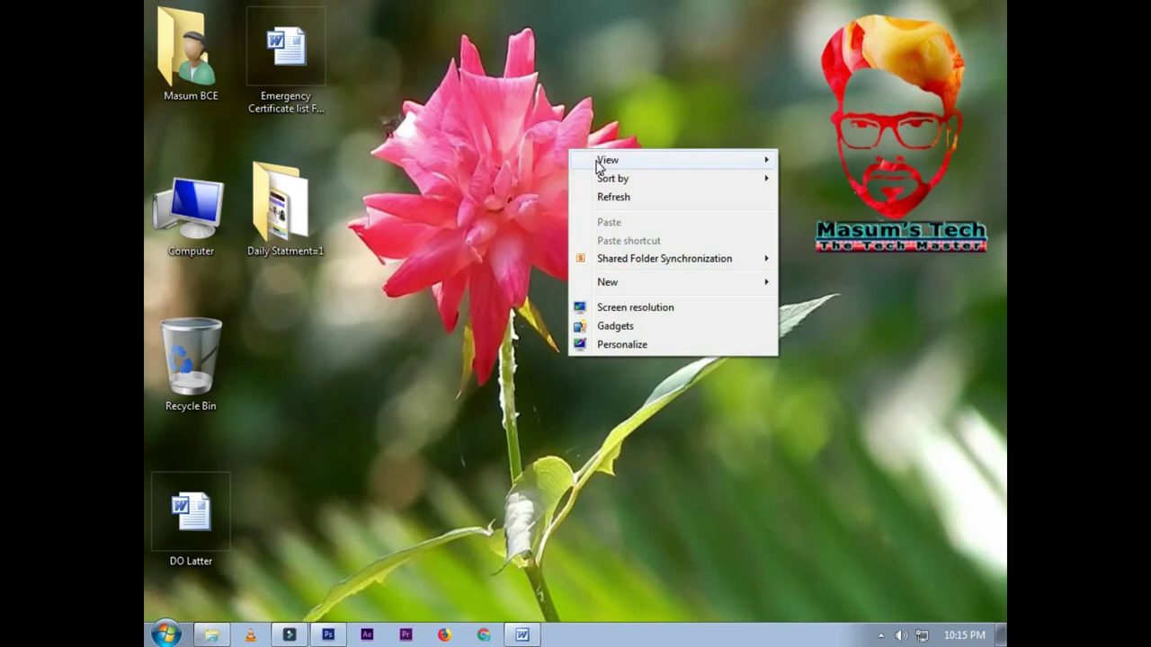
{"action": "mouse_move", "coordinate": [599, 160]}
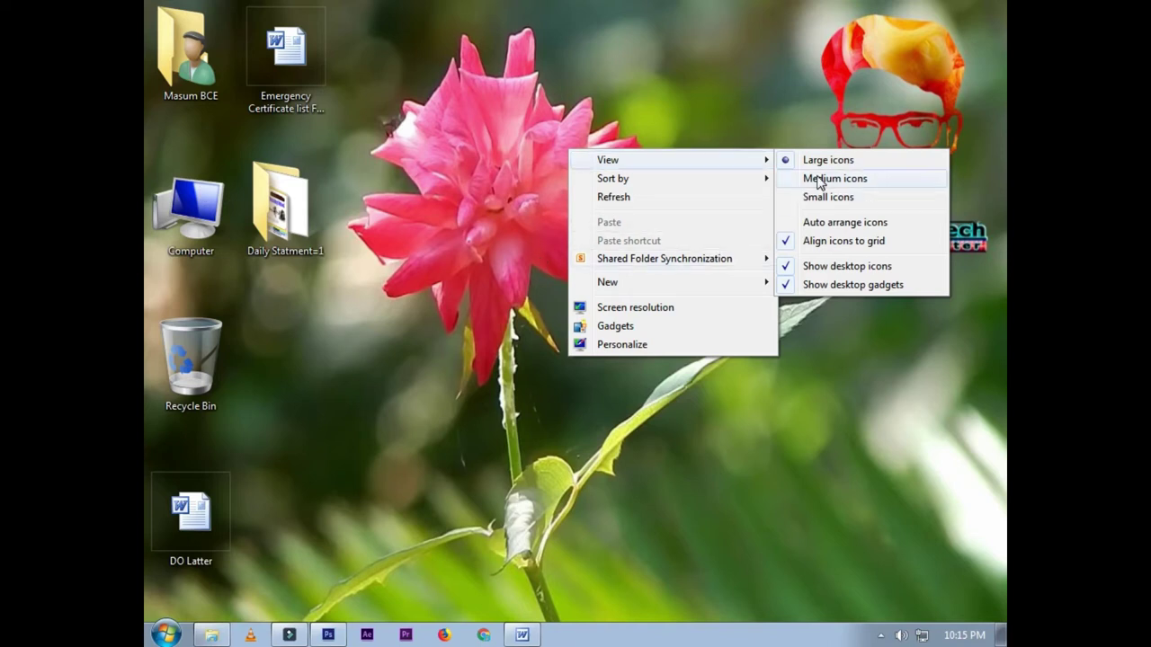
{"action": "left_click", "coordinate": [818, 180]}
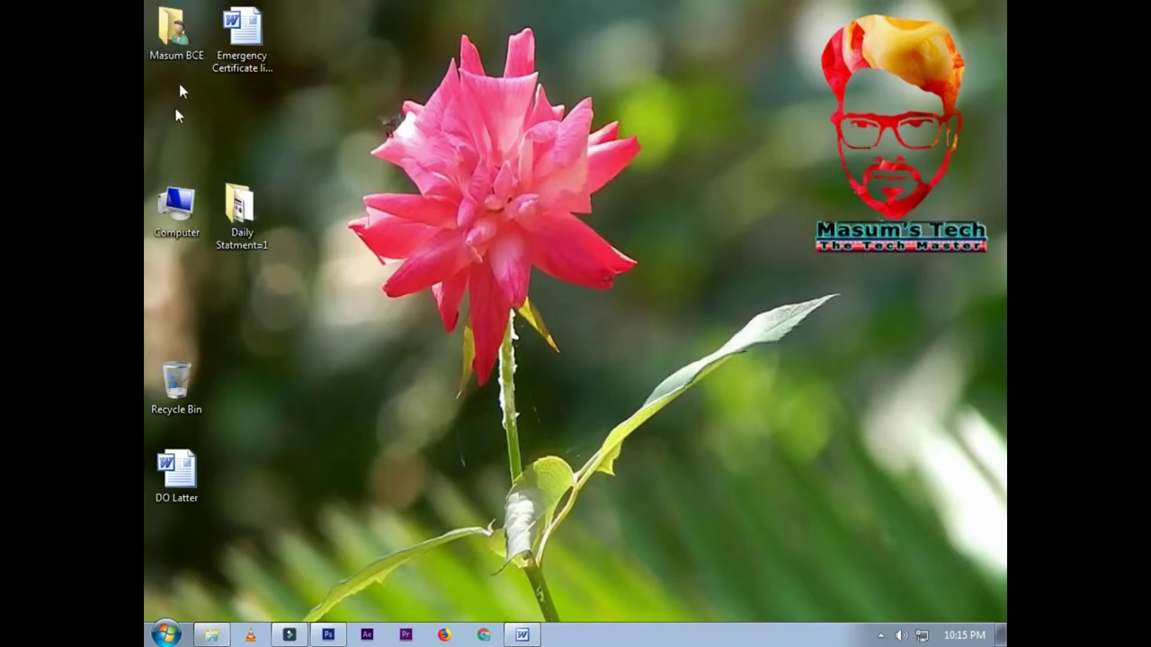
Step: Change the desktop icon view to Small icons
{"action": "right_click", "coordinate": [590, 100]}
{"action": "mouse_move", "coordinate": [630, 111]}
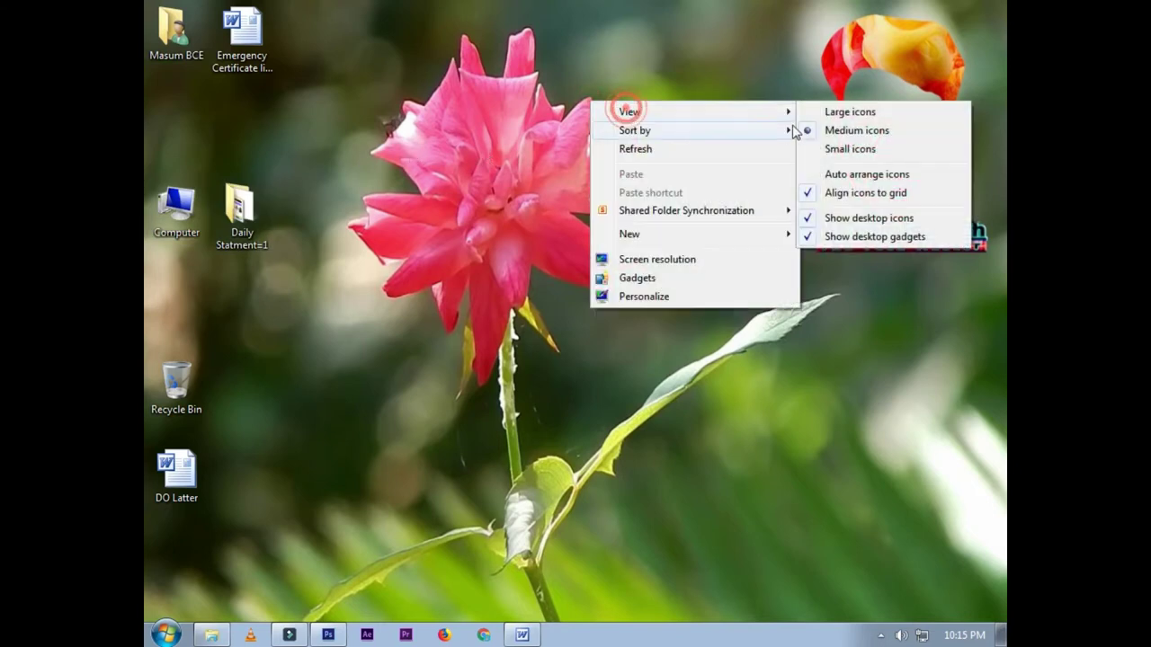
{"action": "left_click", "coordinate": [837, 150]}
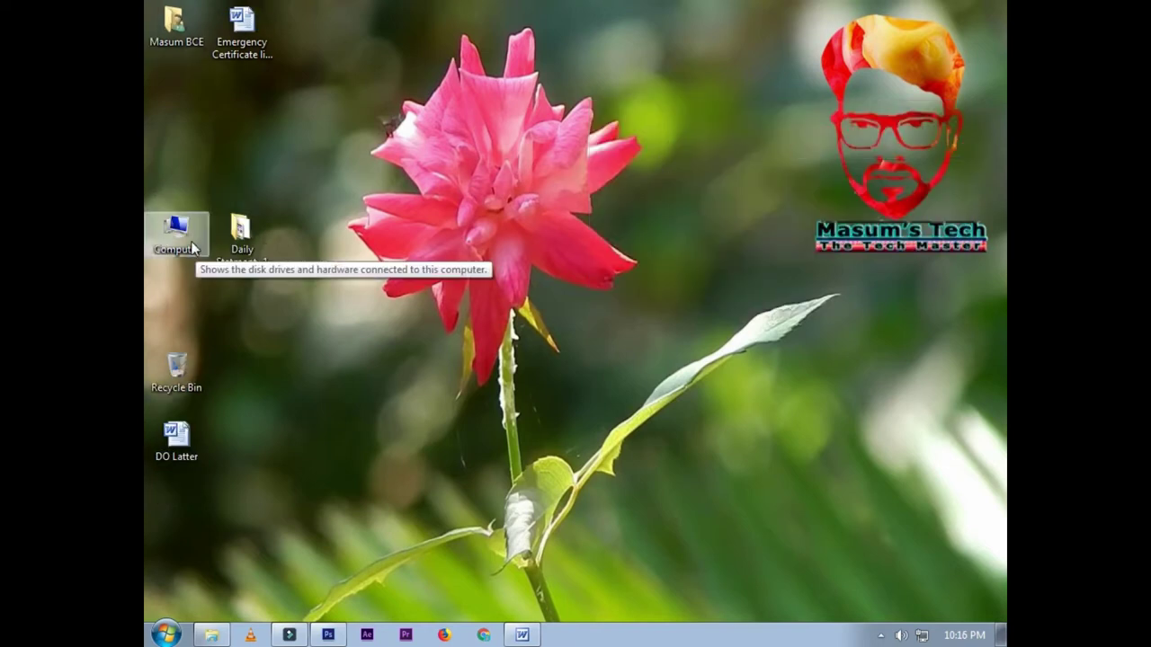
Step: Drag Computer, Recycle Bin, Daily Statment=1 and DO Latter into the left column
{"action": "left_click_drag", "start_coordinate": [191, 249], "coordinate": [192, 133]}
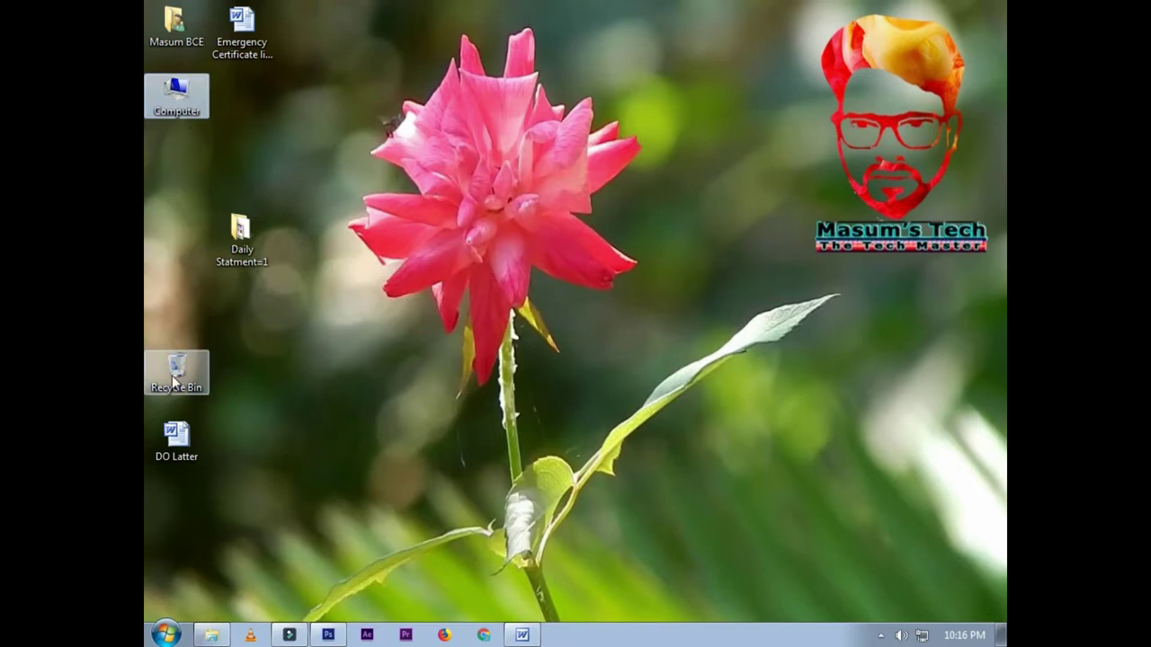
{"action": "left_click_drag", "start_coordinate": [176, 367], "coordinate": [173, 171]}
{"action": "left_click_drag", "start_coordinate": [239, 236], "coordinate": [161, 225]}
{"action": "left_click_drag", "start_coordinate": [172, 435], "coordinate": [178, 334]}
{"action": "left_click", "coordinate": [331, 179]}
Step: Turn on Auto arrange icons in the desktop View menu
{"action": "right_click", "coordinate": [428, 120]}
{"action": "mouse_move", "coordinate": [480, 141]}
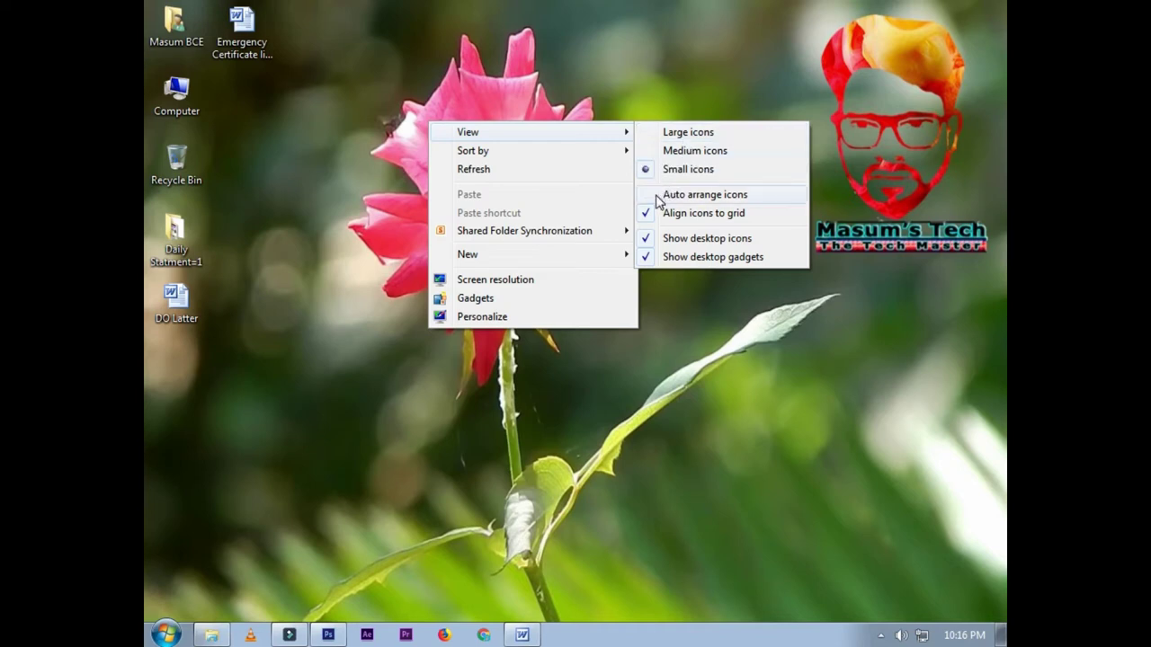
{"action": "left_click", "coordinate": [657, 196]}
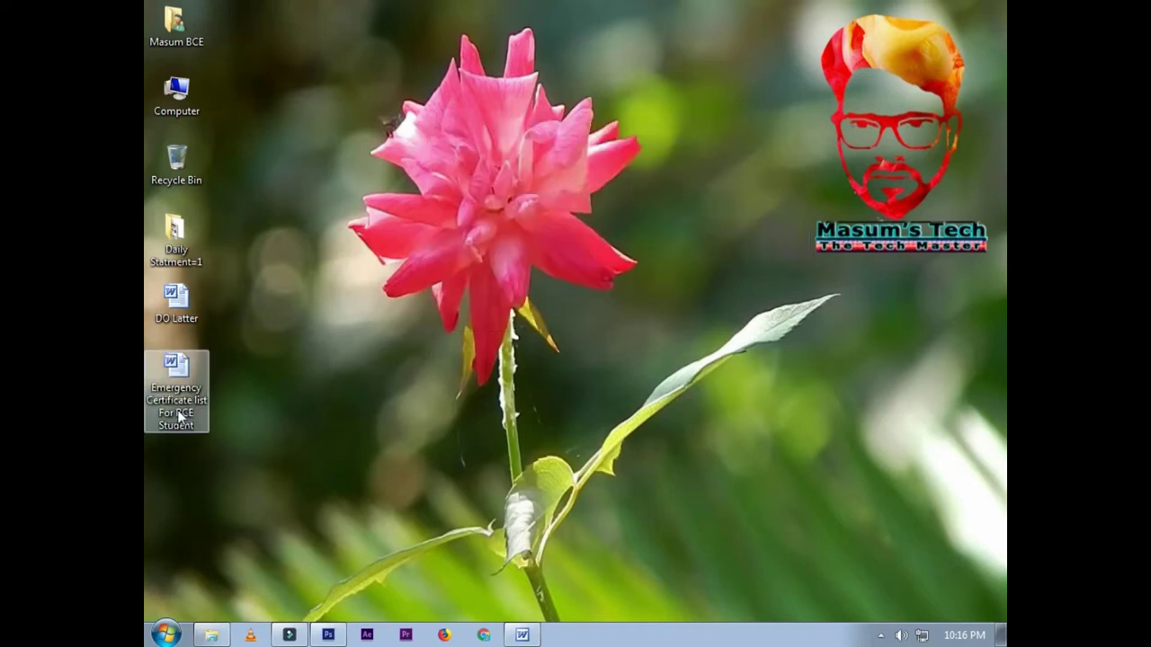
Step: Reposition Emergency Certificate in the column and move Computer to the bottom
{"action": "left_click_drag", "start_coordinate": [176, 382], "coordinate": [976, 223]}
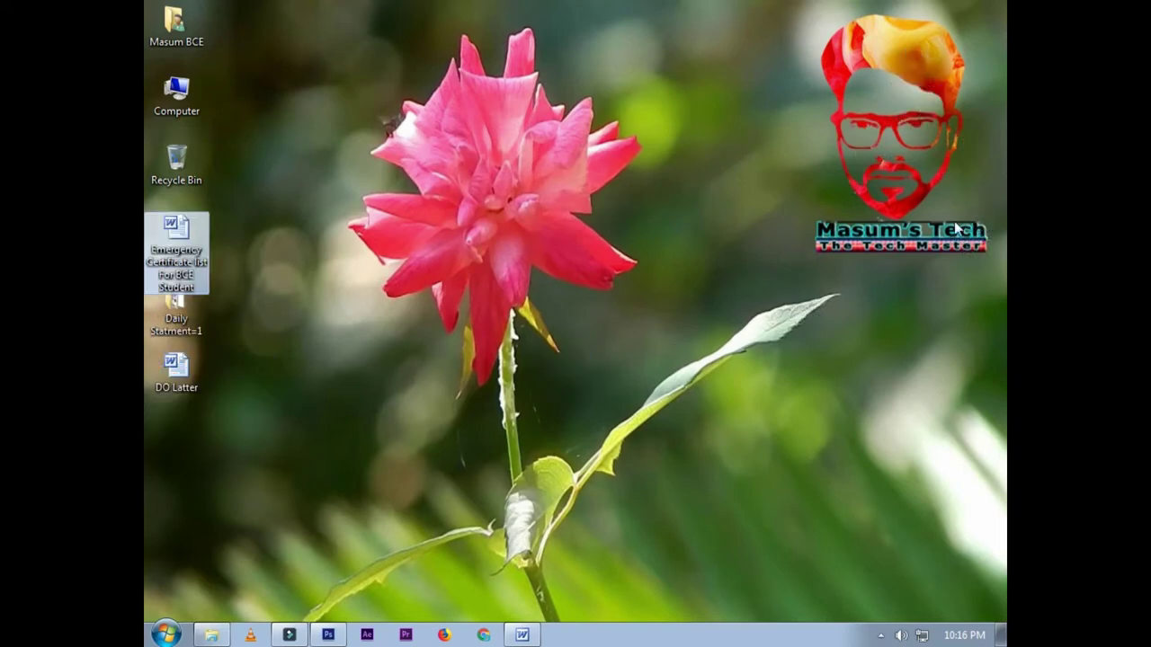
{"action": "left_click_drag", "start_coordinate": [177, 247], "coordinate": [846, 73]}
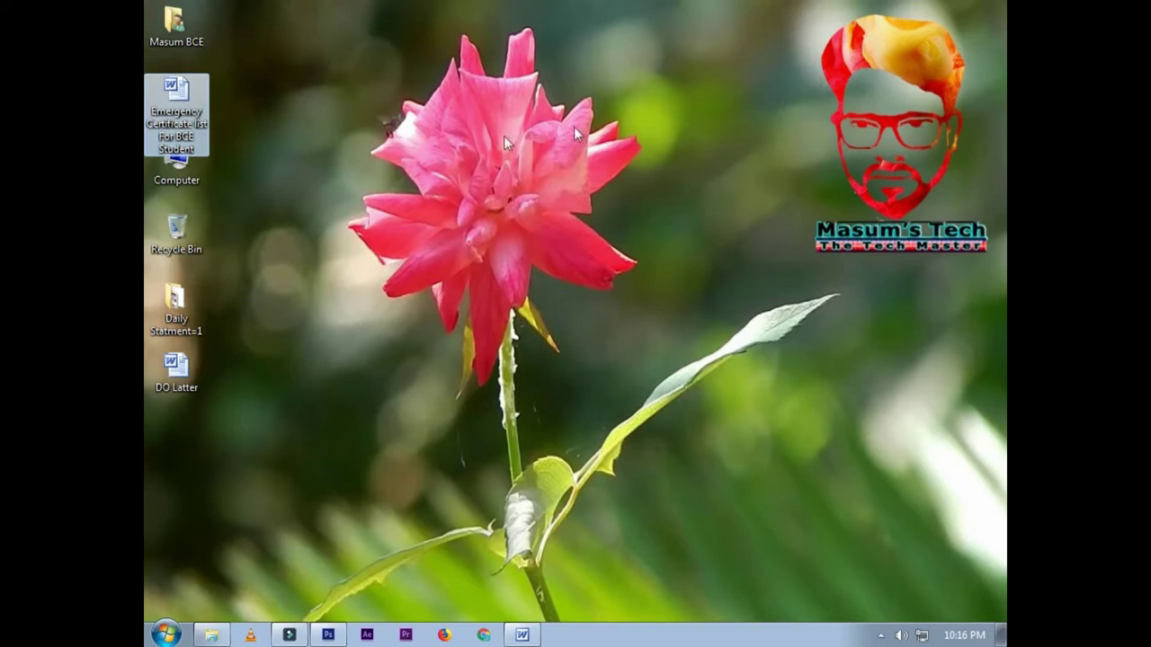
{"action": "left_click_drag", "start_coordinate": [185, 103], "coordinate": [286, 505]}
{"action": "left_click_drag", "start_coordinate": [177, 377], "coordinate": [300, 276]}
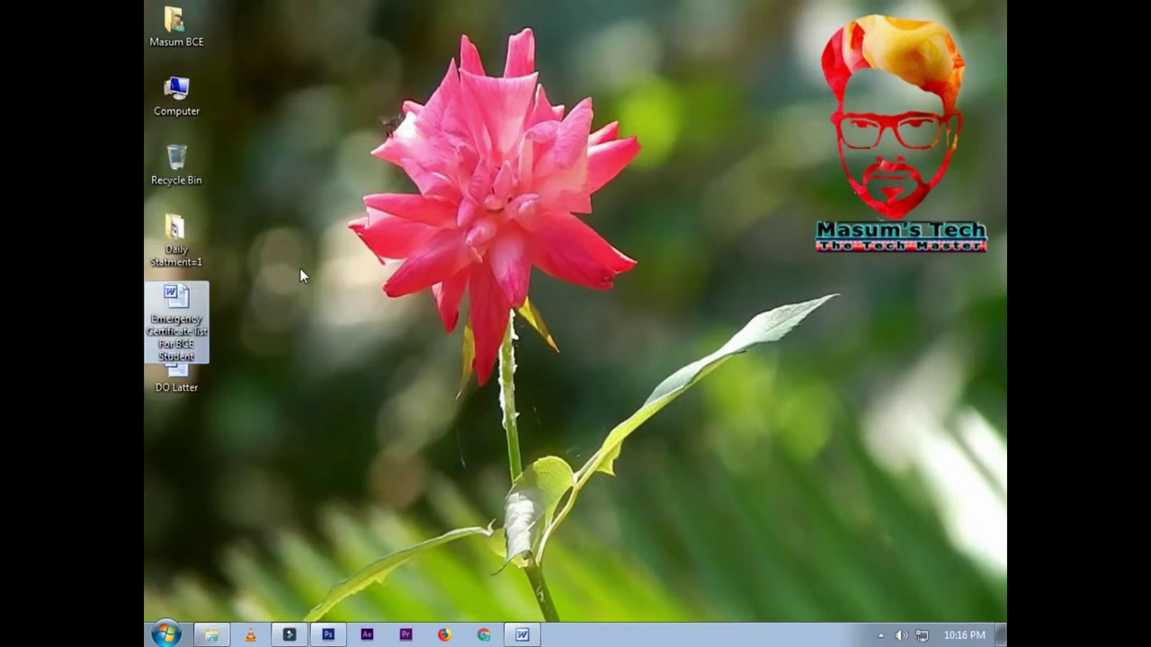
{"action": "left_click_drag", "start_coordinate": [201, 111], "coordinate": [384, 490]}
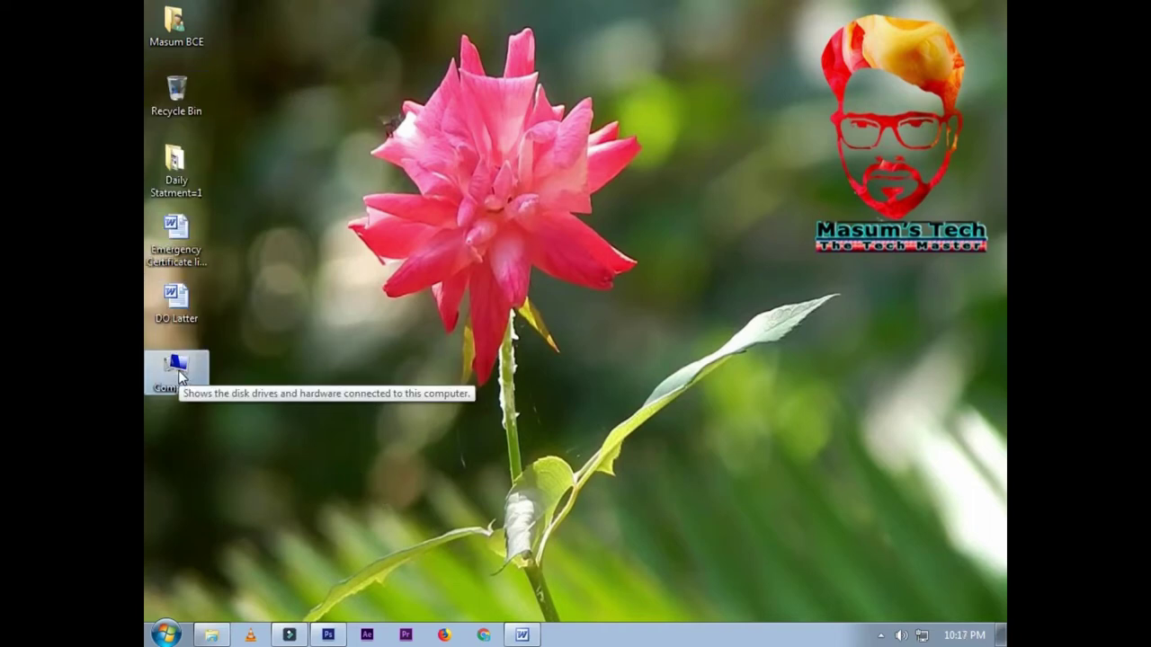
Step: Turn off Auto arrange icons and drag Computer onto the flower
{"action": "right_click", "coordinate": [646, 120]}
{"action": "left_click", "coordinate": [678, 147]}
{"action": "left_click", "coordinate": [676, 135]}
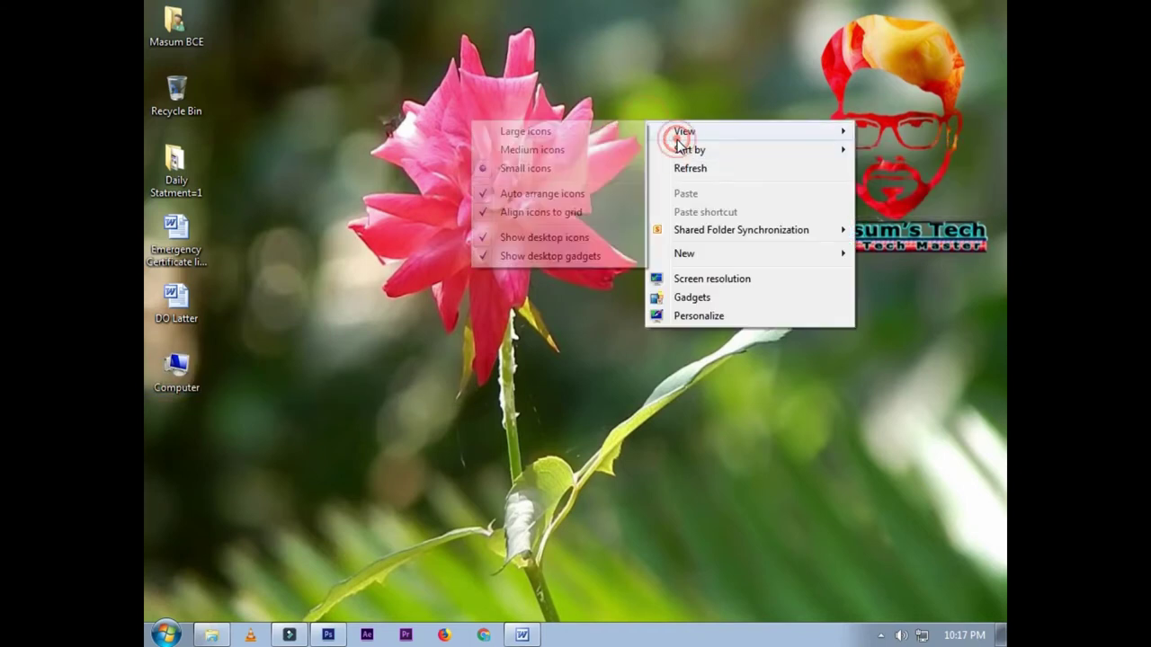
{"action": "left_click", "coordinate": [486, 199]}
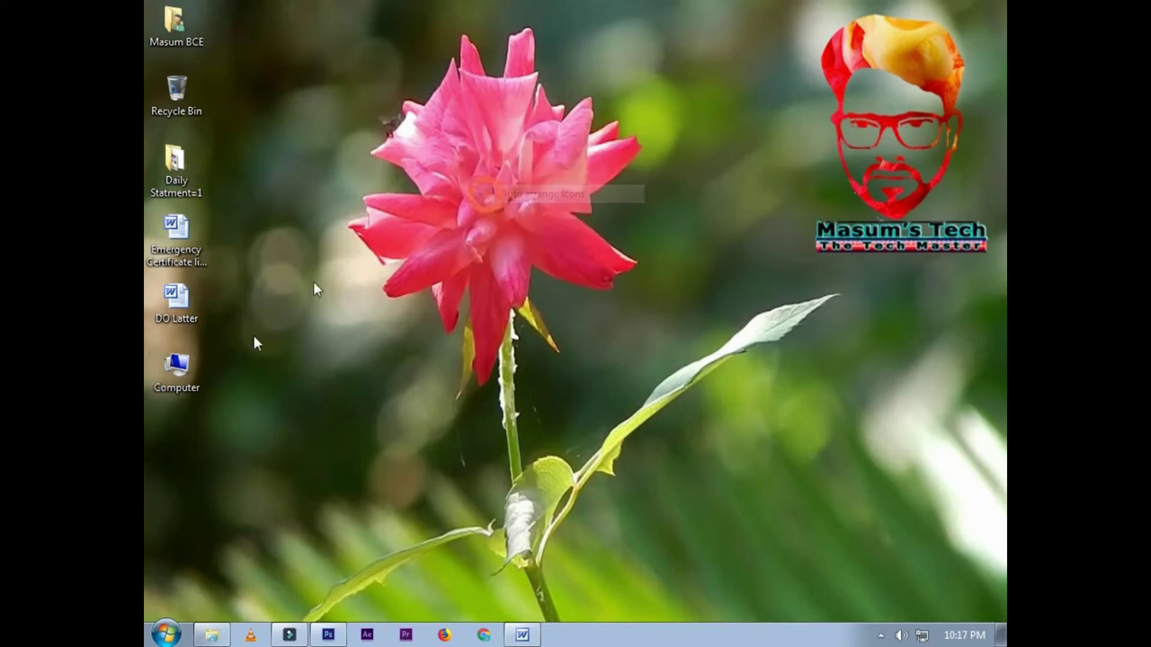
{"action": "left_click_drag", "start_coordinate": [180, 388], "coordinate": [529, 156]}
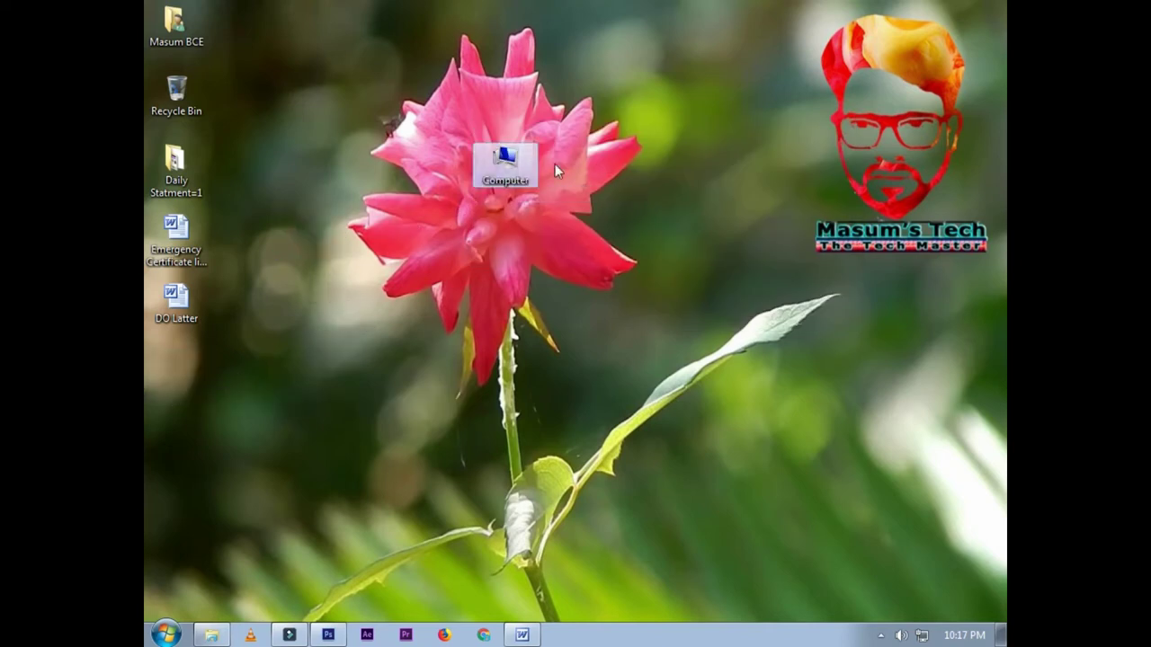
Step: Disable Align icons to grid, then freely place Computer and Daily Statment=1 side by side
{"action": "right_click", "coordinate": [596, 162]}
{"action": "left_click", "coordinate": [617, 180]}
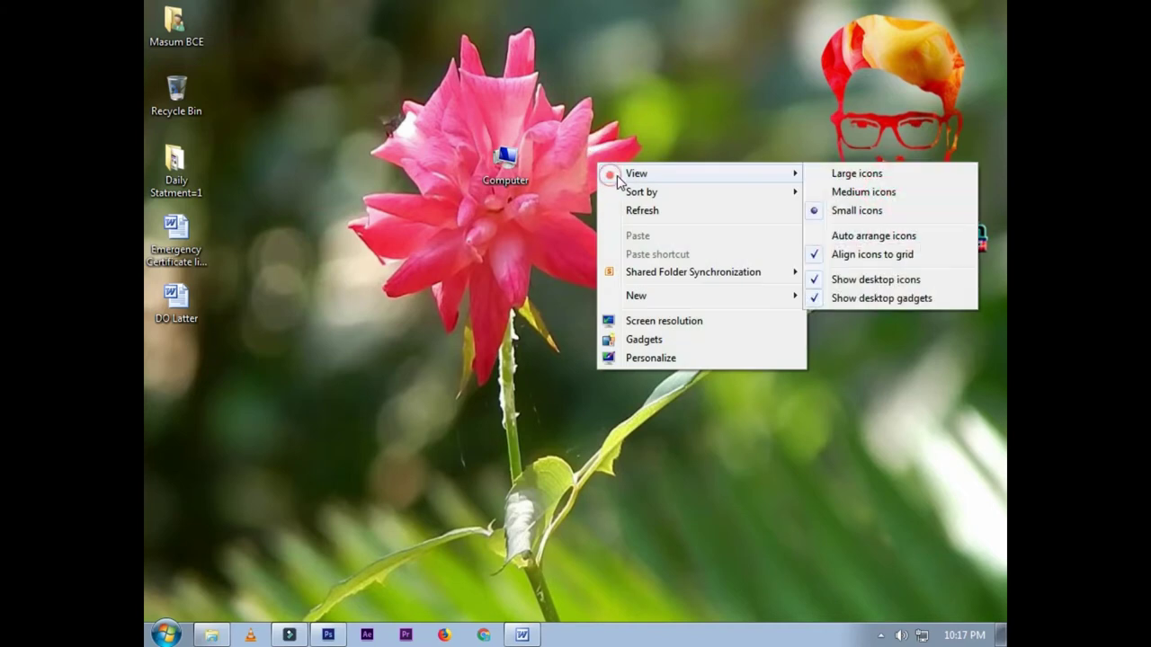
{"action": "left_click", "coordinate": [829, 255]}
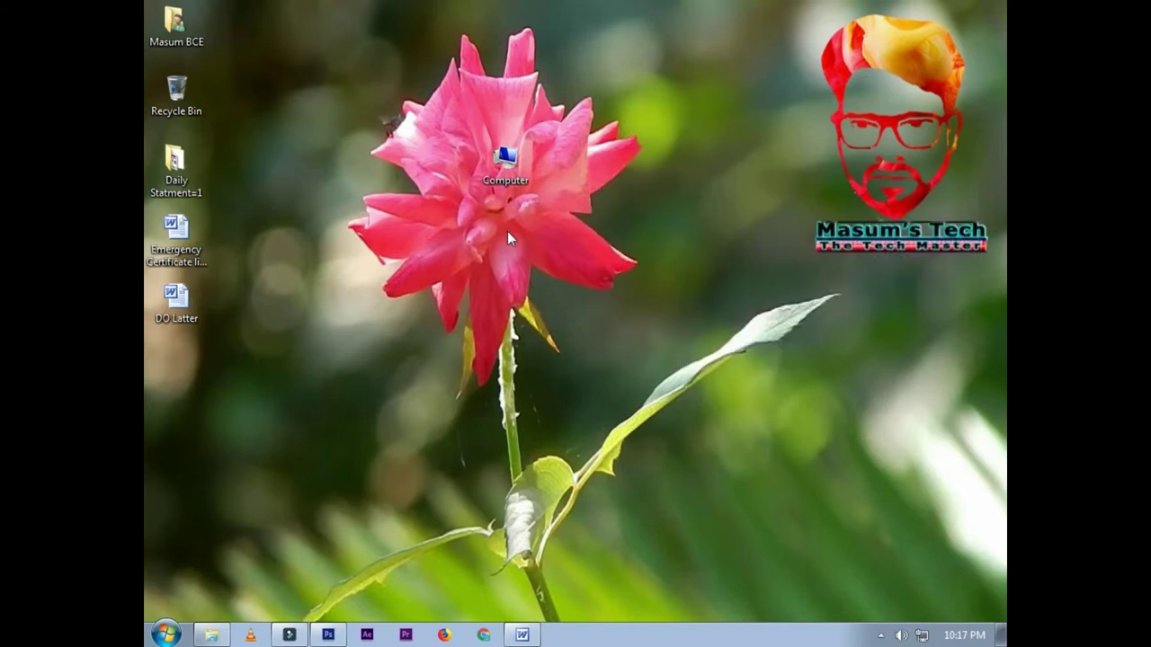
{"action": "left_click_drag", "start_coordinate": [511, 180], "coordinate": [431, 180]}
{"action": "left_click", "coordinate": [474, 163]}
{"action": "left_click", "coordinate": [320, 222]}
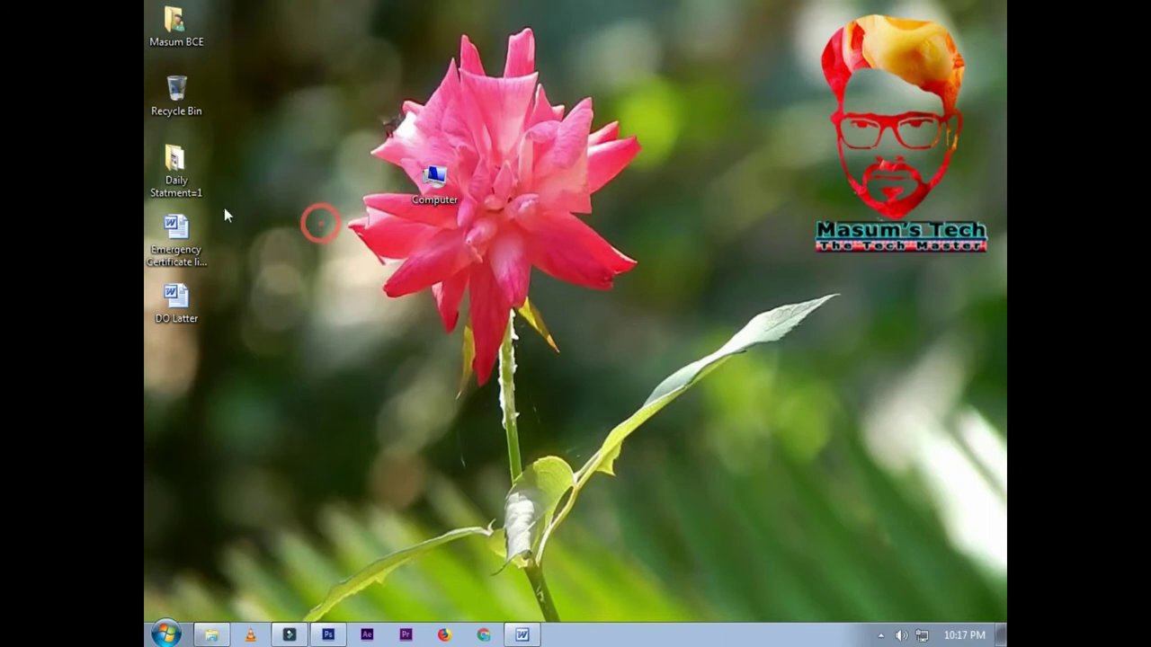
{"action": "left_click_drag", "start_coordinate": [175, 167], "coordinate": [406, 180]}
{"action": "key", "text": "F2"}
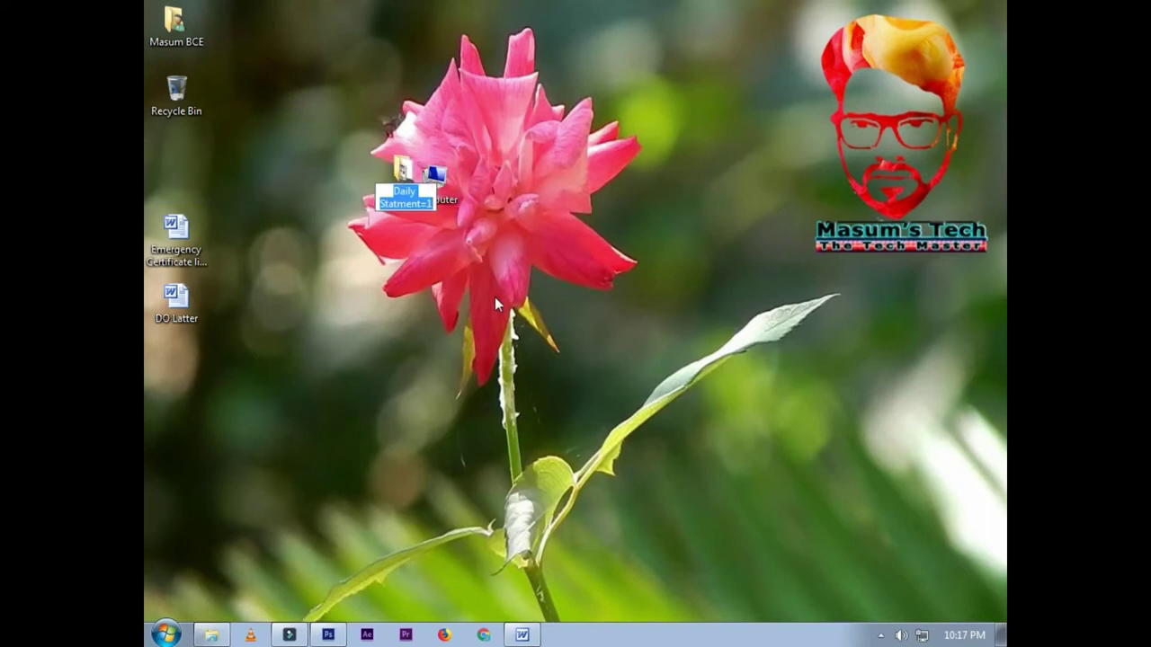
{"action": "left_click", "coordinate": [495, 297]}
Step: Re-enable grid alignment and return Daily Statment=1 and Computer to the left column
{"action": "right_click", "coordinate": [568, 118]}
{"action": "mouse_move", "coordinate": [599, 130]}
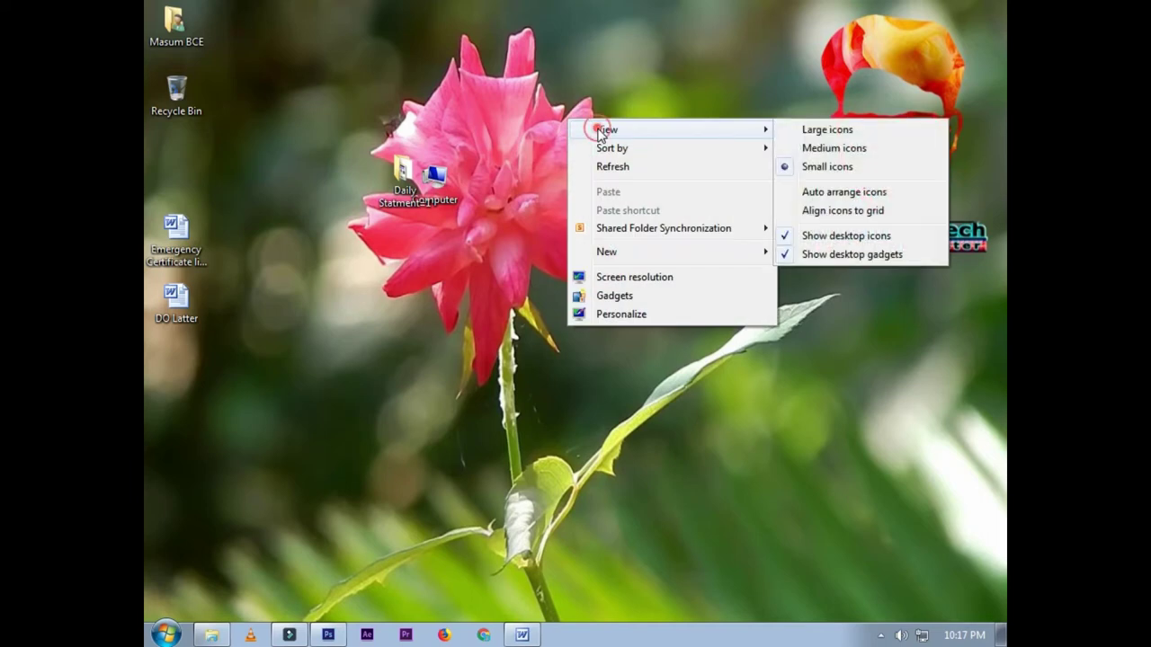
{"action": "left_click", "coordinate": [792, 213]}
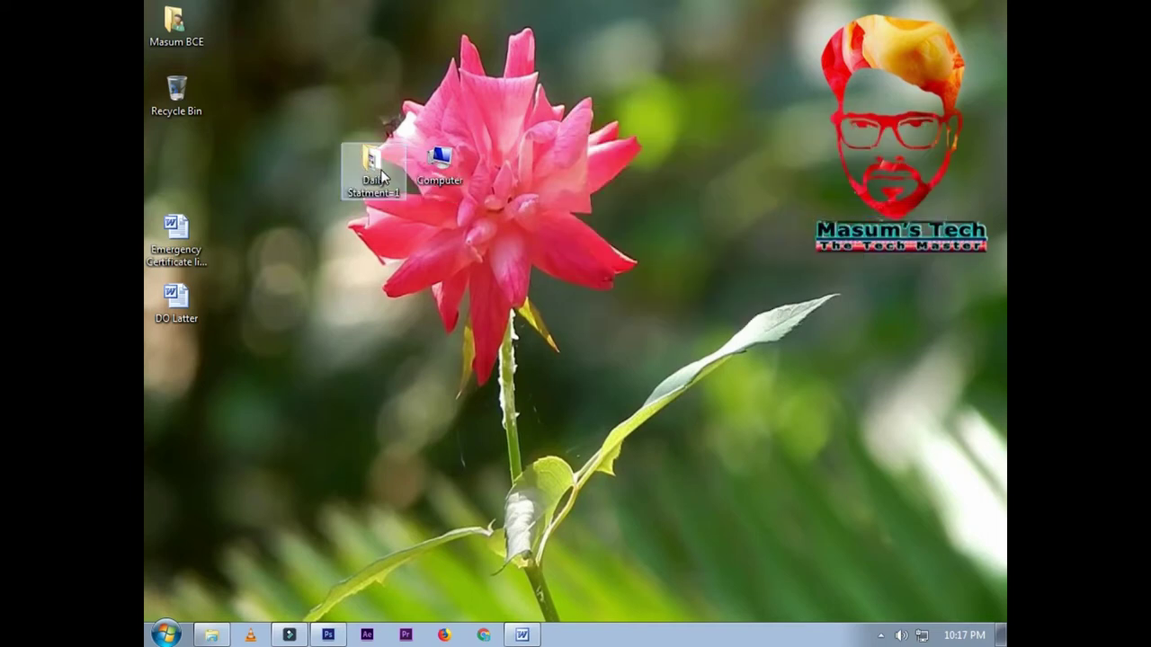
{"action": "left_click_drag", "start_coordinate": [370, 161], "coordinate": [196, 158]}
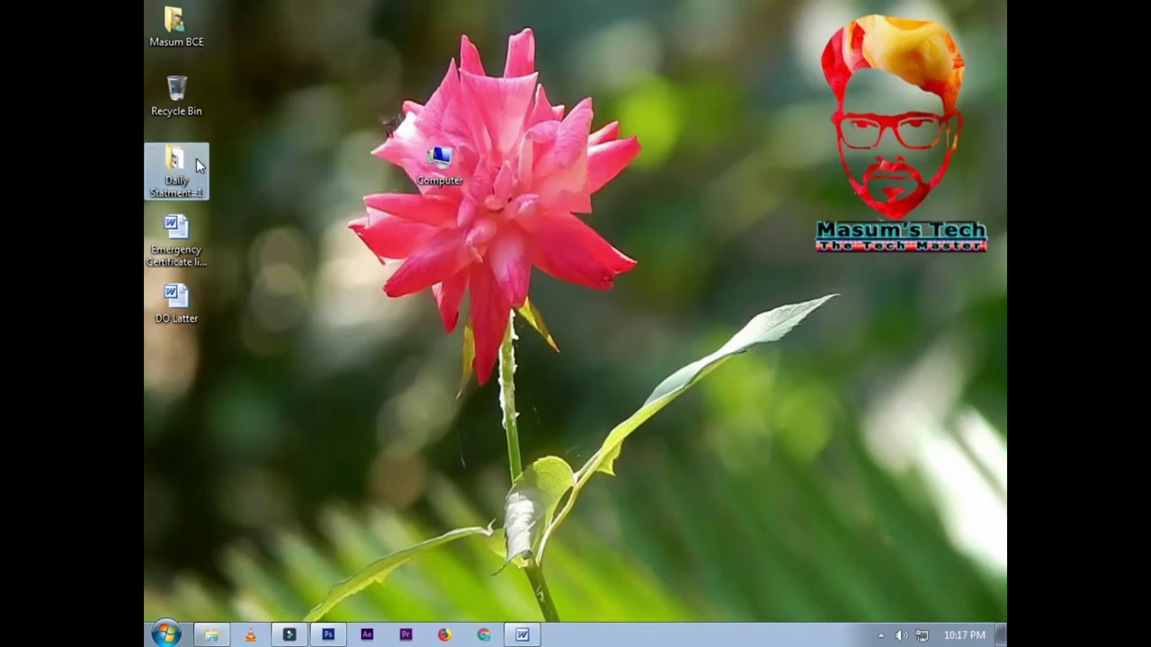
{"action": "left_click", "coordinate": [227, 237]}
{"action": "left_click_drag", "start_coordinate": [441, 155], "coordinate": [178, 58]}
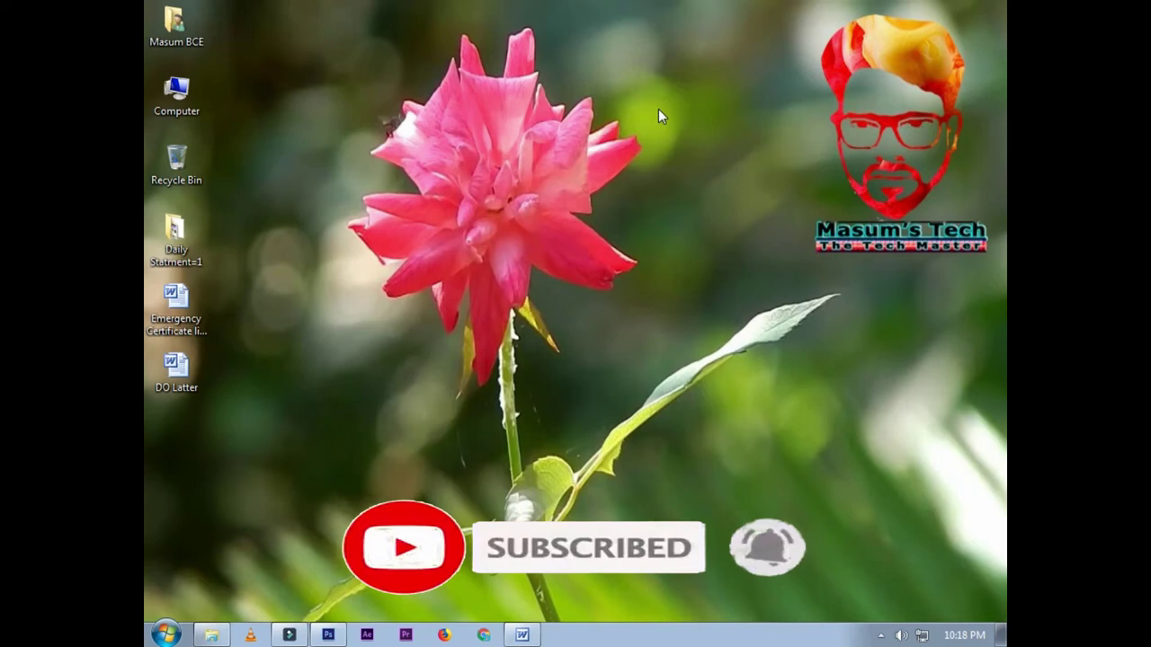
Step: Sort the desktop icons by Name, then by Size
{"action": "right_click", "coordinate": [658, 109]}
{"action": "mouse_move", "coordinate": [694, 140]}
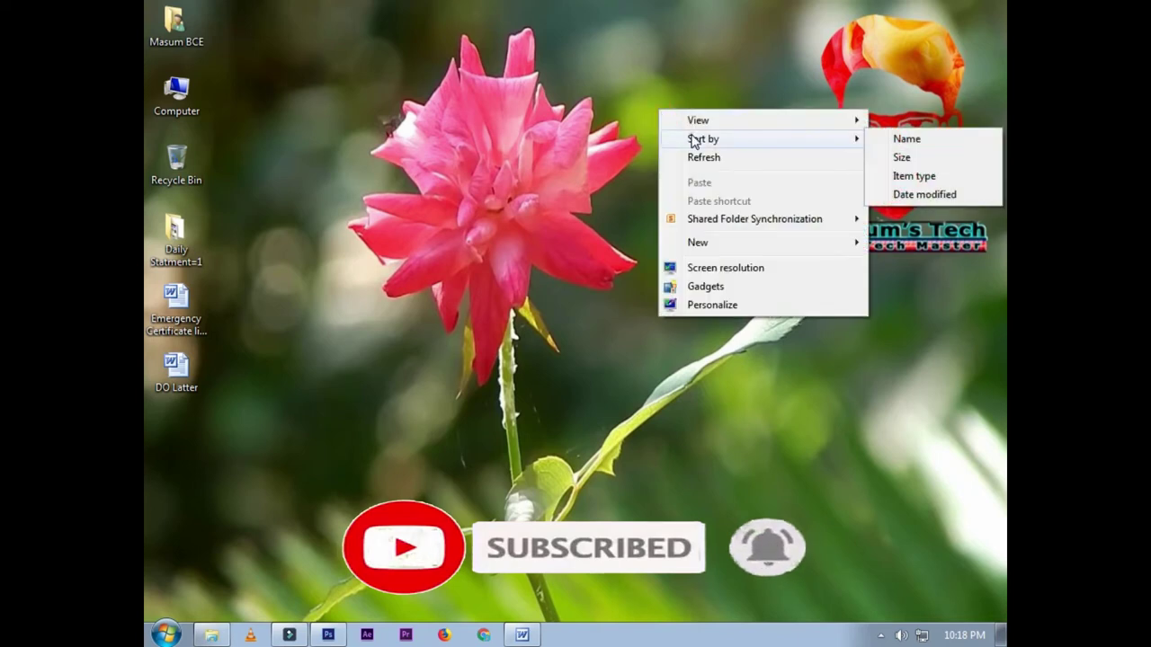
{"action": "left_click", "coordinate": [894, 142]}
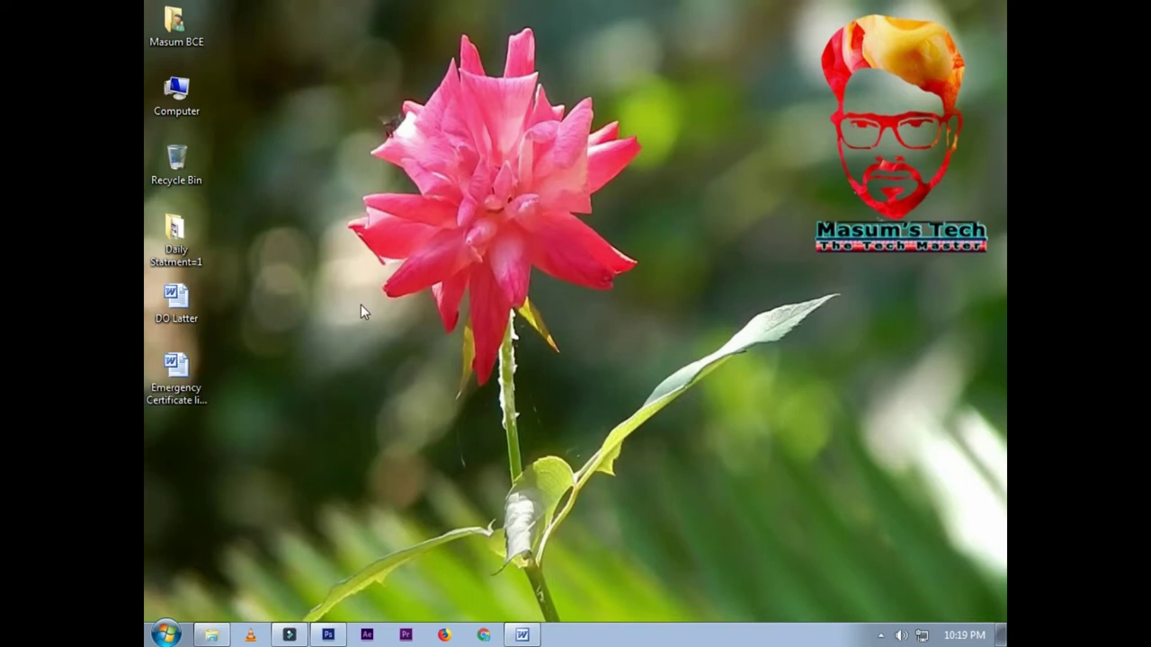
{"action": "right_click", "coordinate": [614, 99]}
{"action": "left_click", "coordinate": [676, 132]}
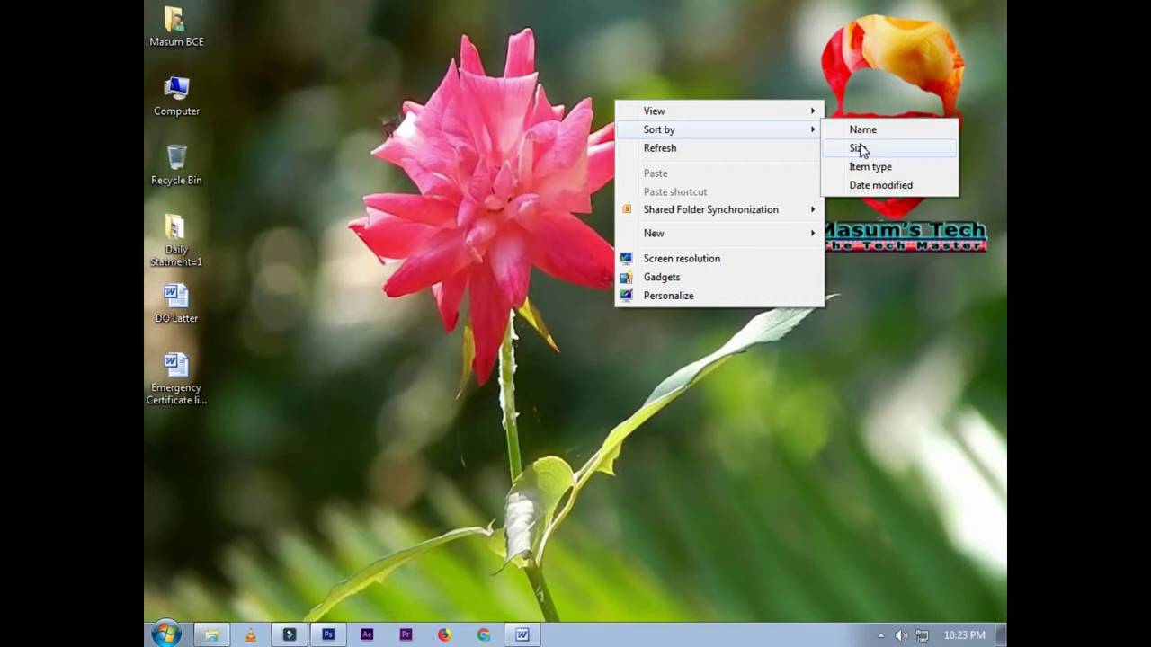
{"action": "left_click", "coordinate": [859, 148]}
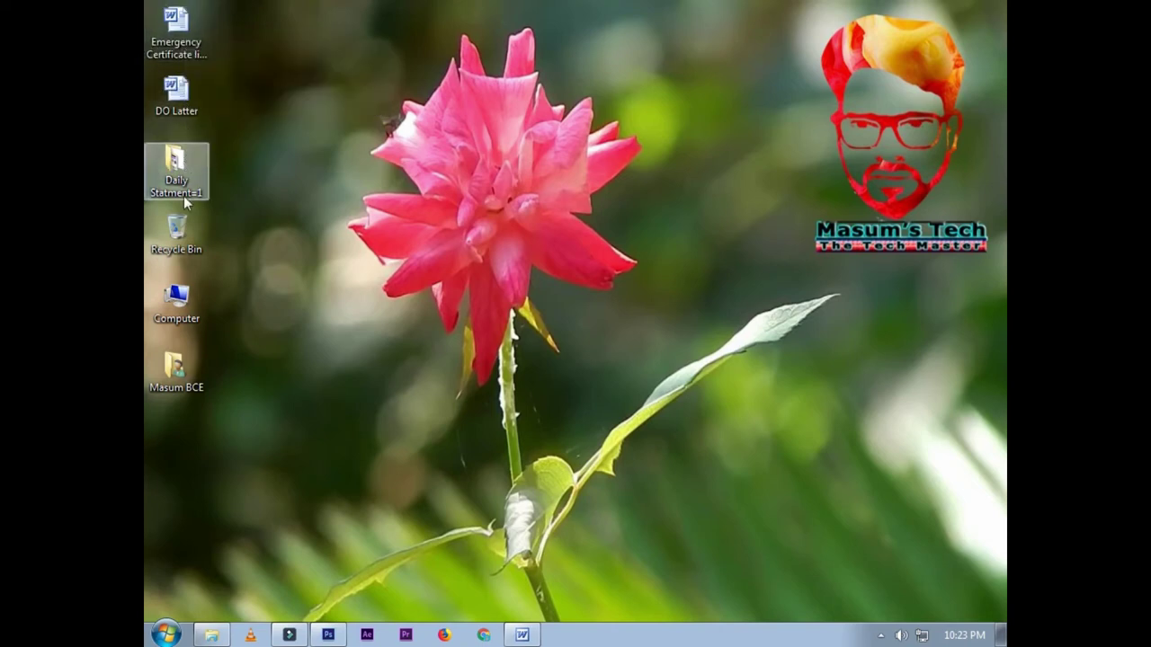
Step: Sort the desktop icons by Item type
{"action": "right_click", "coordinate": [545, 134]}
{"action": "mouse_move", "coordinate": [623, 165]}
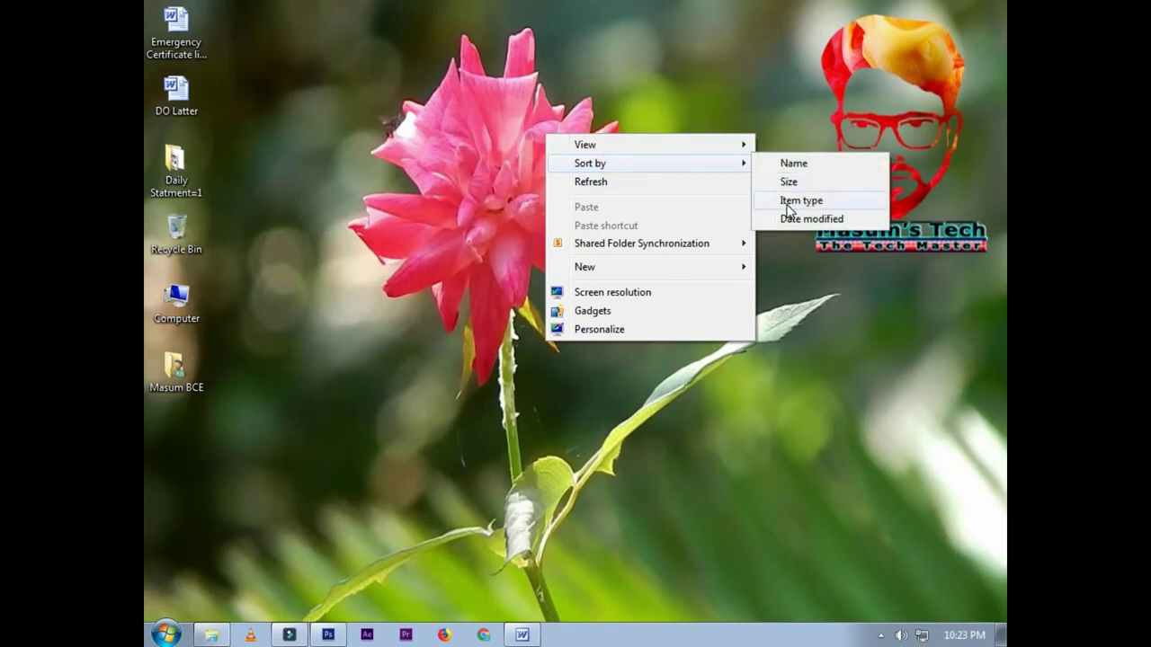
{"action": "left_click", "coordinate": [779, 203]}
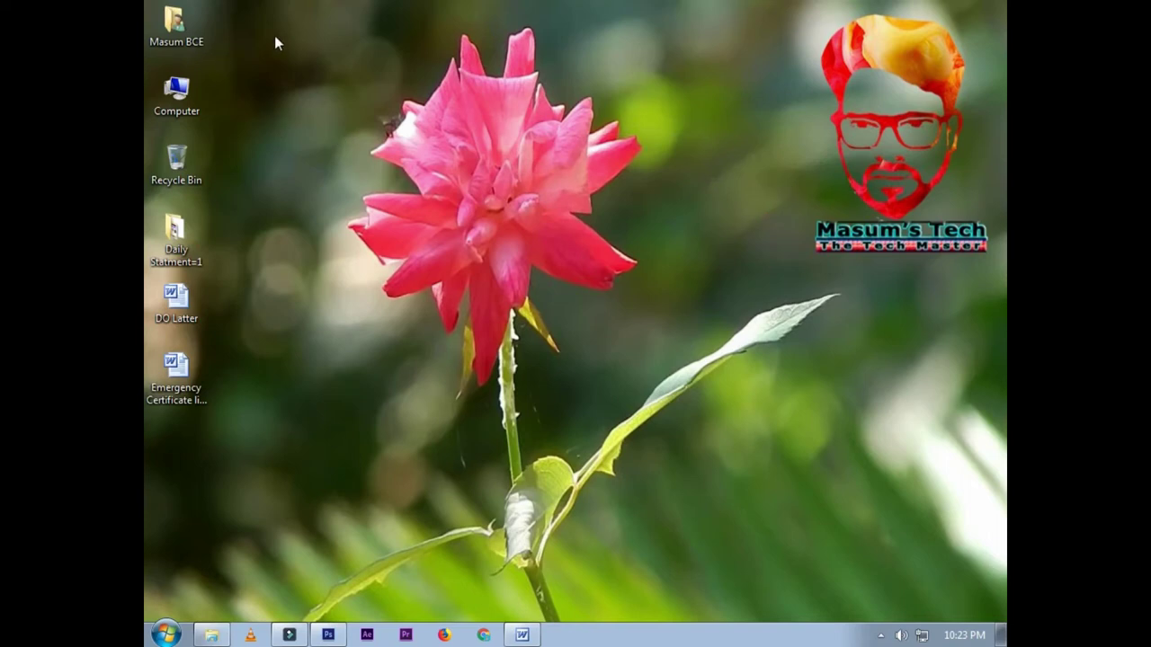
{"action": "right_click", "coordinate": [550, 104]}
{"action": "mouse_move", "coordinate": [593, 137]}
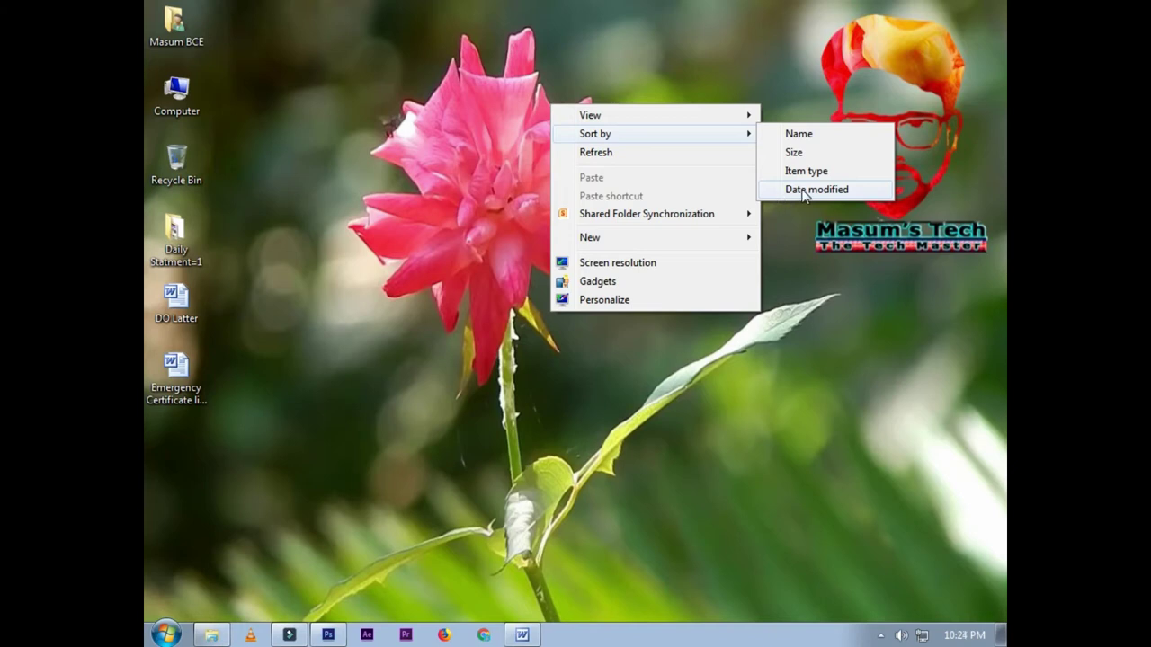
{"action": "left_click", "coordinate": [805, 190]}
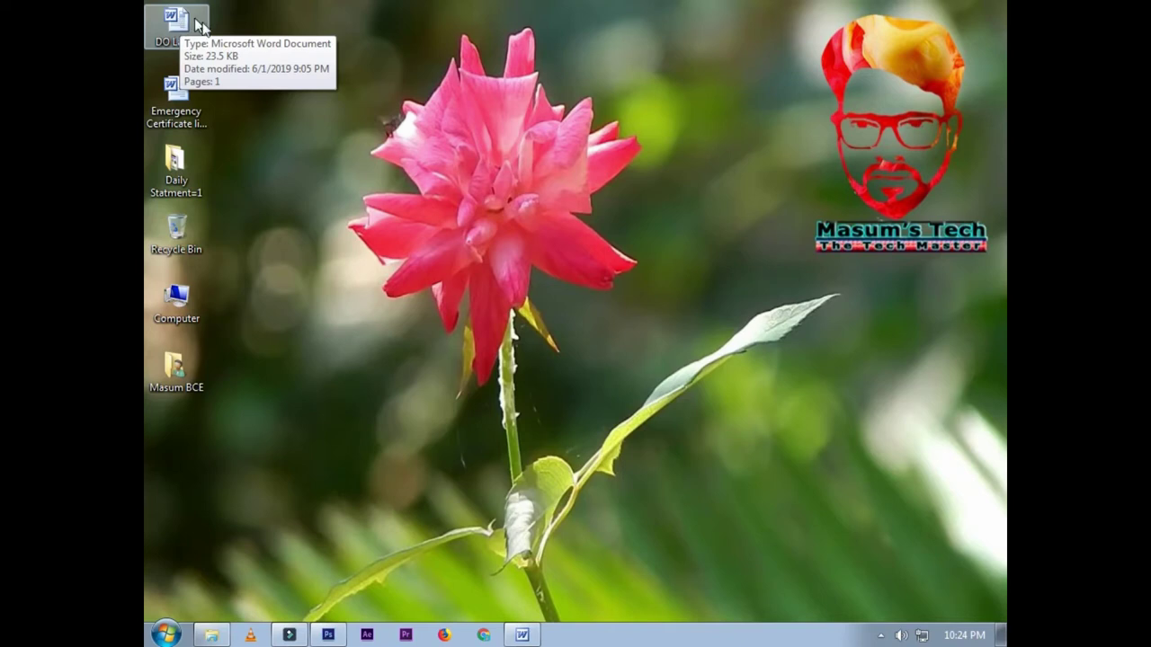
{"action": "left_click", "coordinate": [181, 94]}
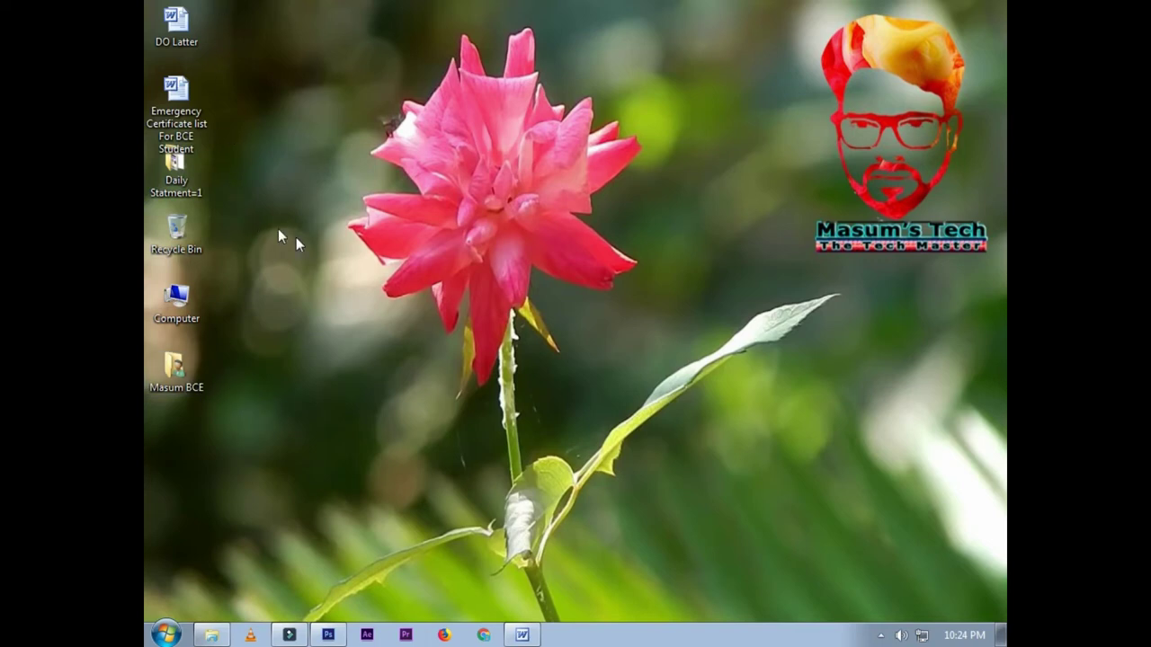
{"action": "right_click", "coordinate": [524, 81]}
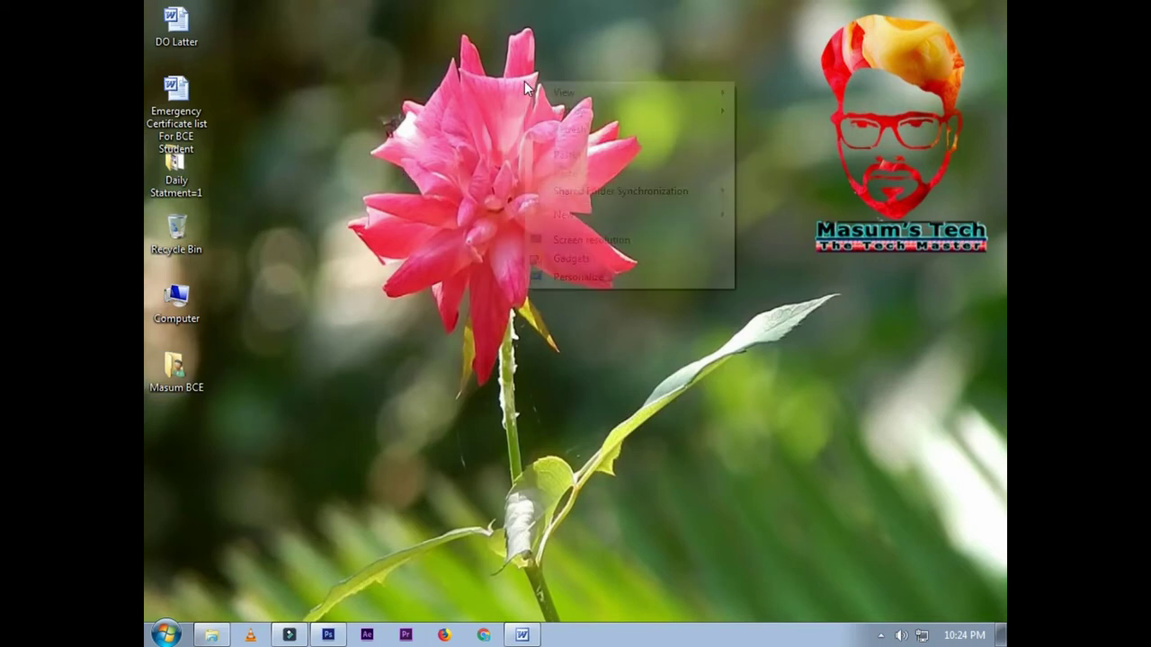
{"action": "left_click", "coordinate": [602, 93]}
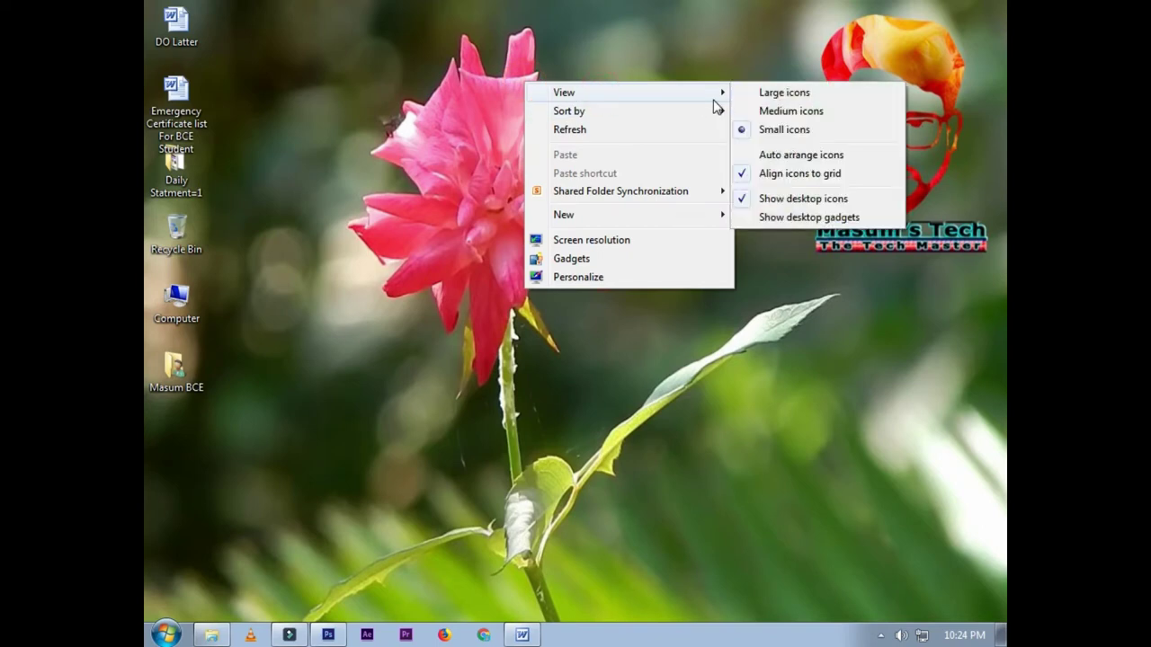
{"action": "left_click", "coordinate": [608, 121]}
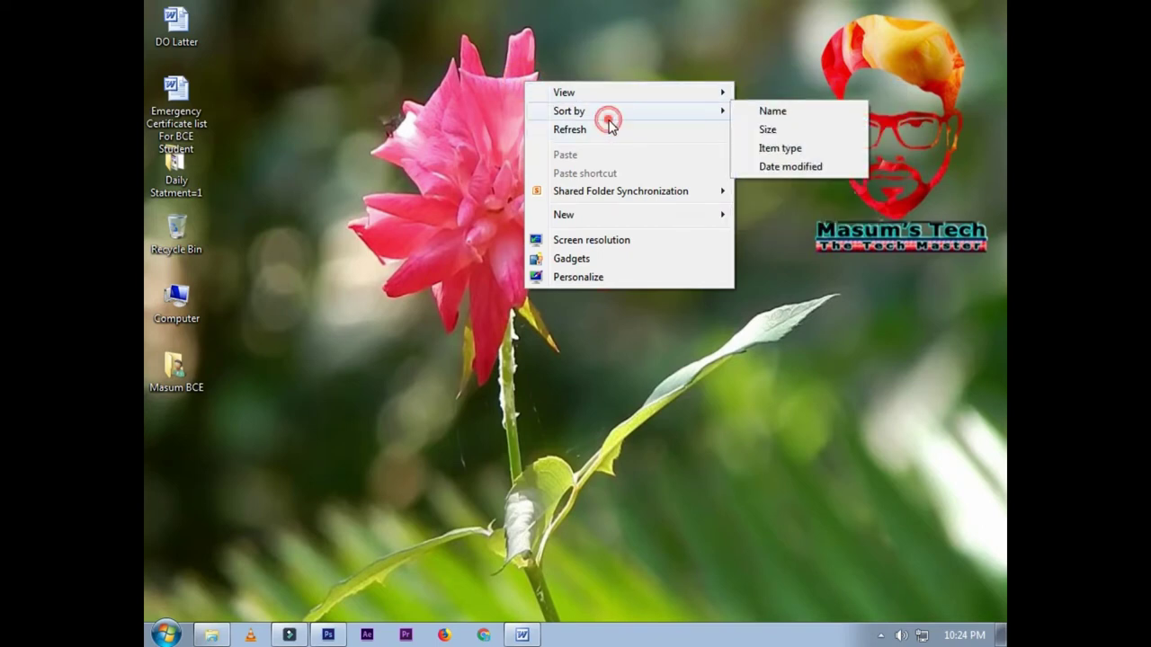
{"action": "left_click", "coordinate": [771, 149]}
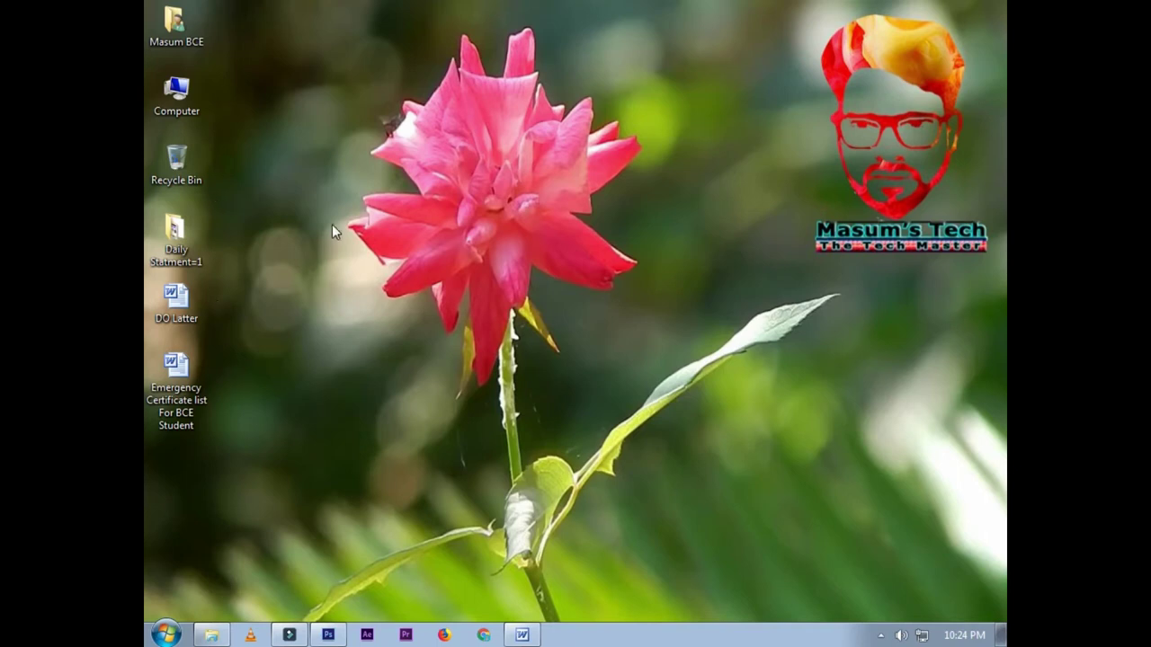
{"action": "right_click", "coordinate": [416, 160]}
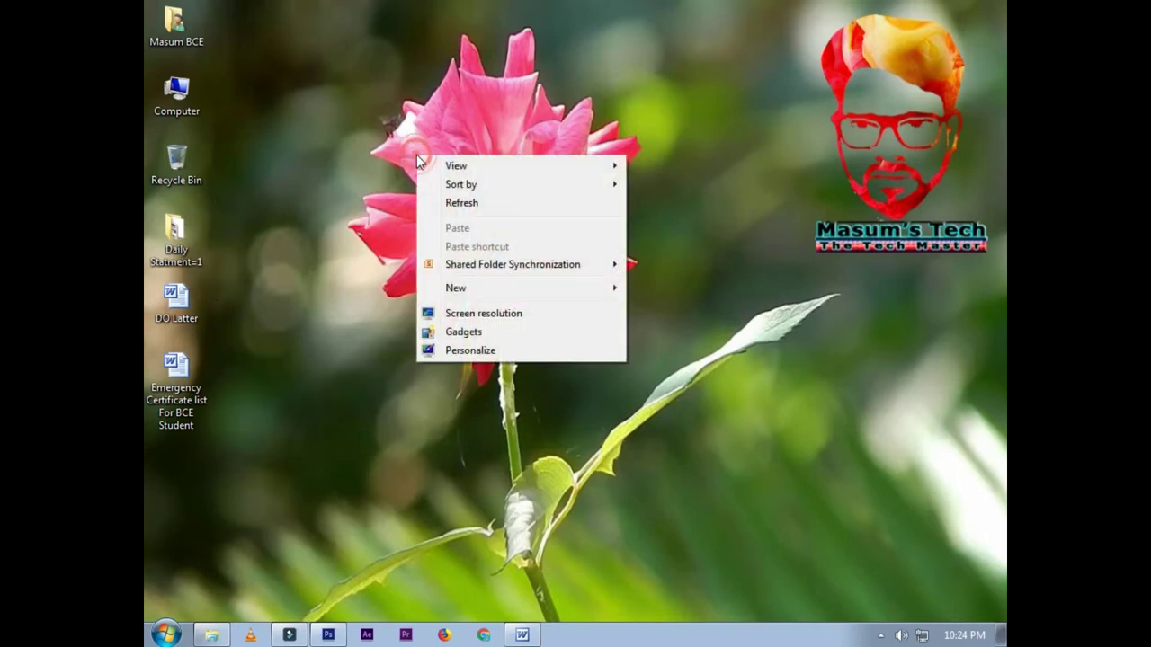
{"action": "left_click", "coordinate": [467, 203]}
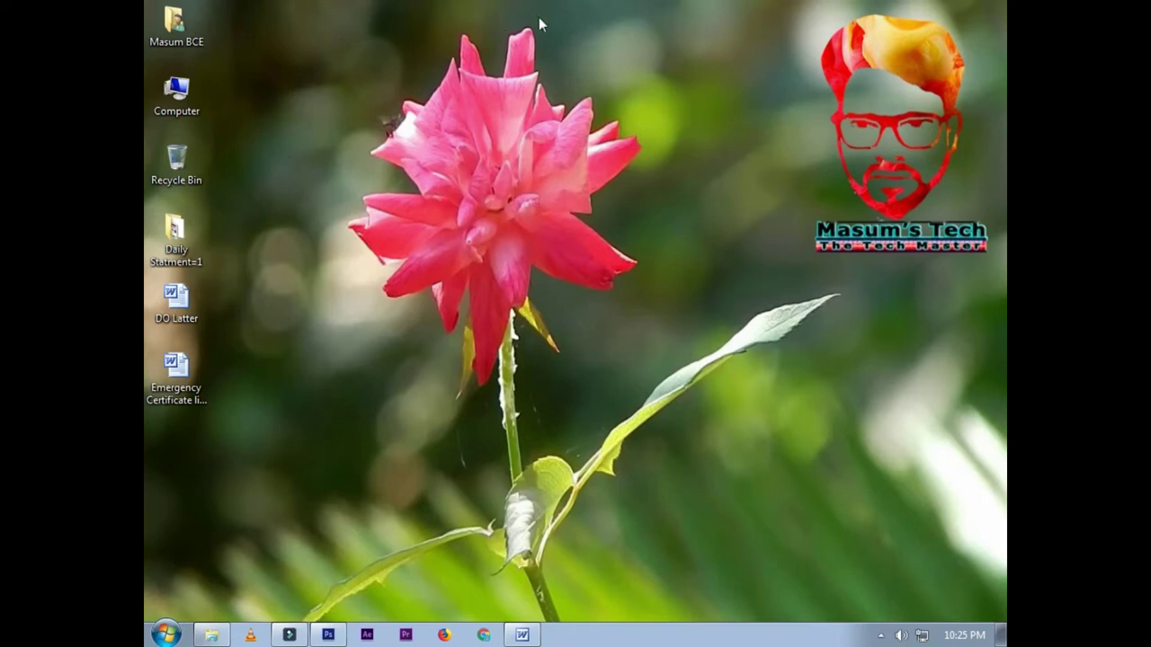
{"action": "right_click", "coordinate": [418, 27]}
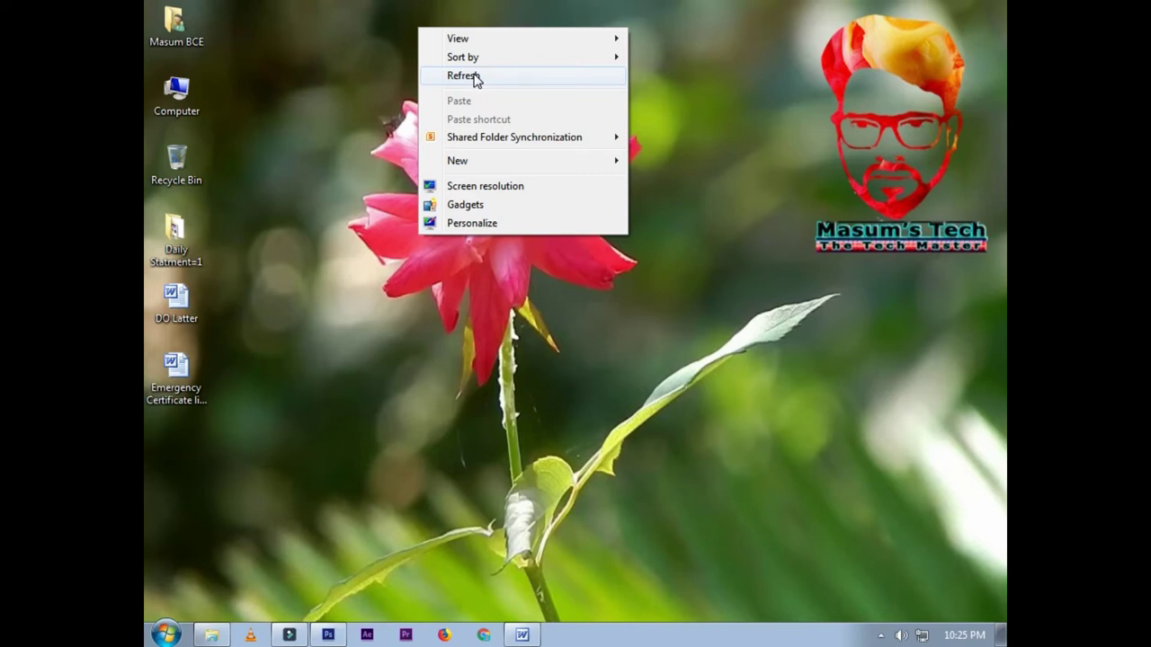
{"action": "left_click", "coordinate": [473, 77]}
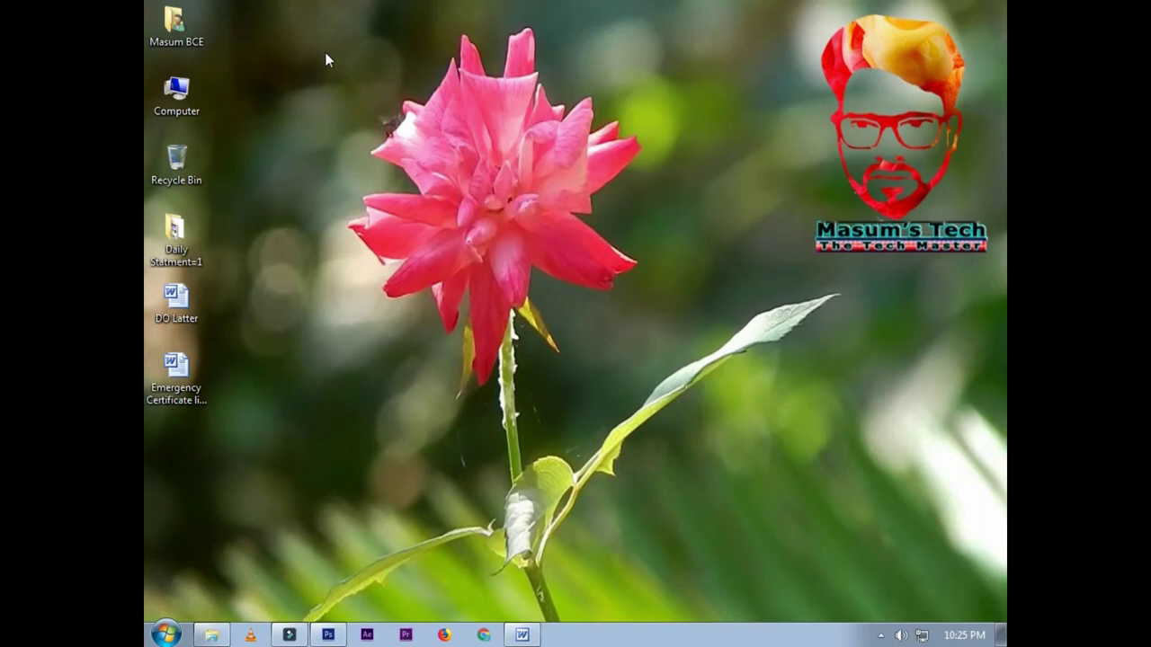
{"action": "right_click", "coordinate": [392, 74]}
{"action": "left_click", "coordinate": [437, 127]}
{"action": "right_click", "coordinate": [361, 75]}
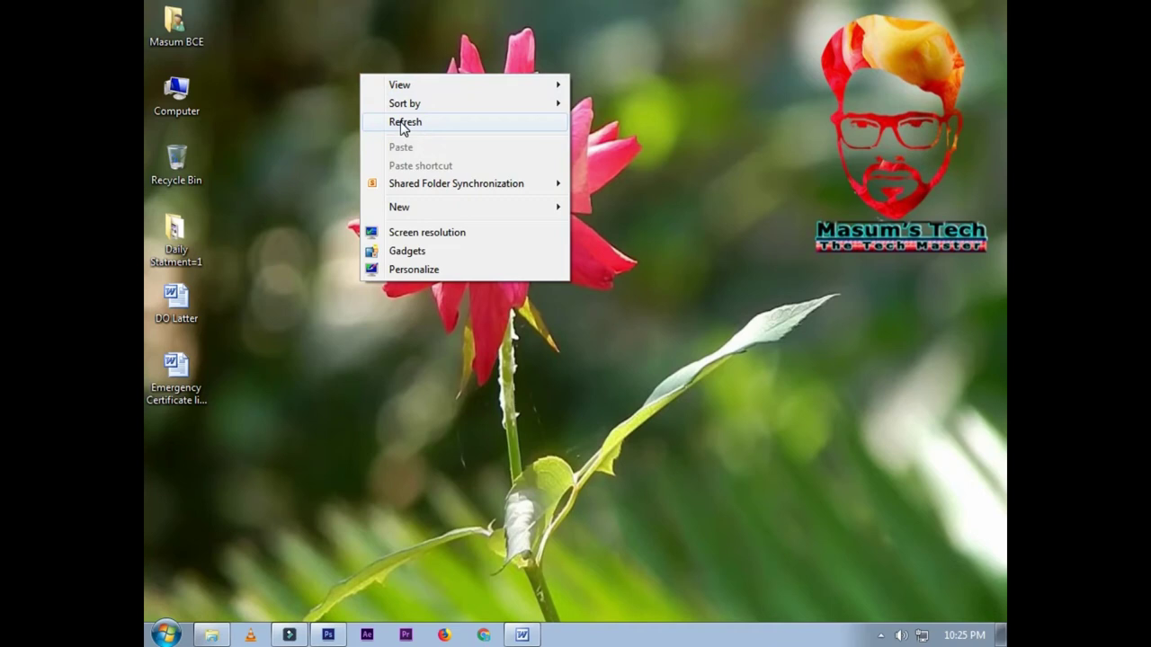
{"action": "left_click", "coordinate": [401, 123]}
{"action": "right_click", "coordinate": [342, 50]}
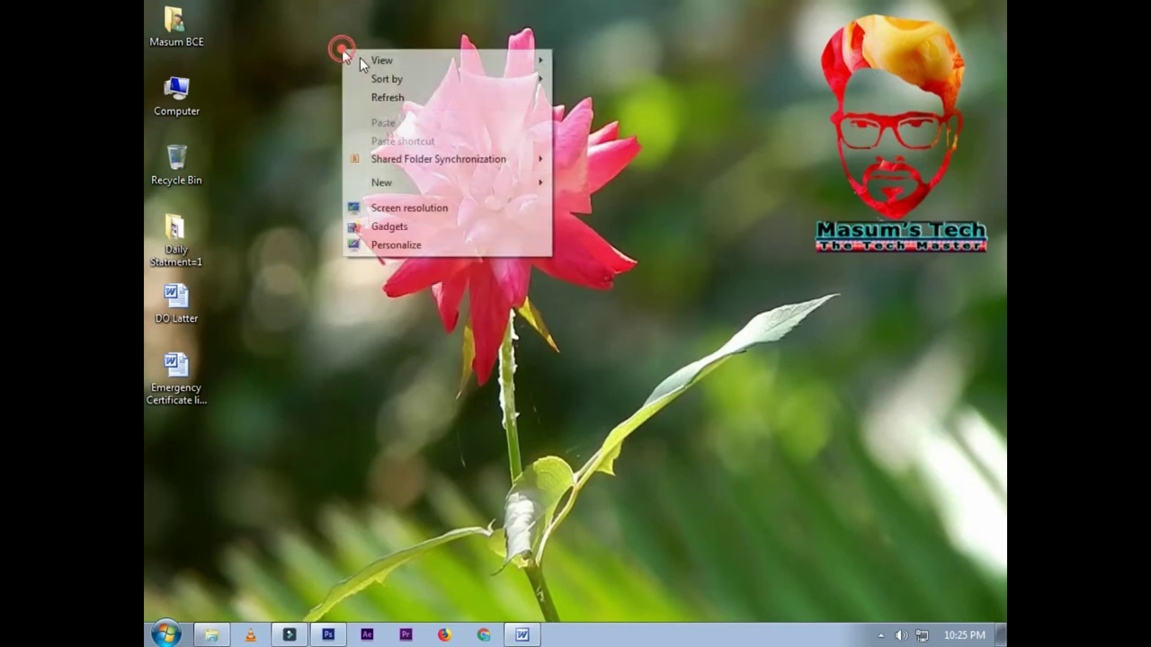
{"action": "left_click", "coordinate": [406, 103]}
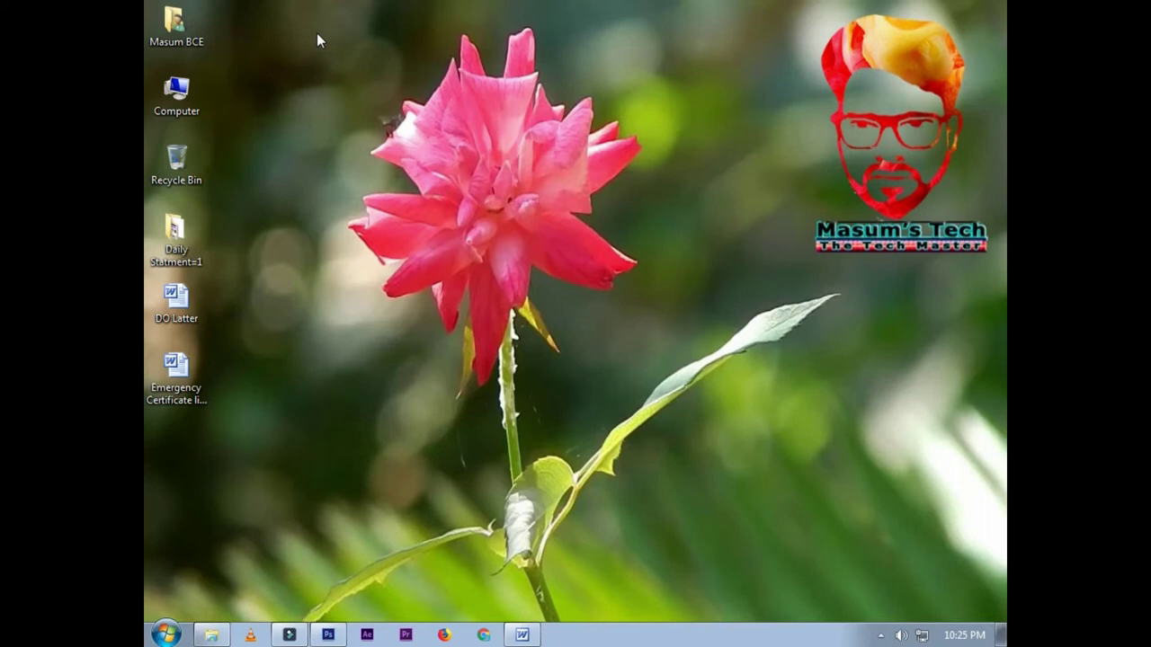
{"action": "right_click", "coordinate": [320, 15]}
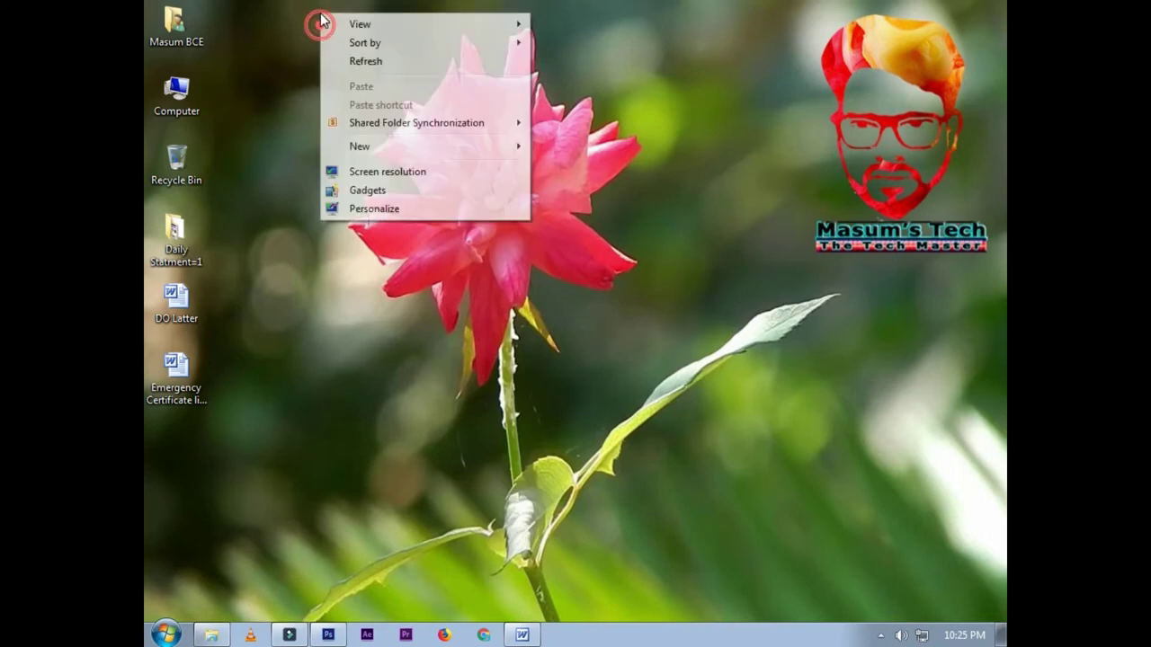
{"action": "left_click", "coordinate": [386, 87]}
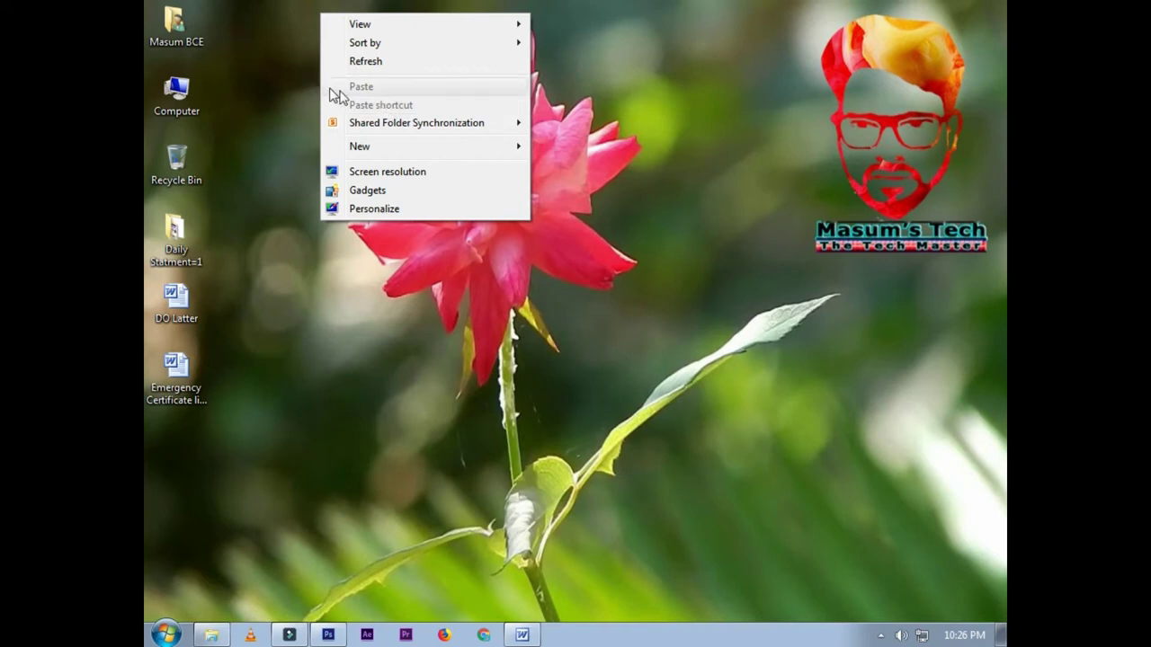
{"action": "left_click", "coordinate": [280, 126]}
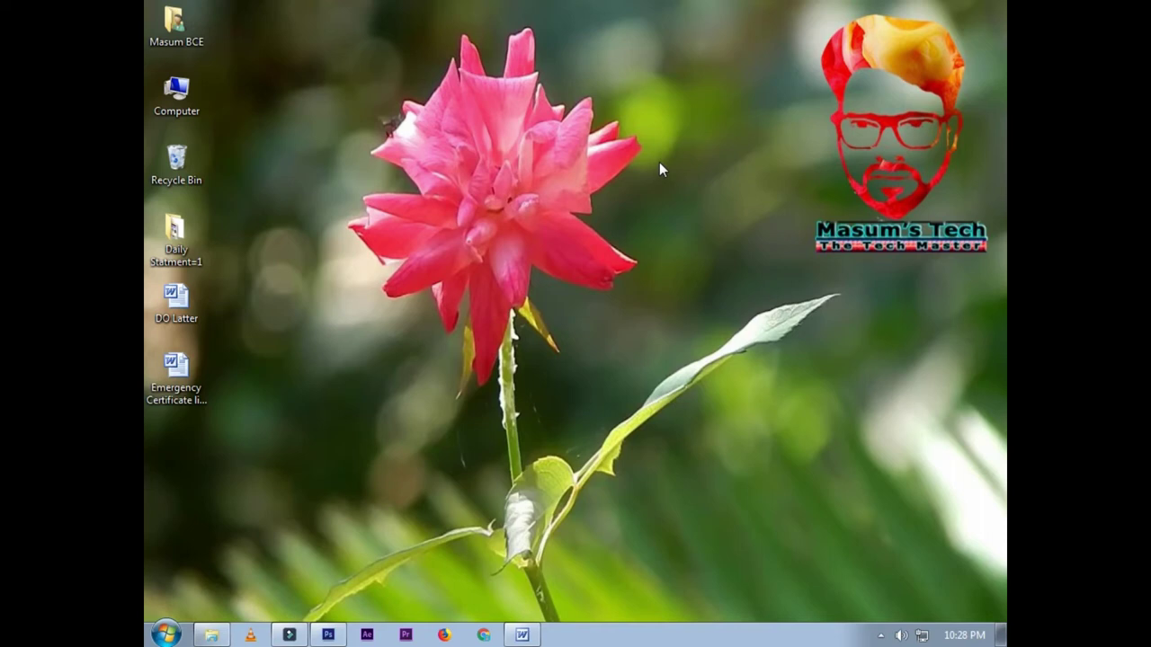
Step: Create a folder with New > Folder and name it Masum's Tech
{"action": "right_click", "coordinate": [660, 167]}
{"action": "left_click", "coordinate": [711, 314]}
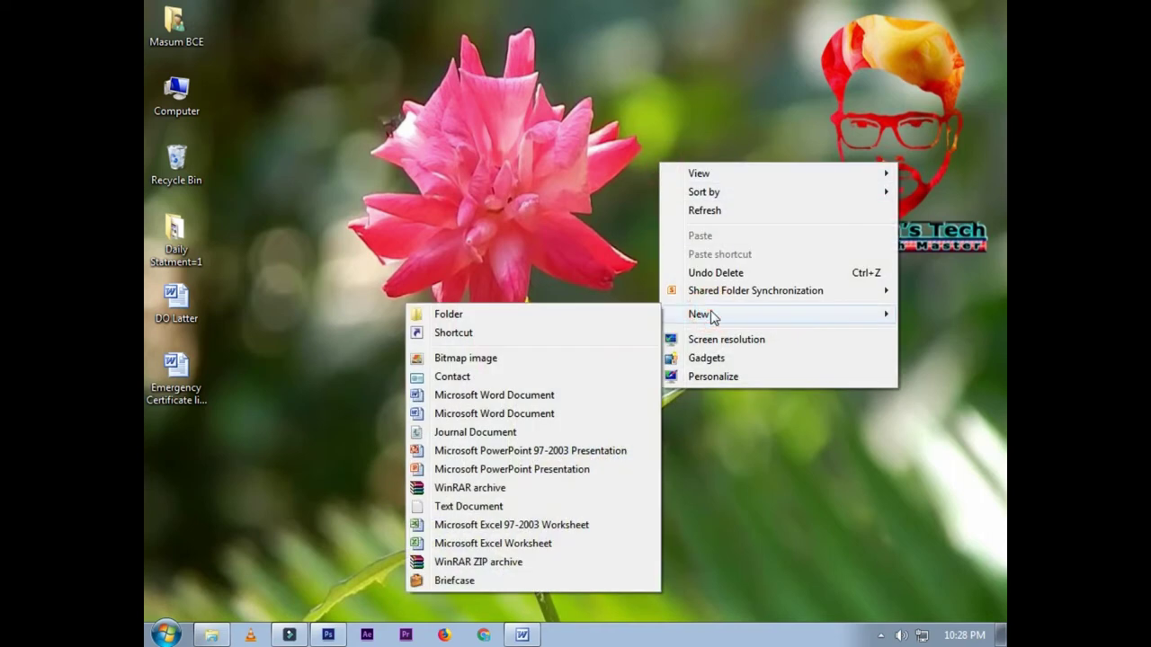
{"action": "left_click", "coordinate": [600, 326]}
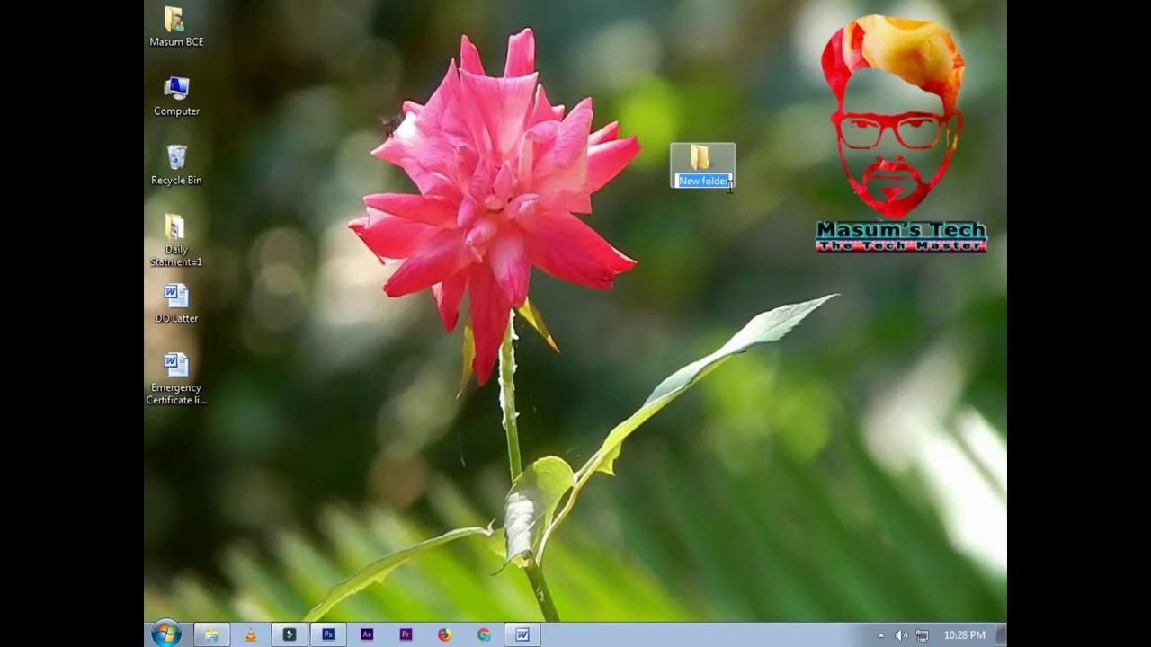
{"action": "type", "text": "মা"}
{"action": "key", "text": "BackSpace"}
{"action": "key", "text": "BackSpace"}
{"action": "type", "text": "Masum's Tech"}
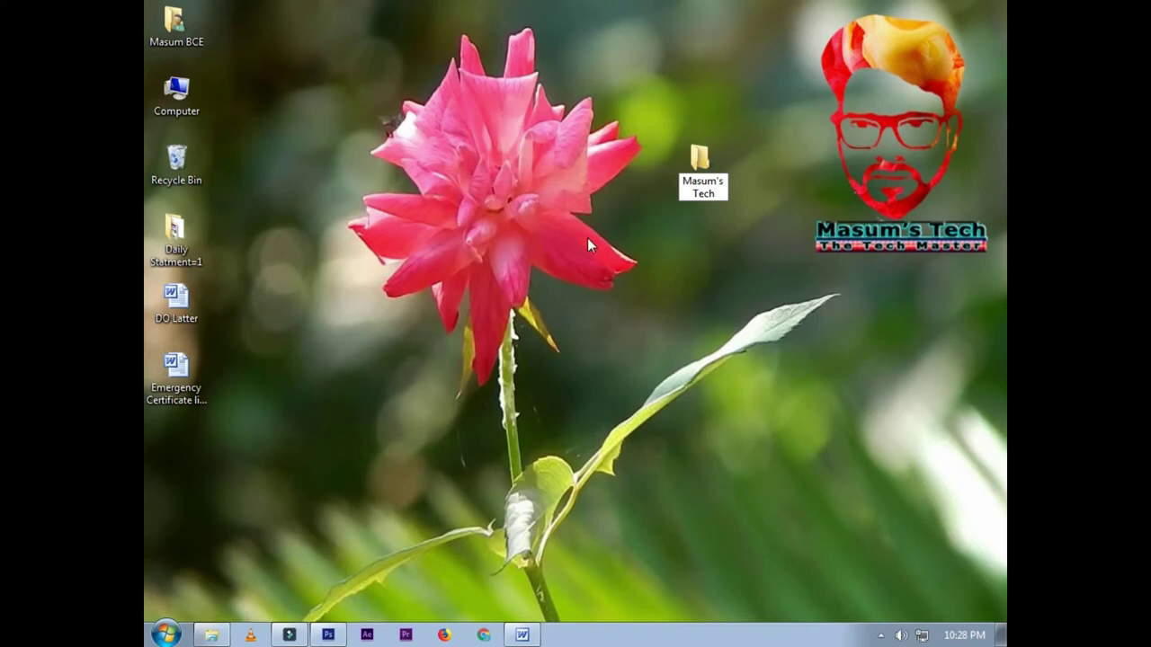
{"action": "key", "text": "Return"}
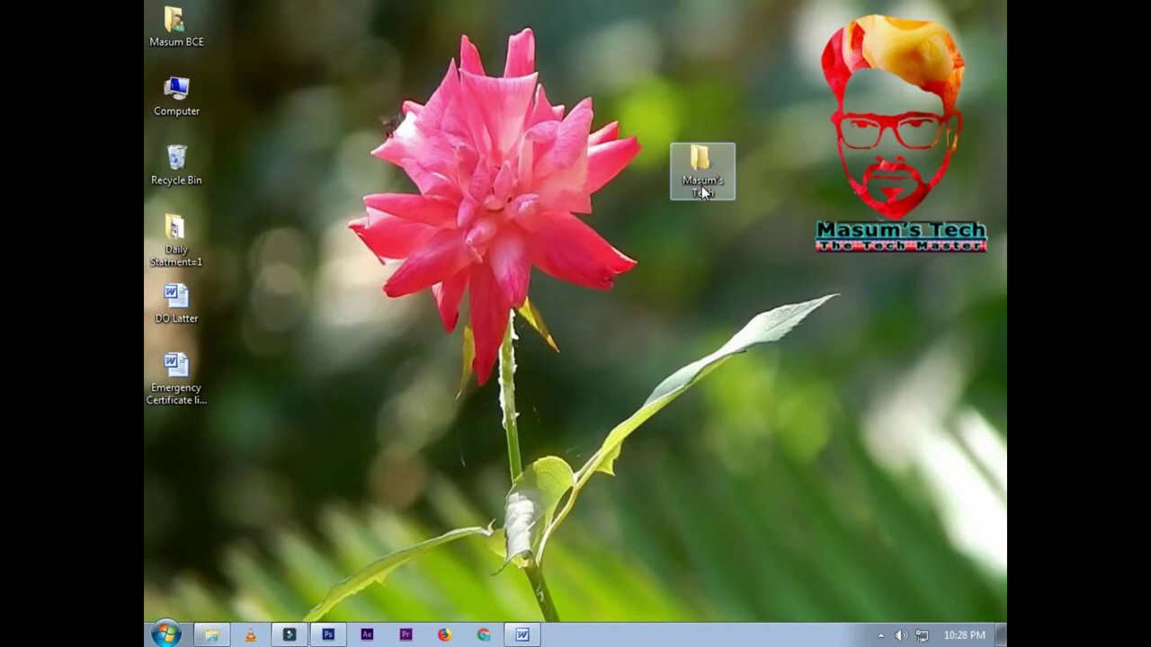
Step: Drag the Masum's Tech folder to the top of the desktop, away from the column
{"action": "left_click_drag", "start_coordinate": [701, 185], "coordinate": [327, 45]}
{"action": "left_click", "coordinate": [353, 124]}
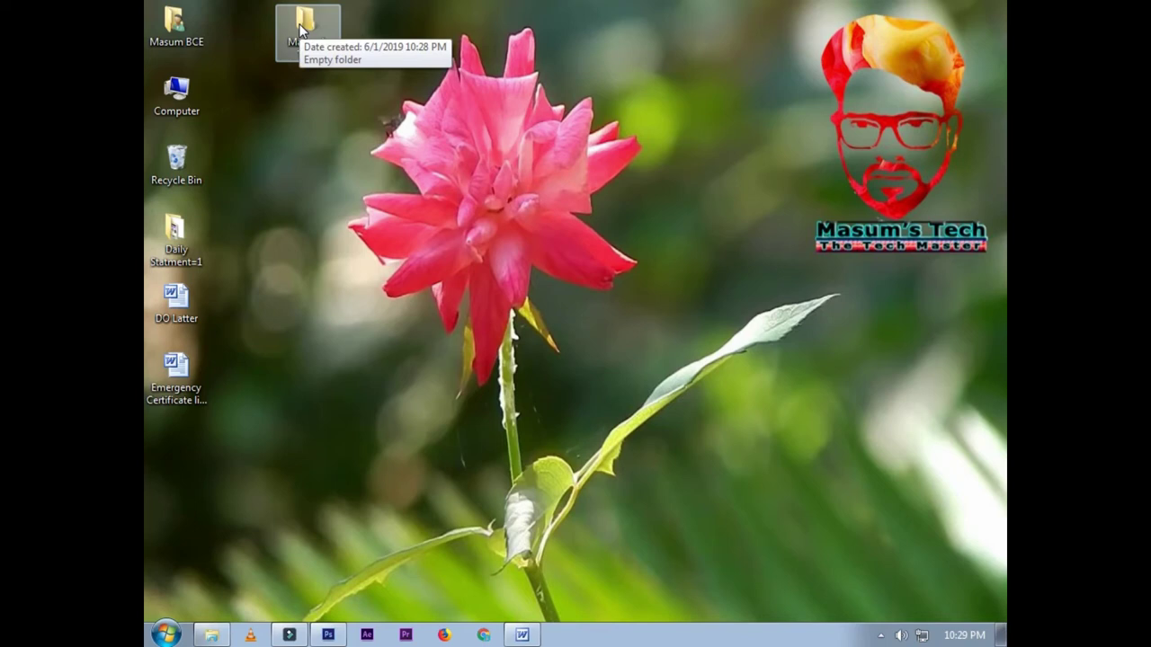
{"action": "right_click", "coordinate": [300, 27]}
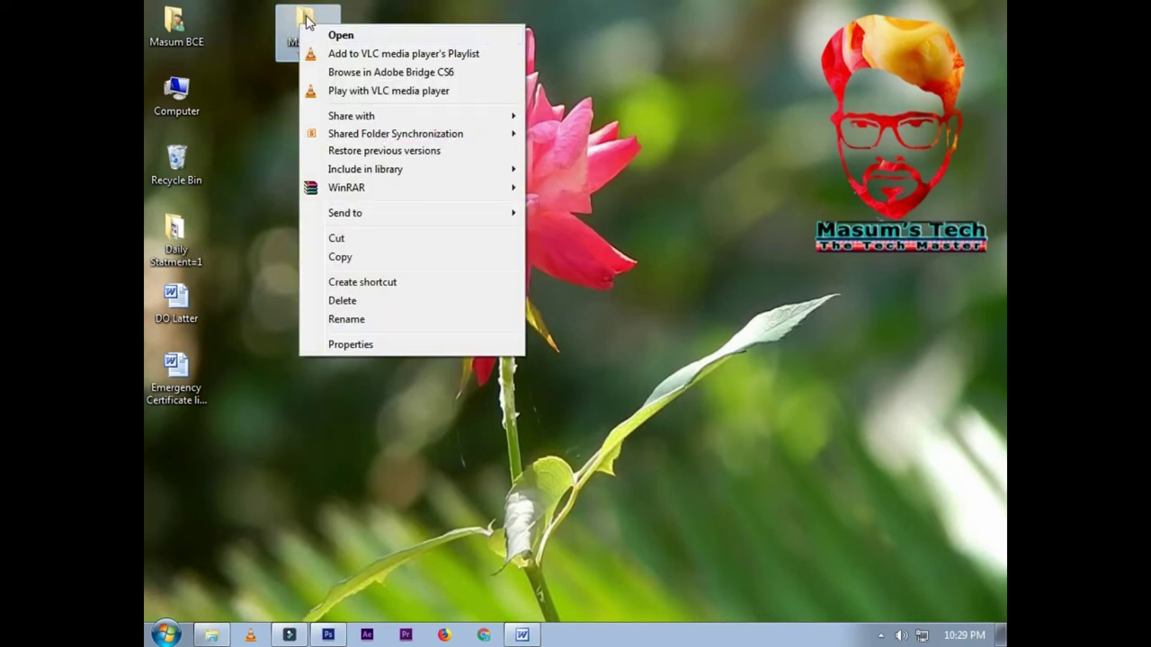
{"action": "left_click", "coordinate": [304, 20]}
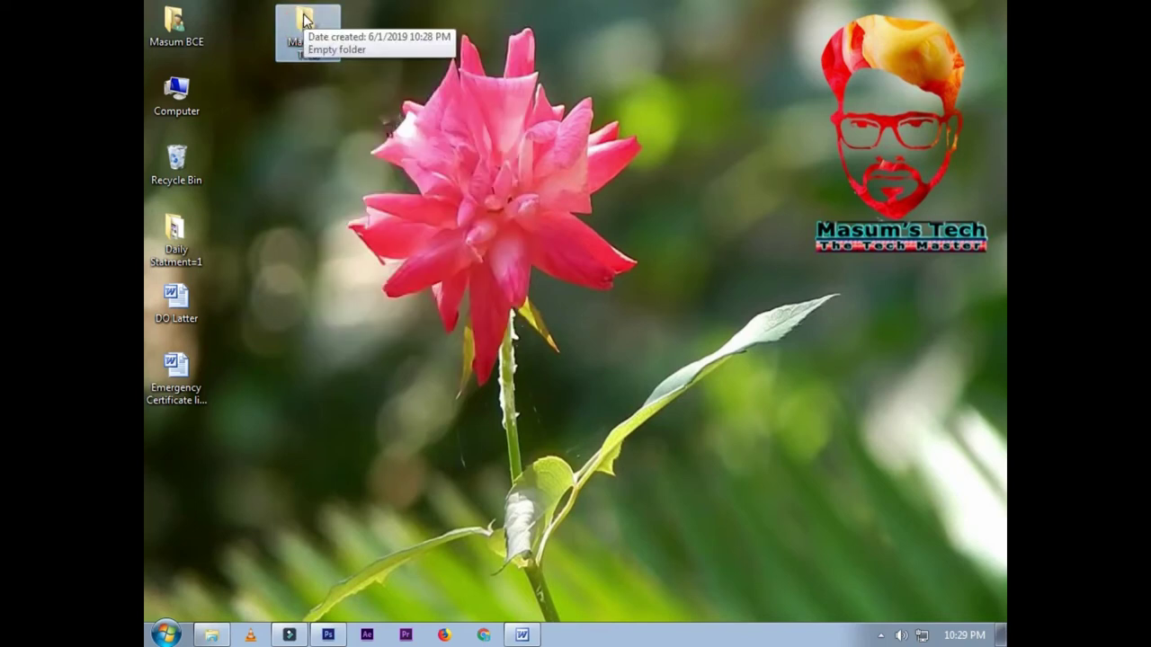
Step: Open Masum's Tech, refresh the desktop, and reopen the empty folder maximized from the taskbar
{"action": "double_click", "coordinate": [308, 24]}
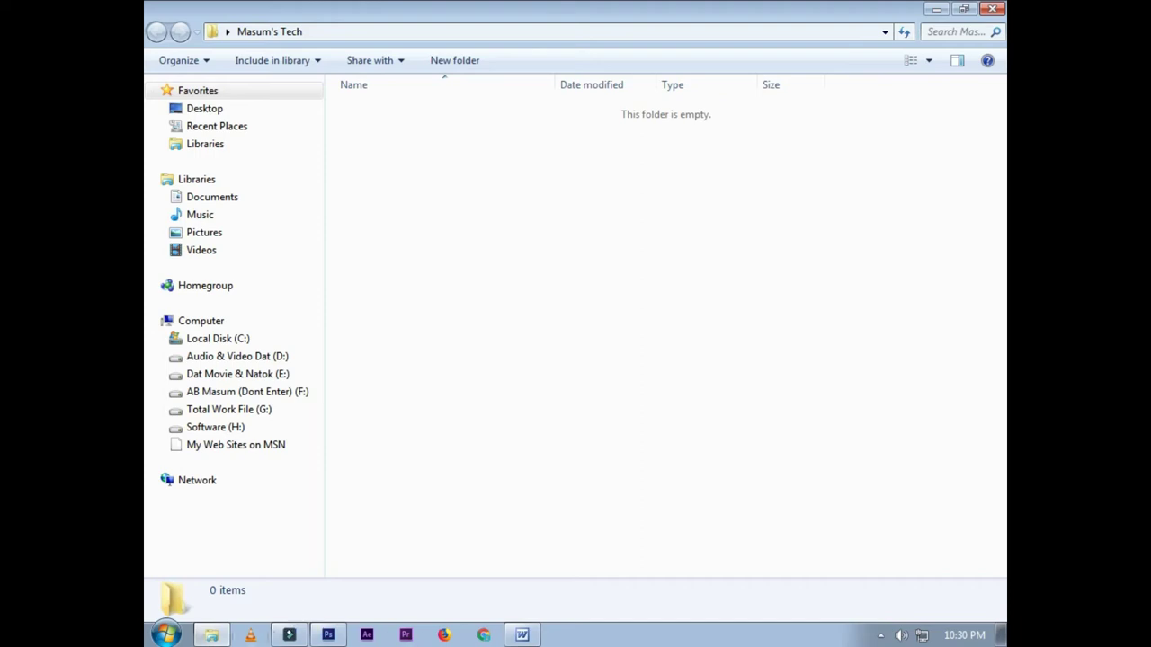
{"action": "left_click", "coordinate": [939, 10]}
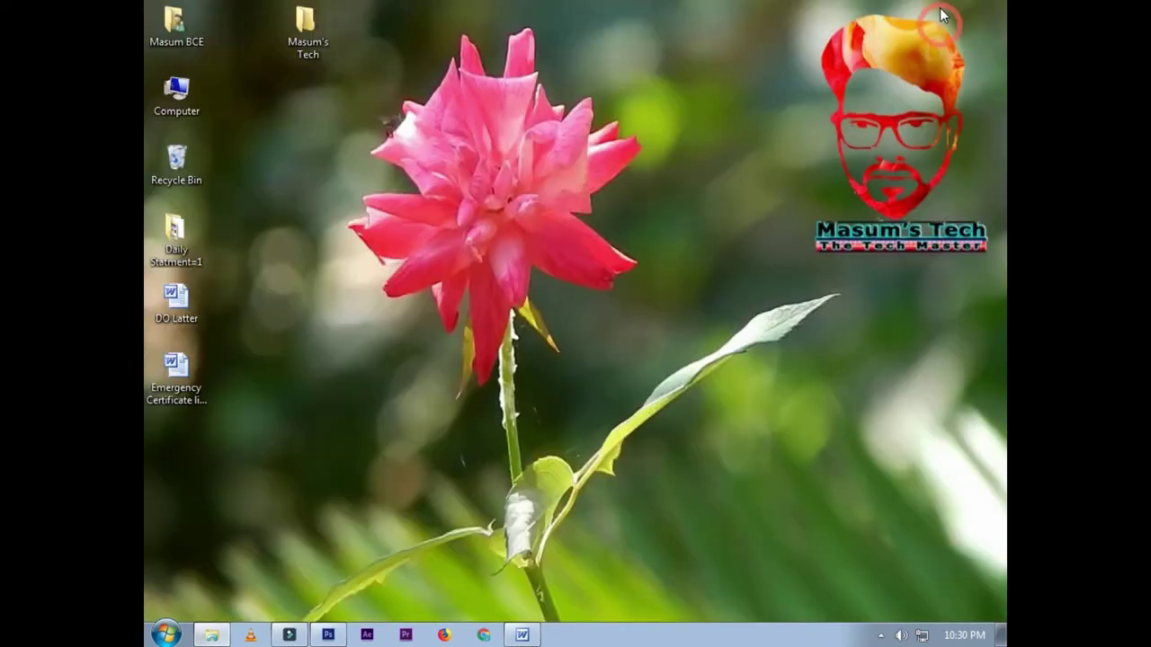
{"action": "right_click", "coordinate": [668, 52]}
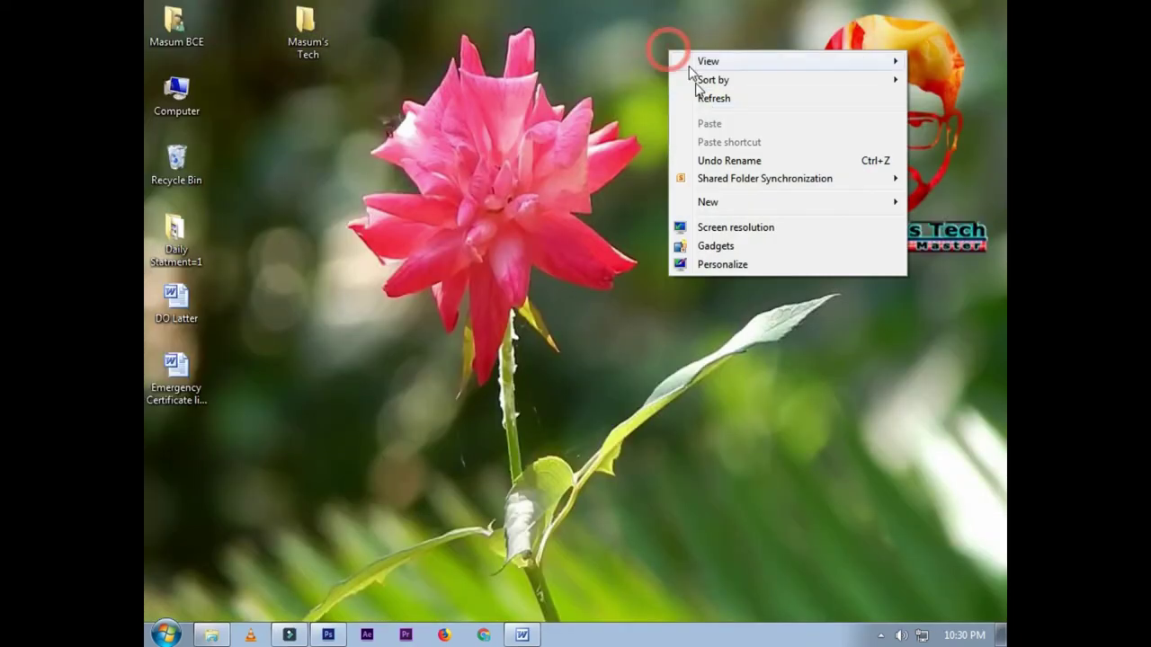
{"action": "left_click", "coordinate": [711, 99]}
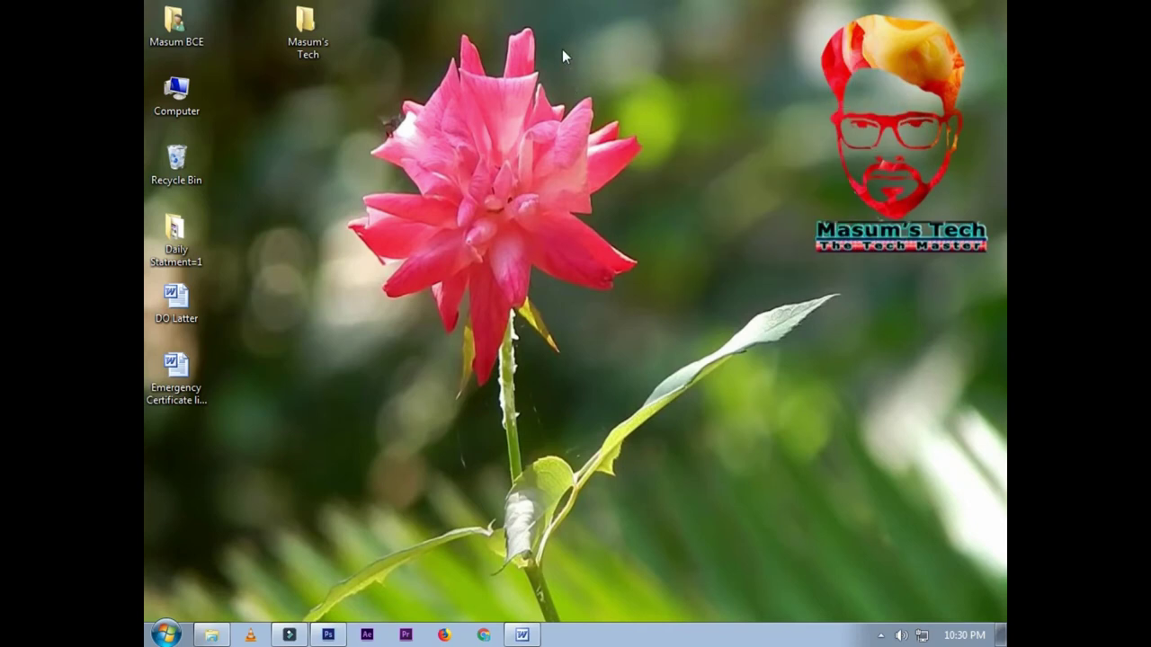
{"action": "left_click", "coordinate": [212, 635]}
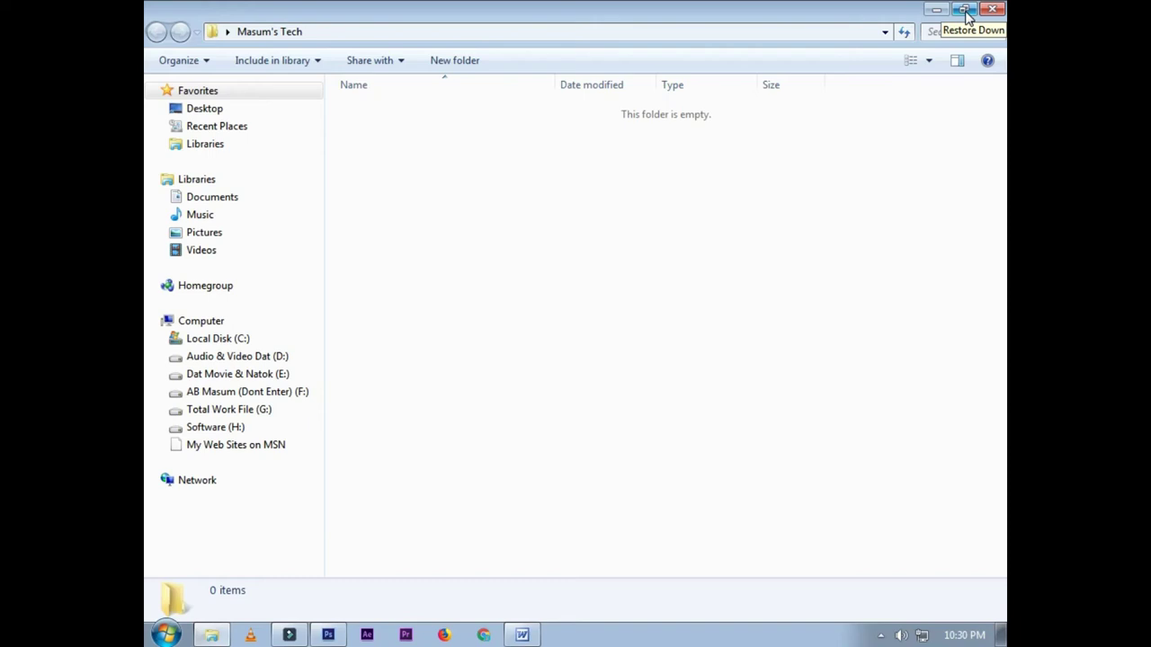
Step: Restore down the Masum's Tech window and refresh the desktop
{"action": "left_click", "coordinate": [966, 15]}
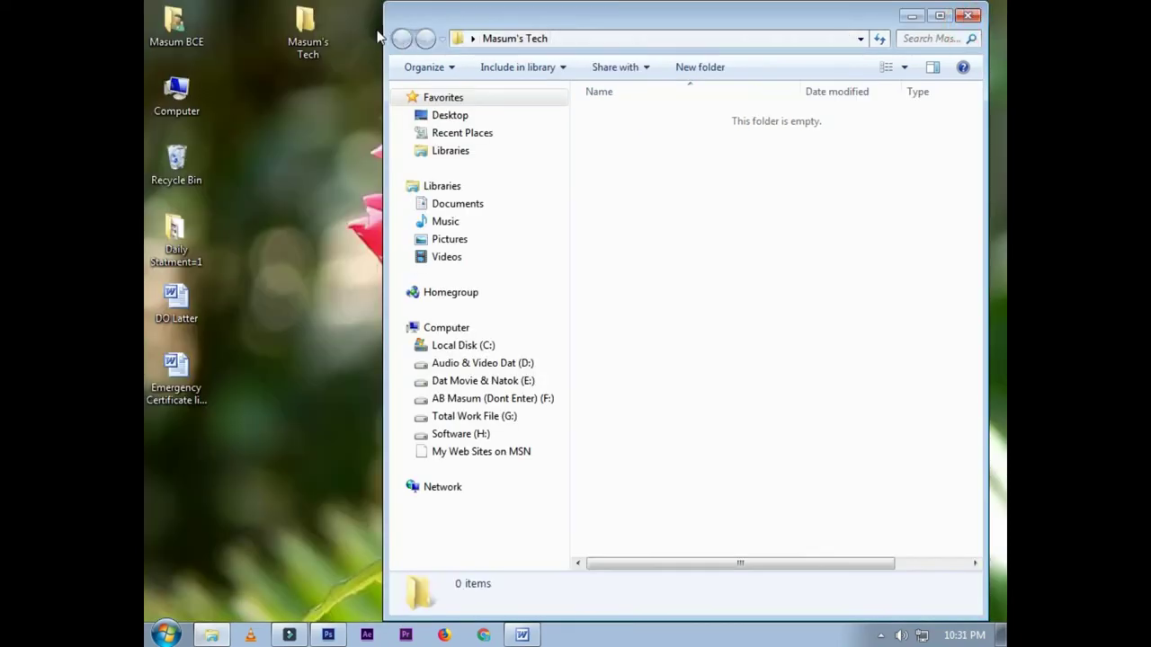
{"action": "right_click", "coordinate": [280, 131]}
{"action": "left_click", "coordinate": [300, 171]}
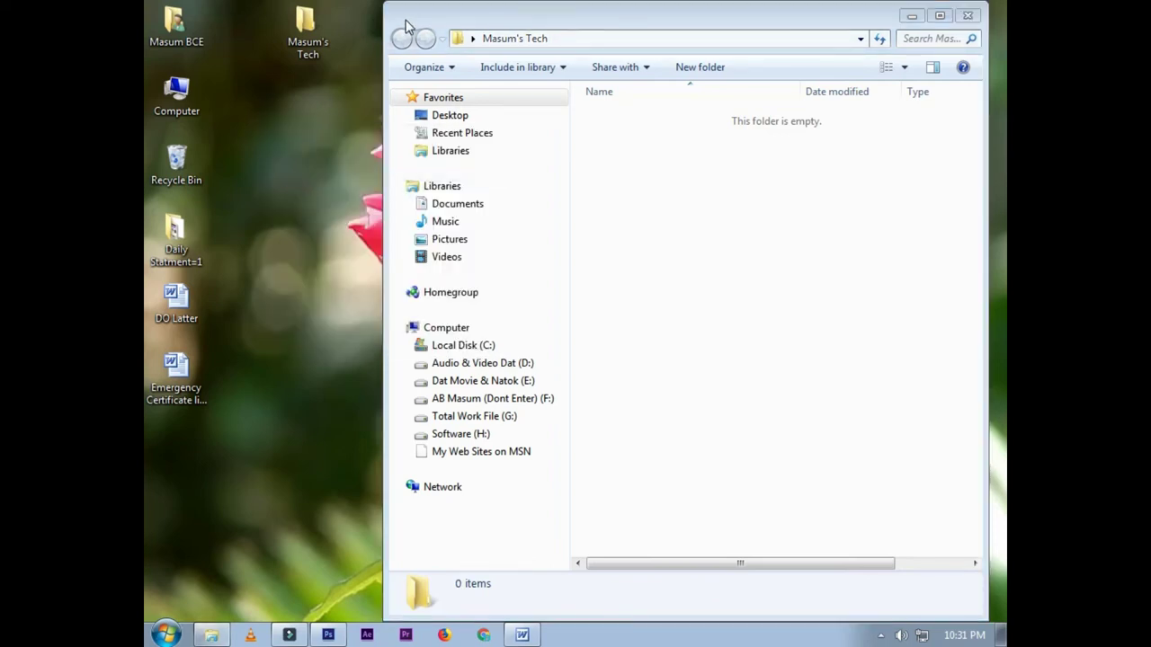
{"action": "left_click", "coordinate": [293, 148]}
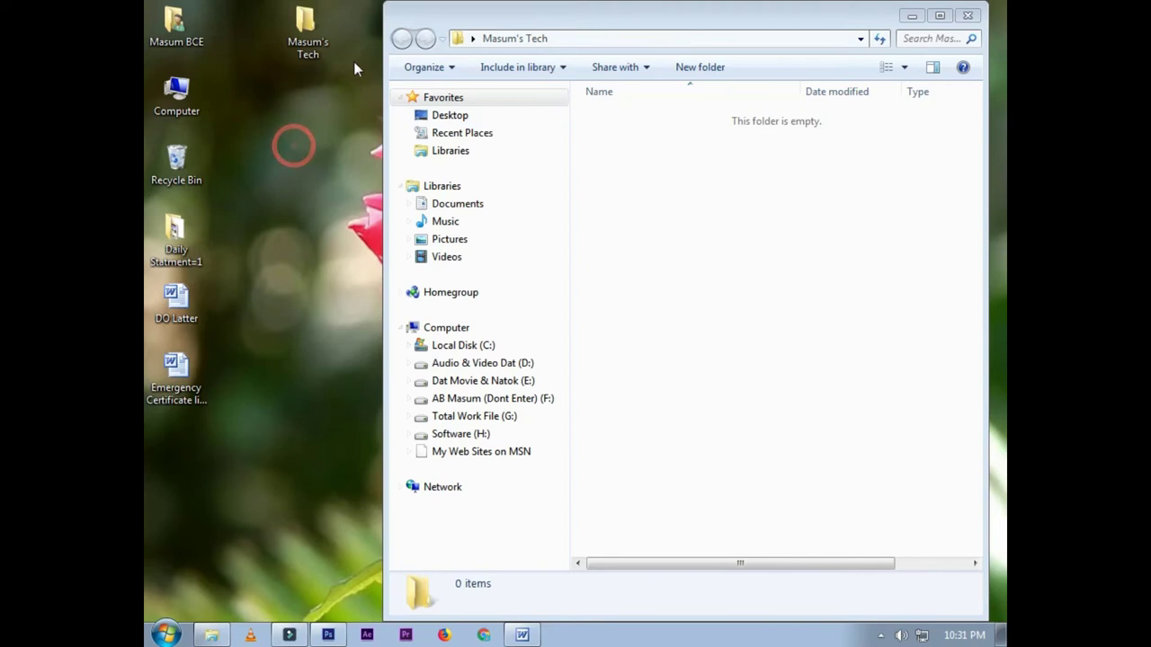
{"action": "left_click", "coordinate": [651, 26]}
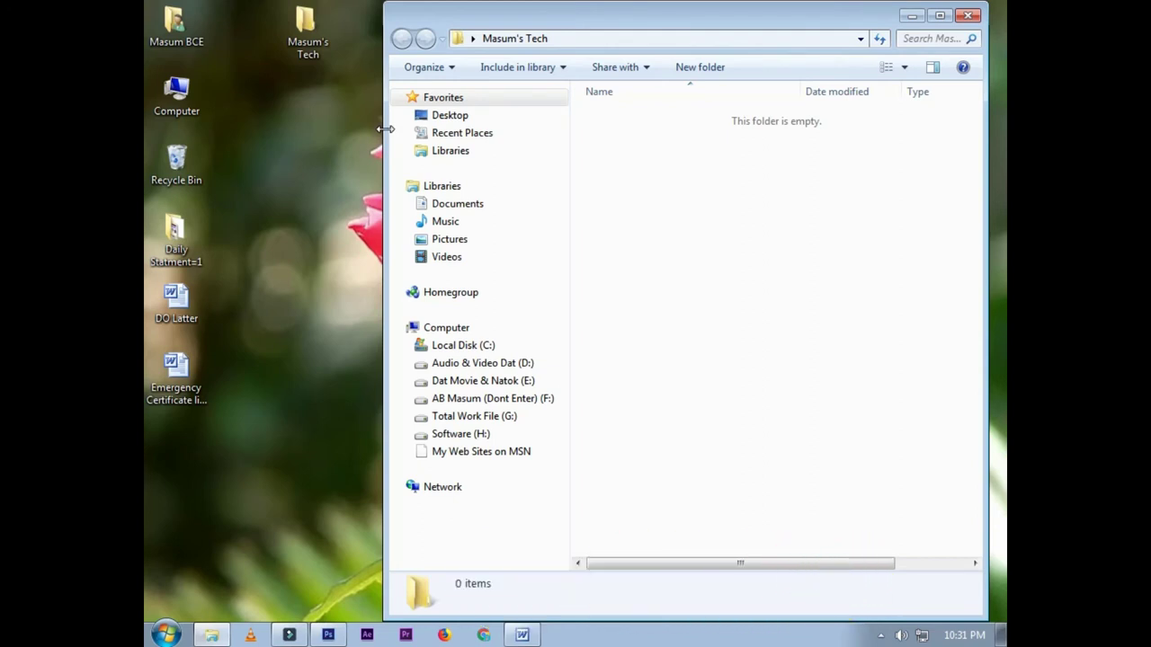
Step: Resize the Masum's Tech window narrower by its edges and corner, then close it
{"action": "left_click_drag", "start_coordinate": [385, 128], "coordinate": [662, 133]}
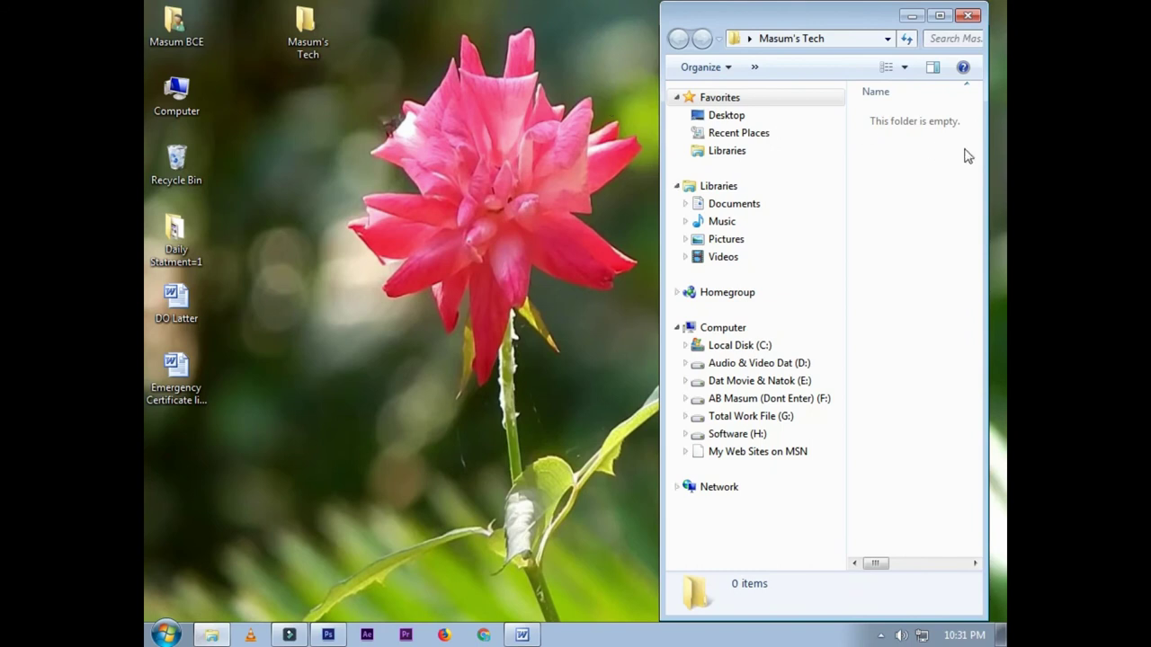
{"action": "left_click_drag", "start_coordinate": [657, 7], "coordinate": [644, 10]}
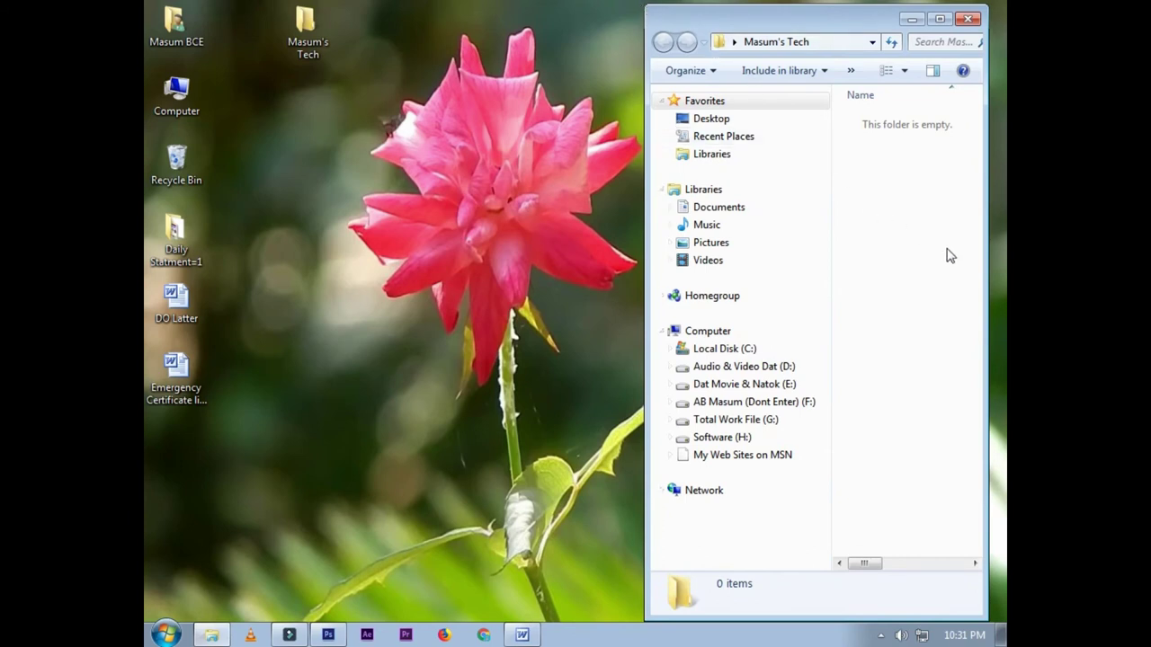
{"action": "left_click_drag", "start_coordinate": [987, 253], "coordinate": [1005, 254]}
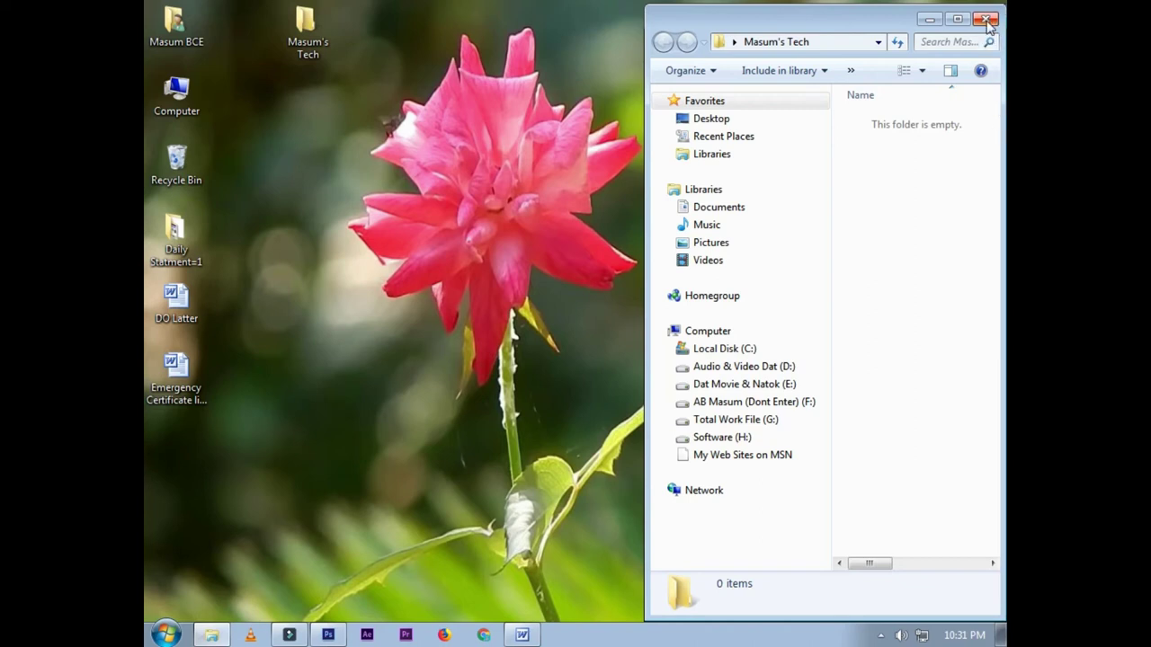
{"action": "left_click", "coordinate": [985, 20]}
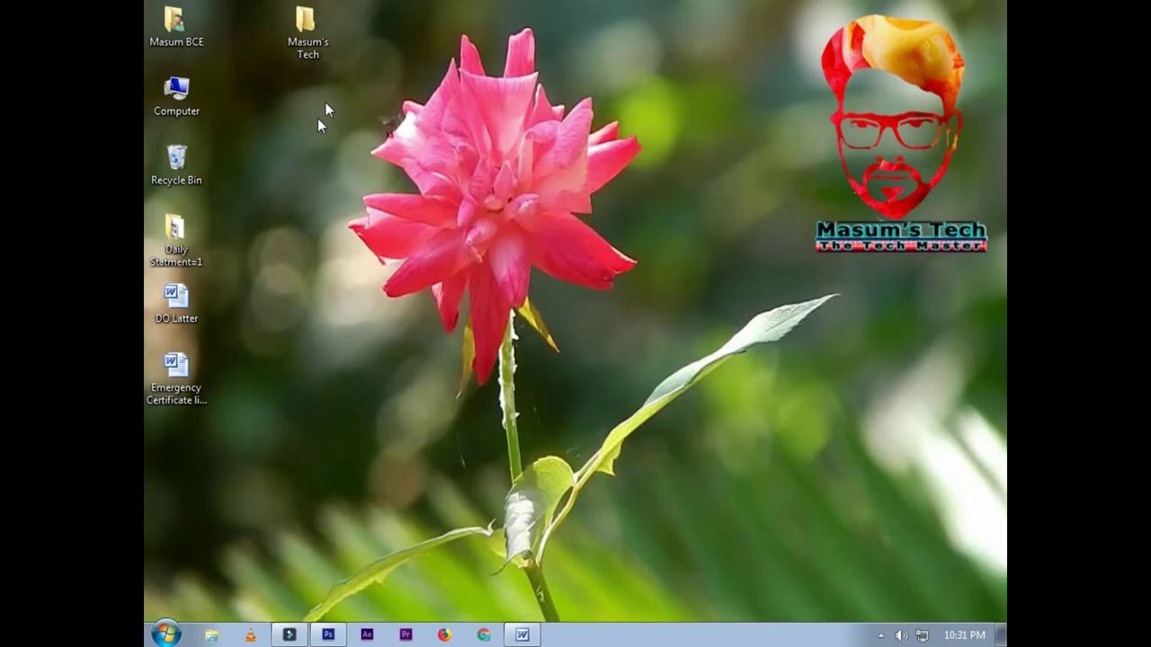
Step: Add a New Microsoft Word Document to the desktop, keeping its default name
{"action": "right_click", "coordinate": [661, 145]}
{"action": "left_click", "coordinate": [716, 291]}
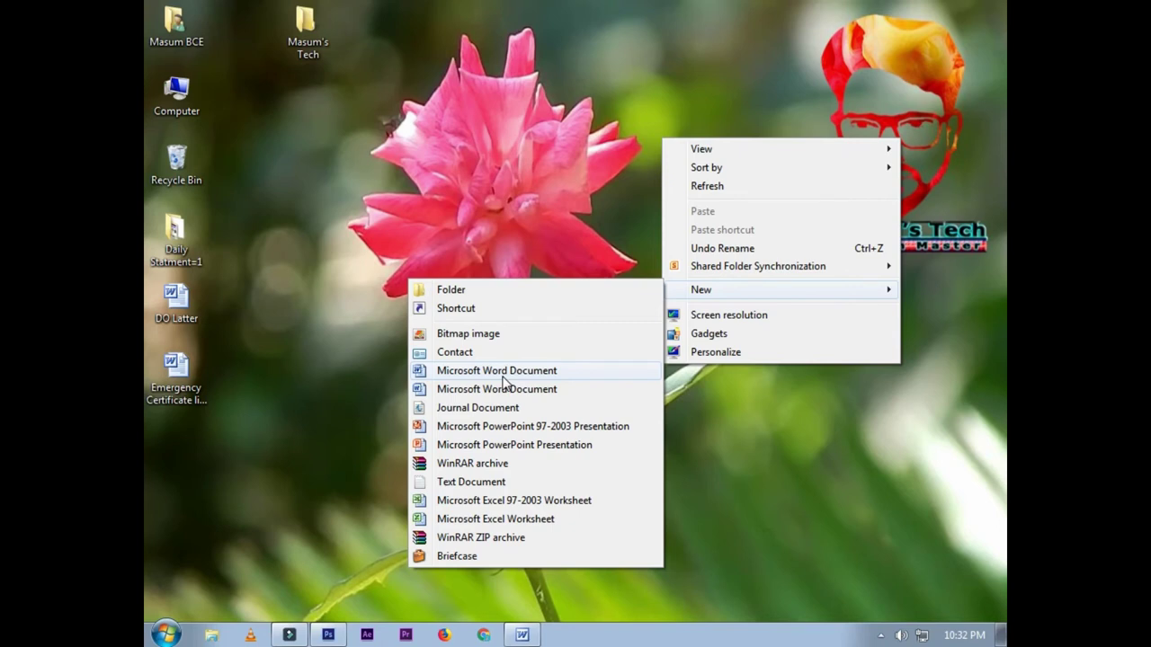
{"action": "left_click", "coordinate": [502, 372]}
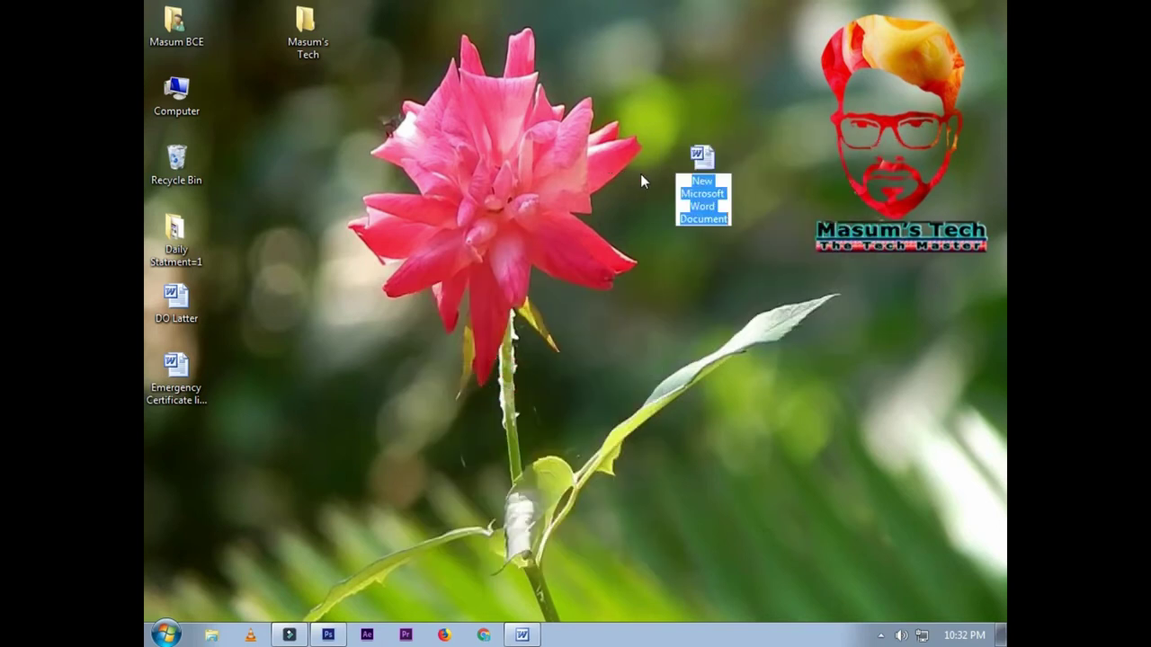
{"action": "key", "text": "Return"}
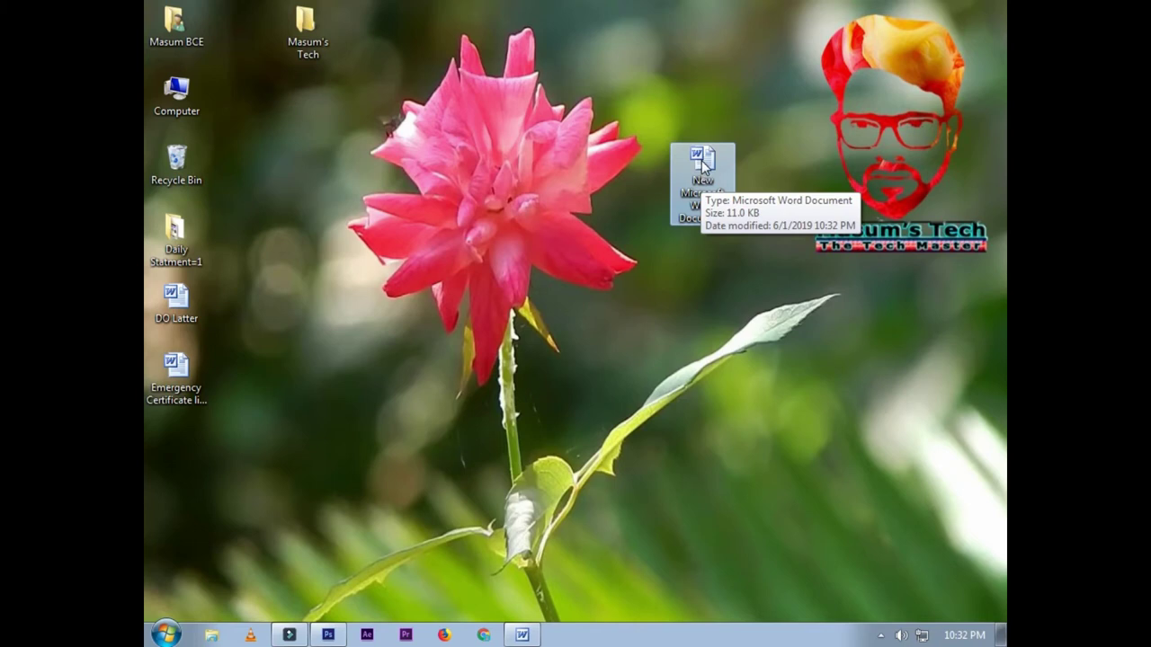
{"action": "left_click", "coordinate": [607, 288]}
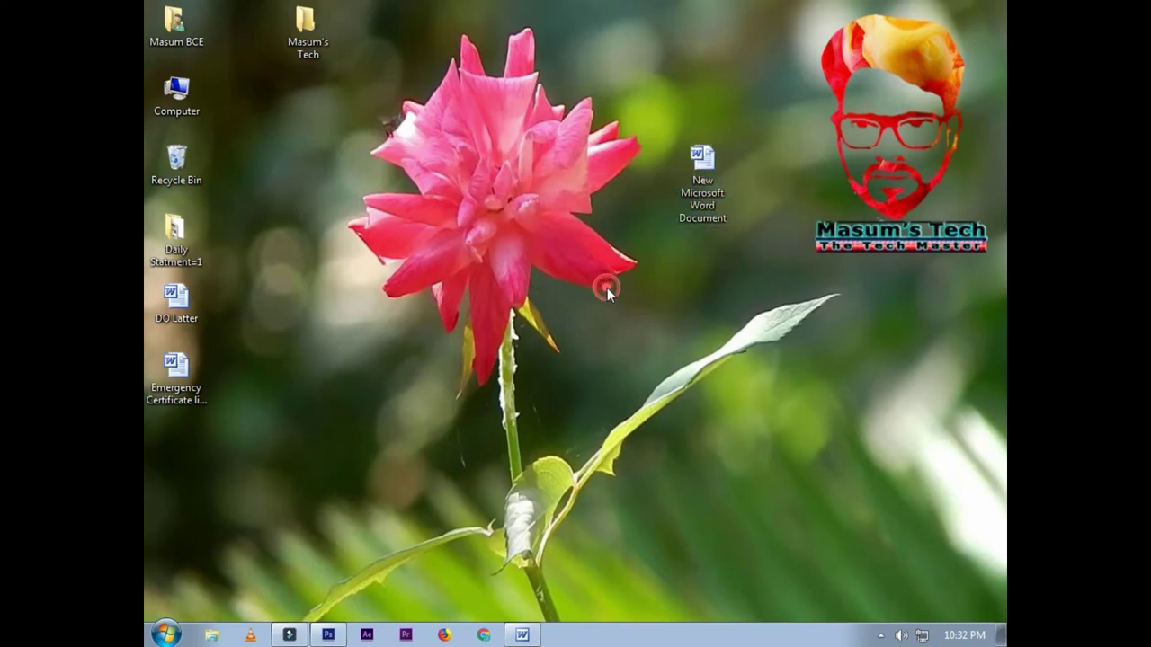
Step: Create a new text file on the desktop with the default name 'New Text Document' and select it
{"action": "right_click", "coordinate": [629, 282]}
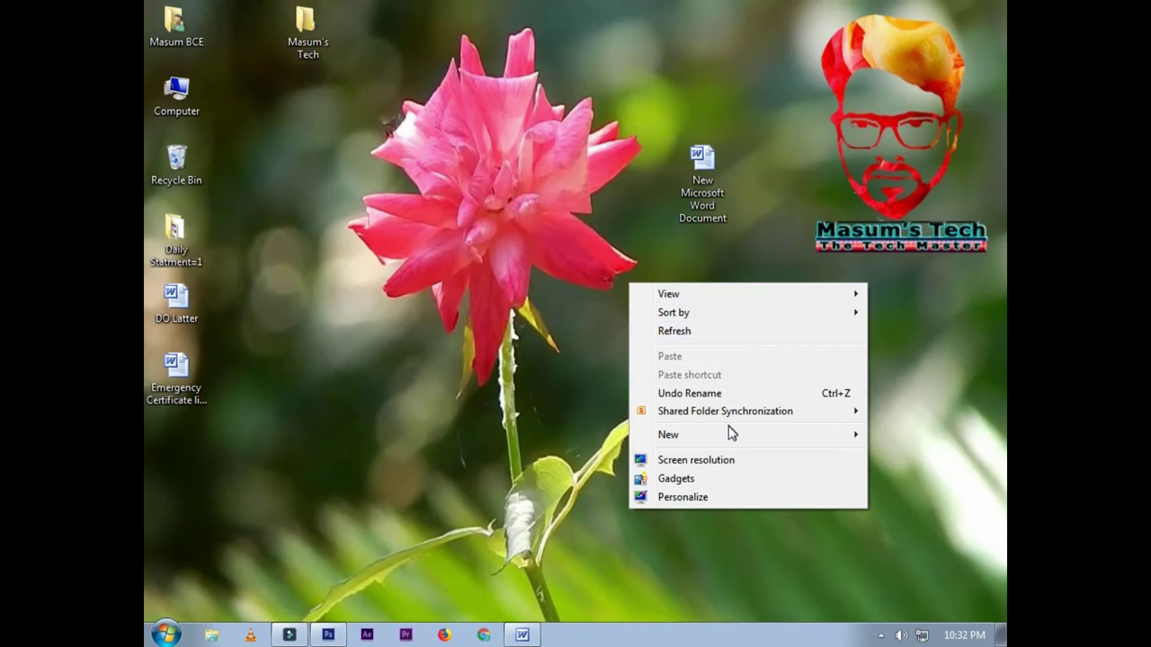
{"action": "left_click", "coordinate": [730, 434]}
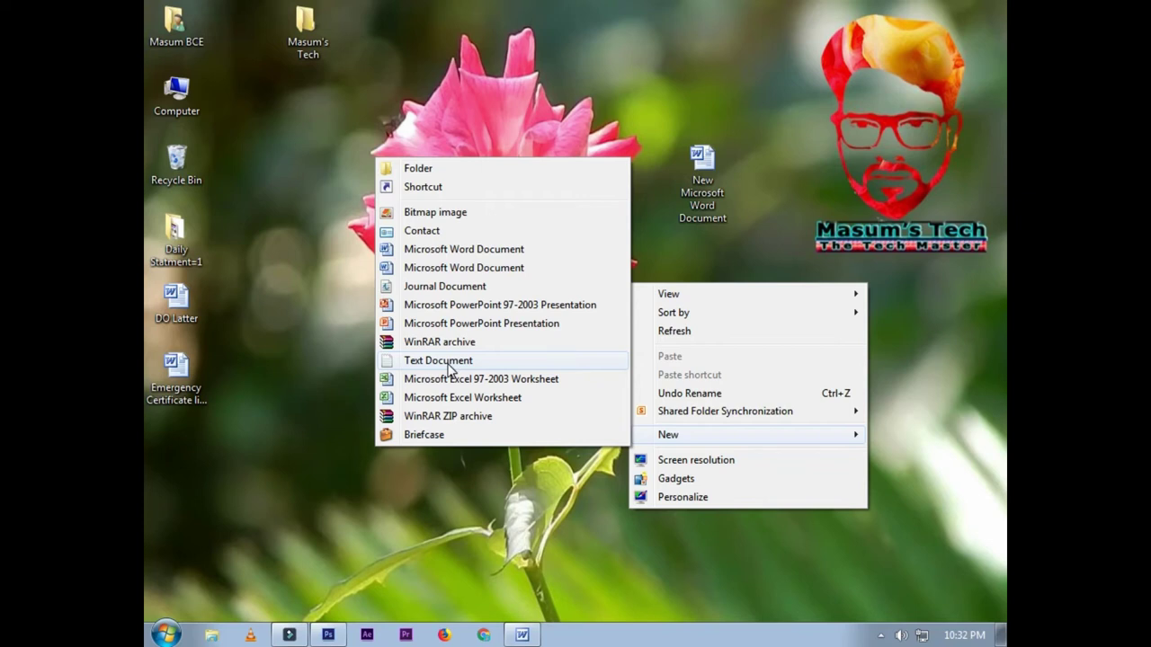
{"action": "left_click", "coordinate": [447, 364]}
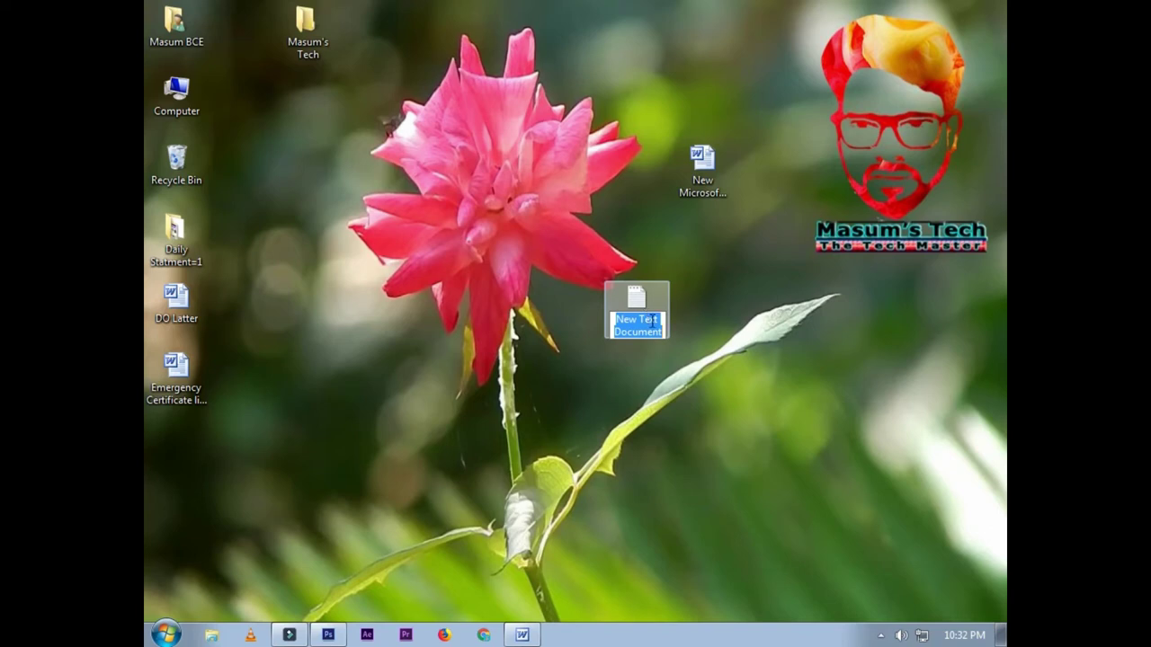
{"action": "left_click", "coordinate": [856, 351]}
{"action": "left_click", "coordinate": [643, 305]}
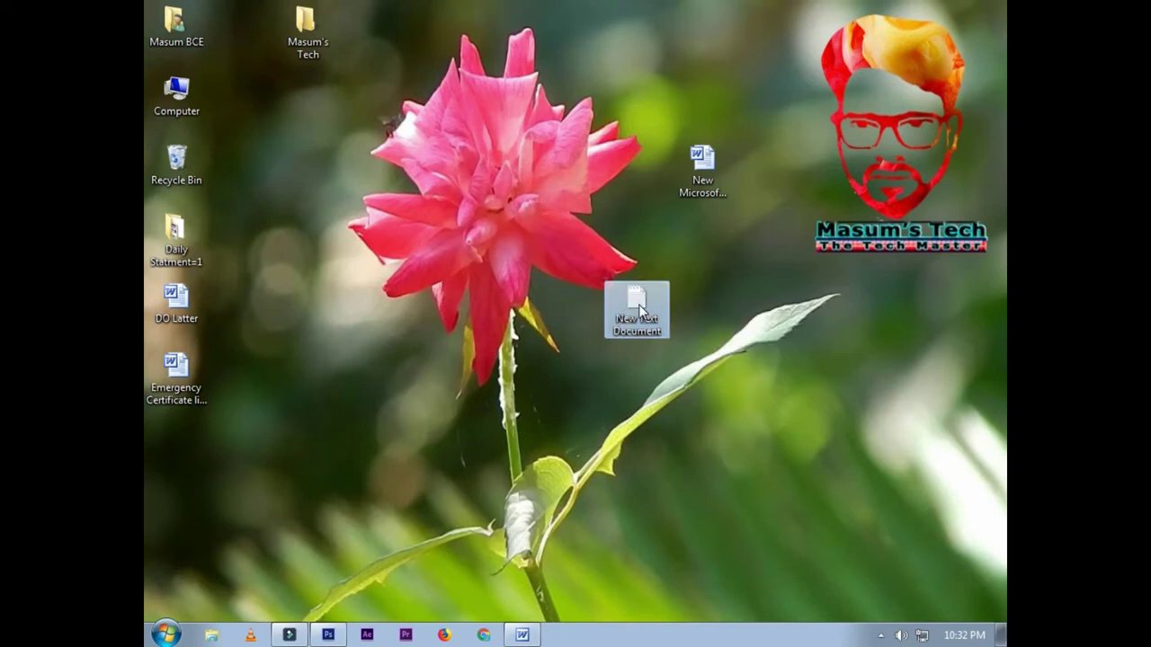
{"action": "left_click", "coordinate": [303, 32]}
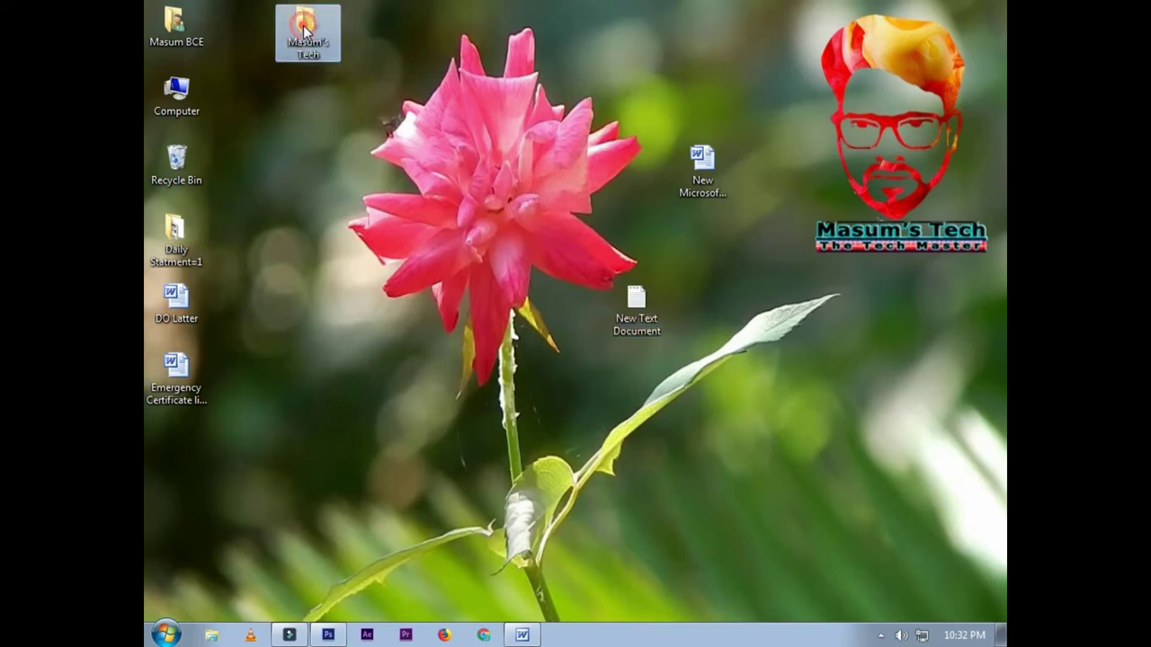
{"action": "left_click", "coordinate": [646, 308]}
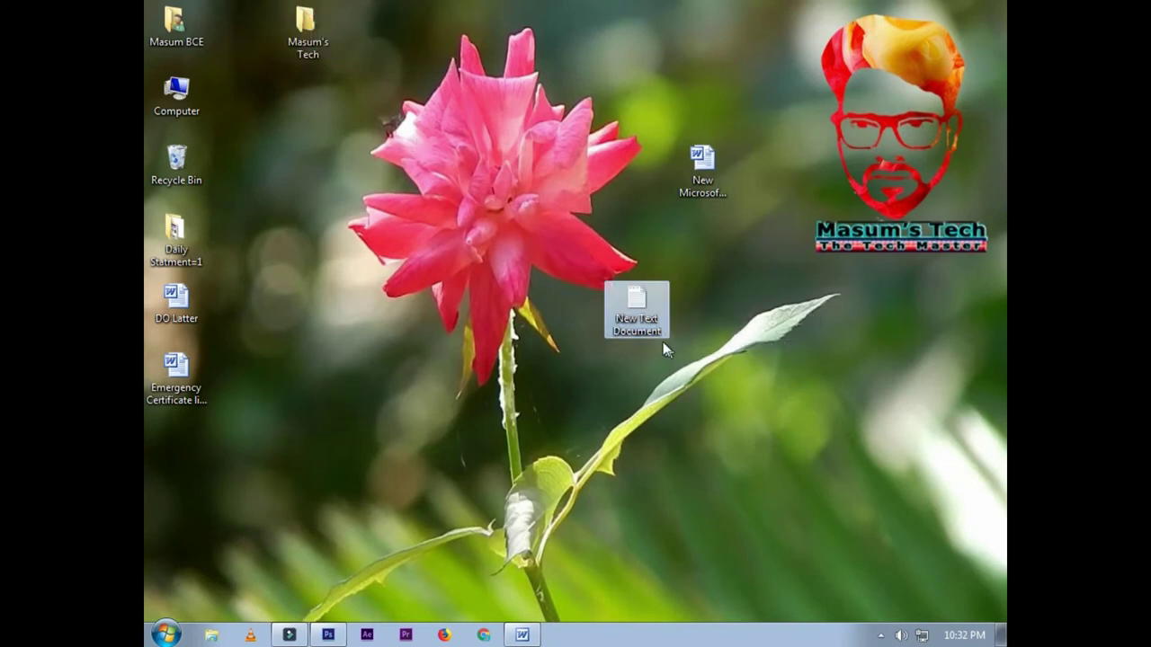
Step: Open New Text Document in Notepad, type a phone number, save it, and close Notepad
{"action": "double_click", "coordinate": [639, 304]}
{"action": "left_click_drag", "start_coordinate": [633, 263], "coordinate": [620, 156]}
{"action": "left_click", "coordinate": [585, 217]}
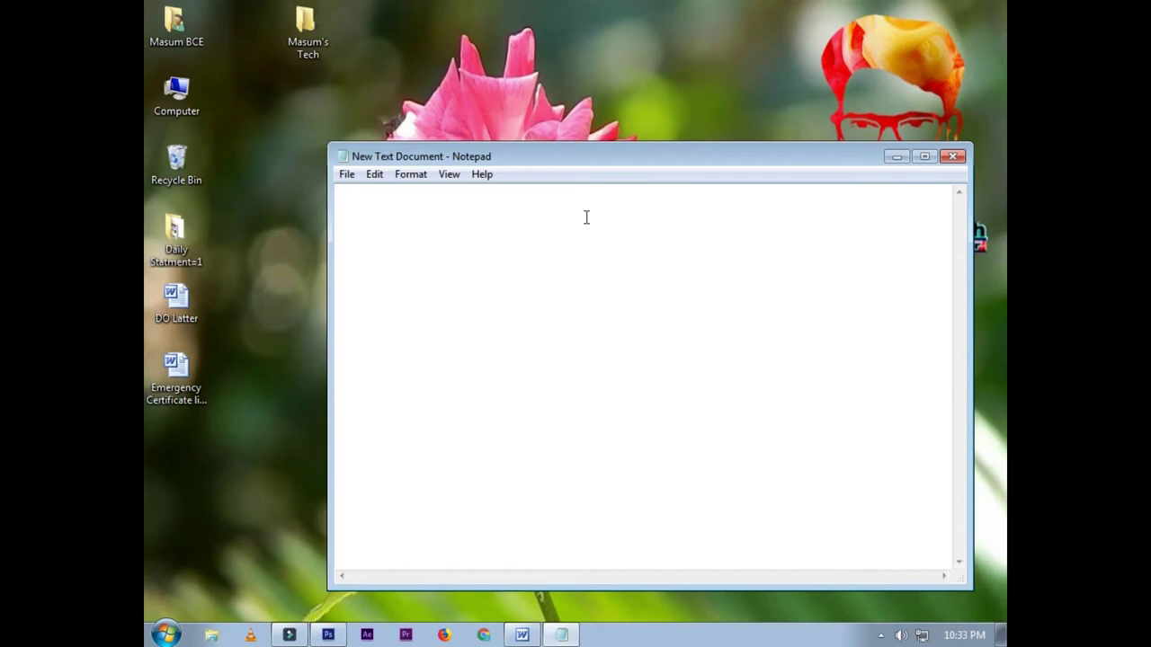
{"action": "left_click", "coordinate": [344, 176]}
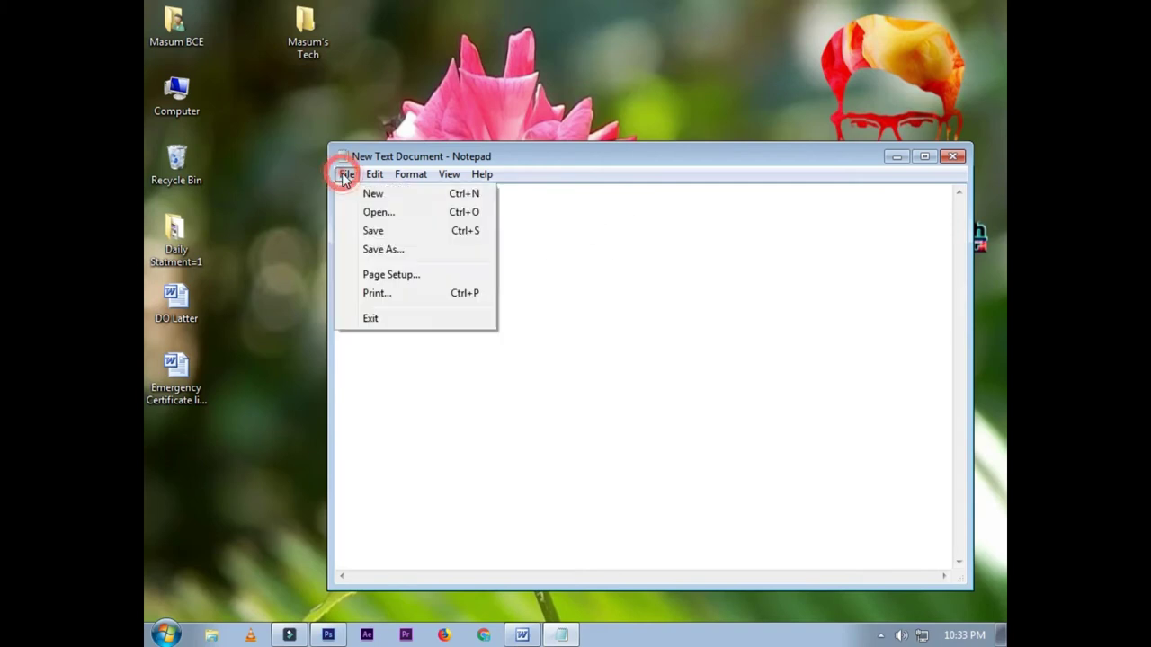
{"action": "left_click", "coordinate": [369, 231]}
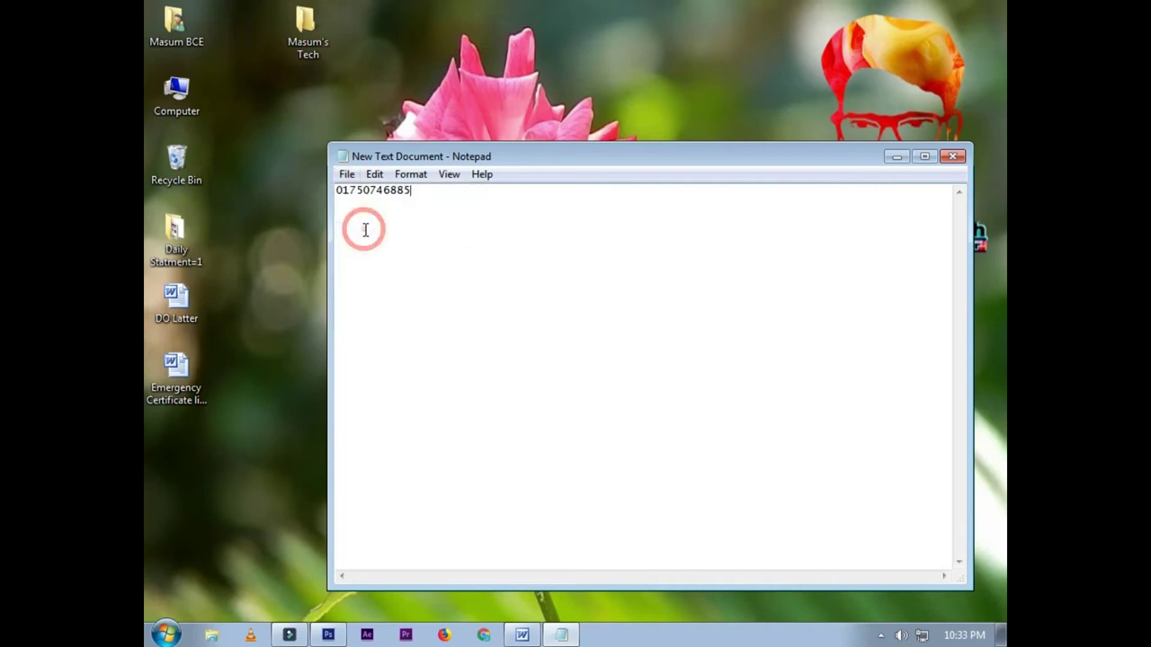
{"action": "left_click", "coordinate": [953, 158]}
Step: Reopen New Text Document to confirm the phone number was kept, then close Notepad
{"action": "left_click_drag", "start_coordinate": [699, 303], "coordinate": [712, 236]}
{"action": "double_click", "coordinate": [702, 229]}
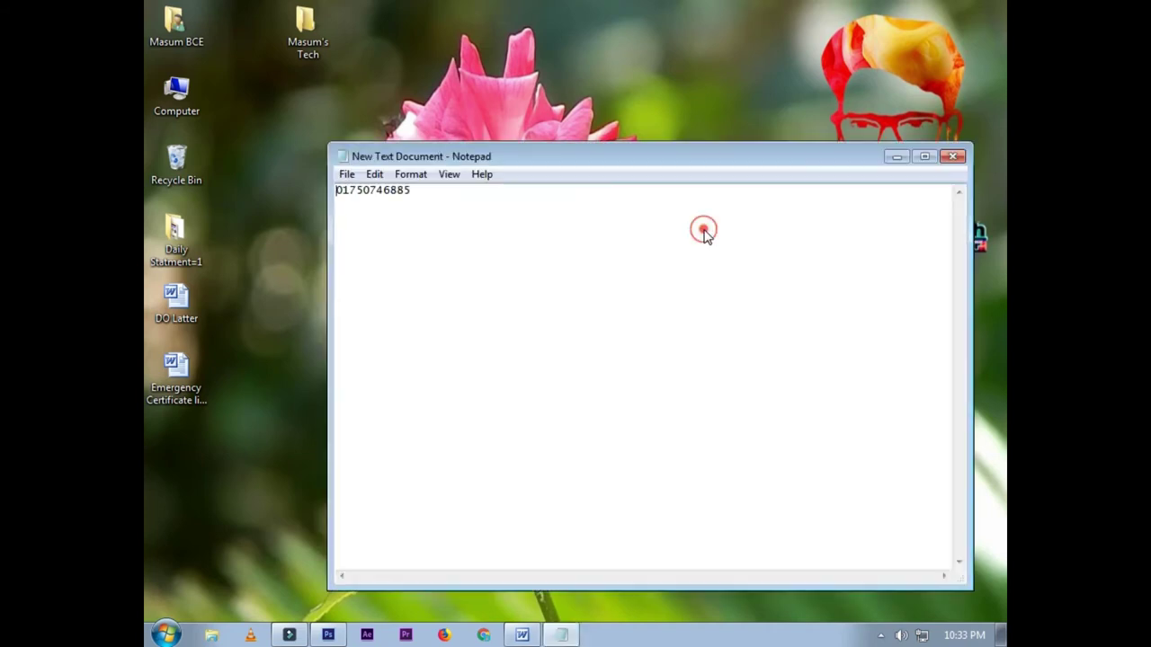
{"action": "left_click", "coordinate": [540, 186]}
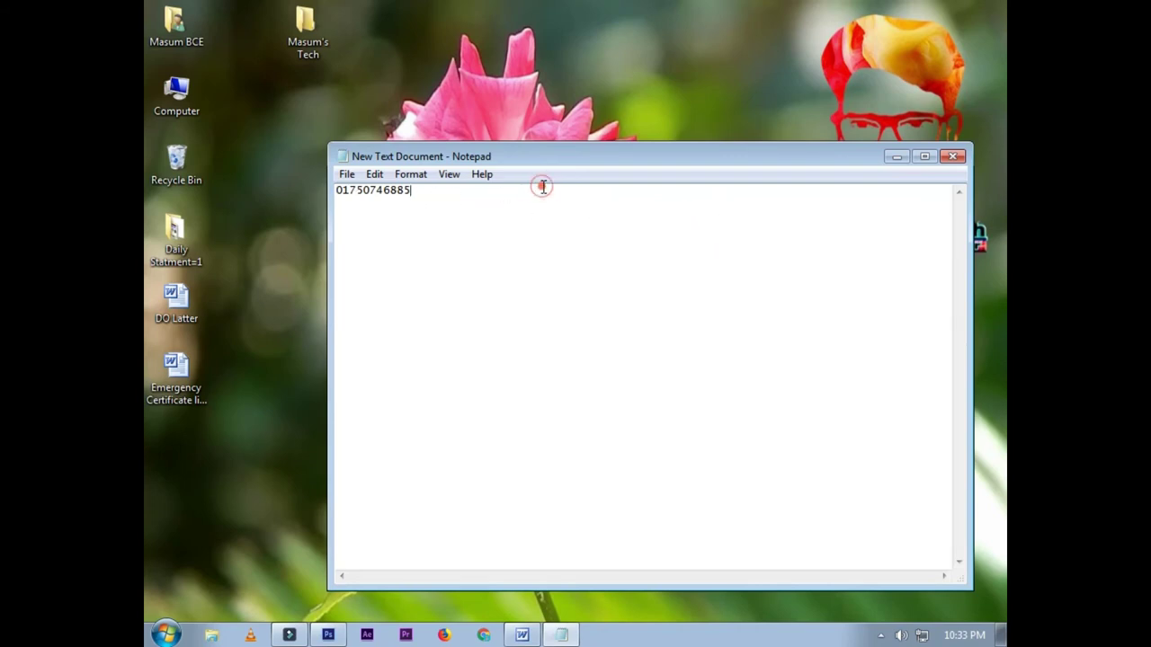
{"action": "left_click", "coordinate": [950, 159]}
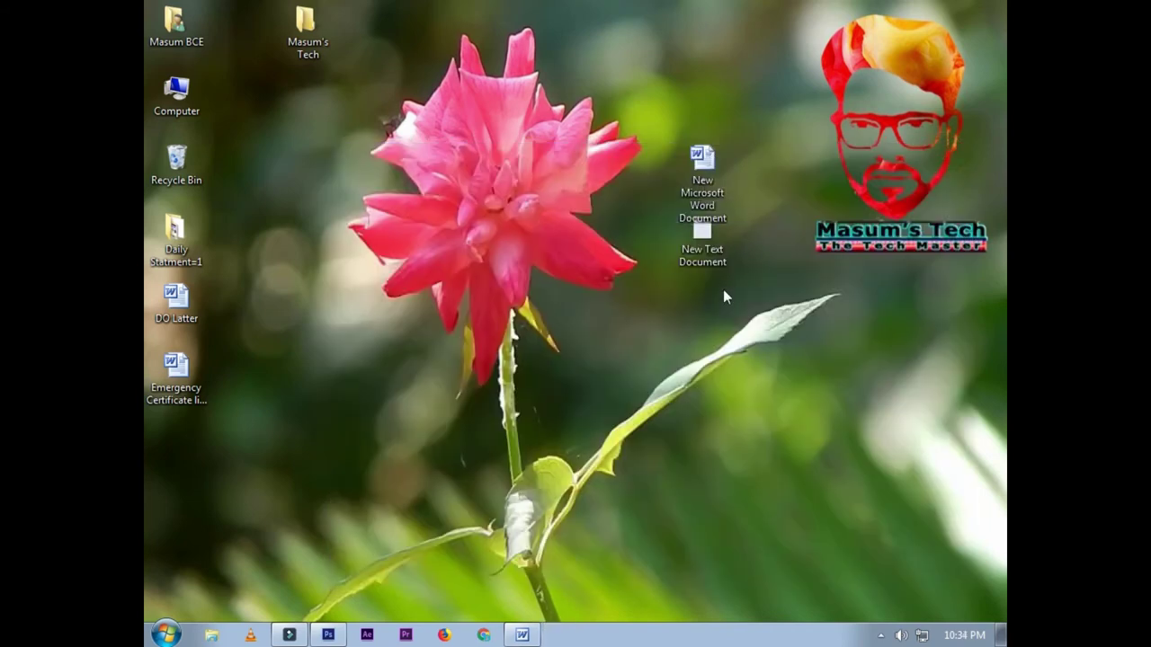
Step: Delete New Microsoft Word Document from the desktop, confirming Yes on the second attempt
{"action": "left_click", "coordinate": [709, 173]}
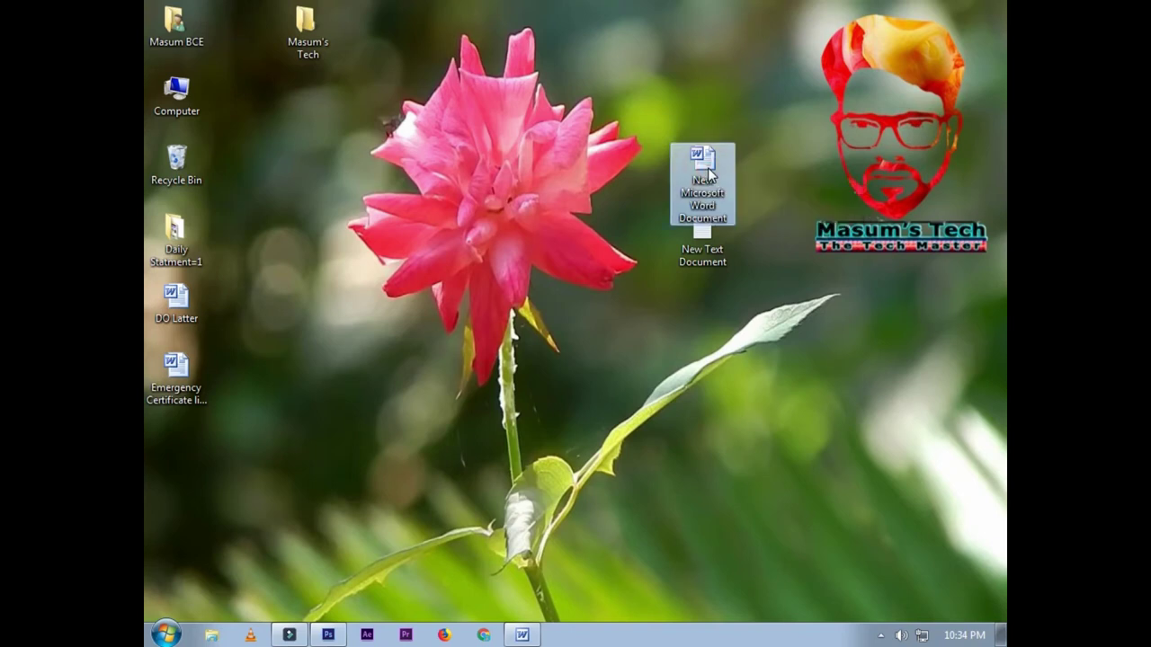
{"action": "key", "text": "Delete"}
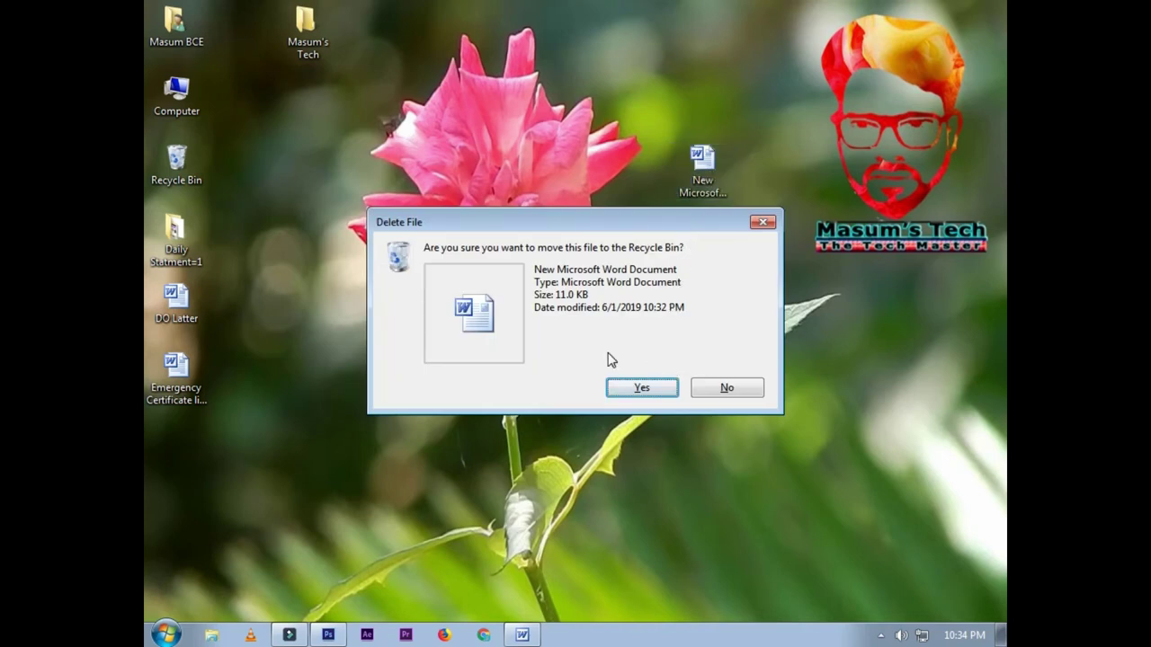
{"action": "left_click", "coordinate": [642, 331]}
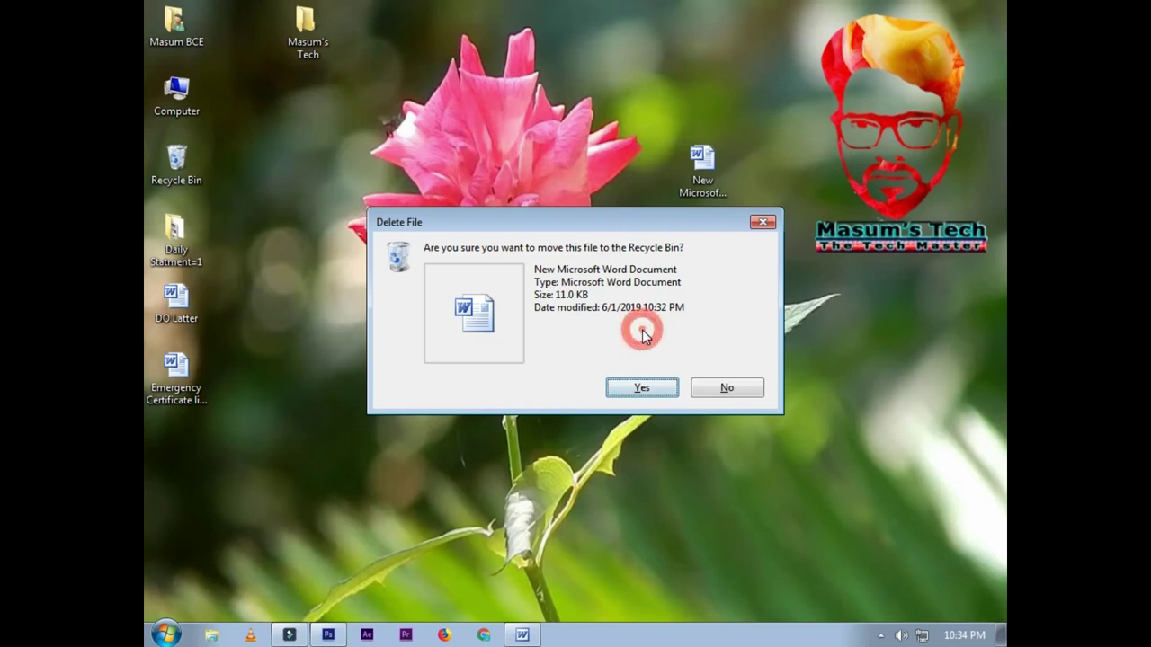
{"action": "left_click", "coordinate": [713, 321]}
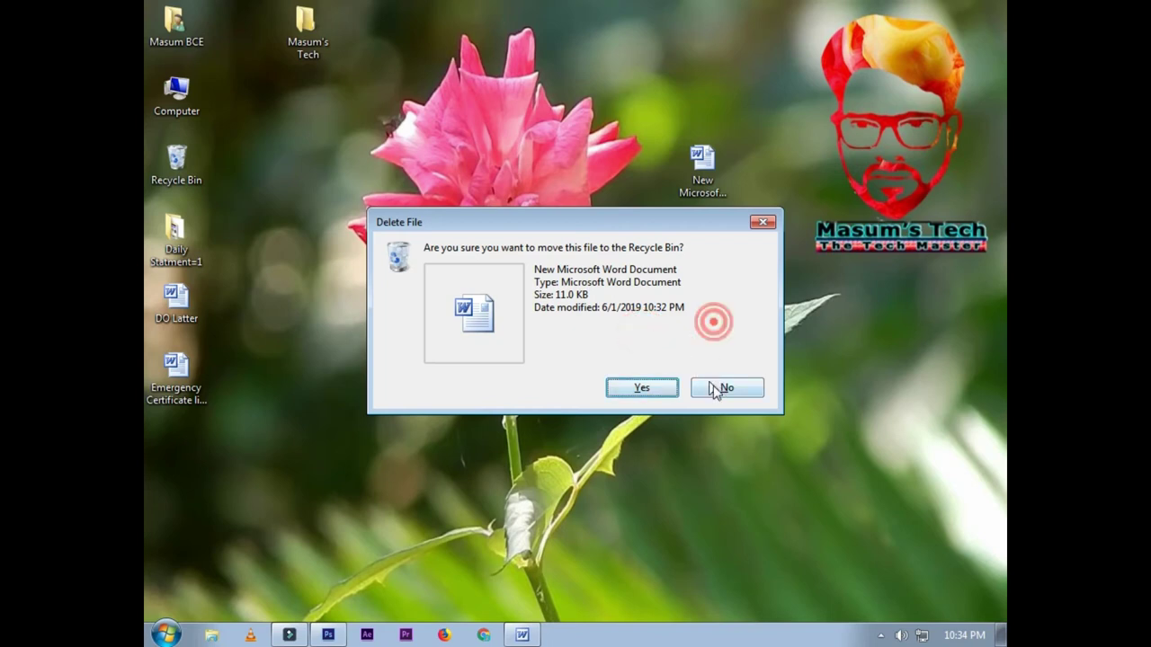
{"action": "left_click", "coordinate": [727, 389]}
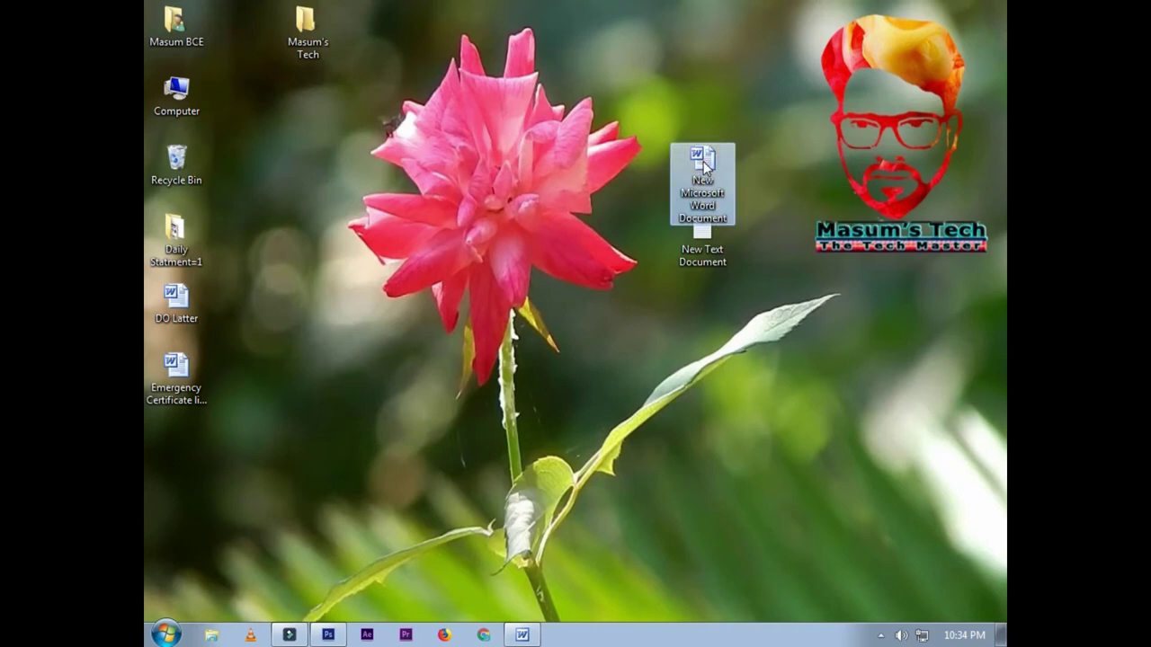
{"action": "key", "text": "Delete"}
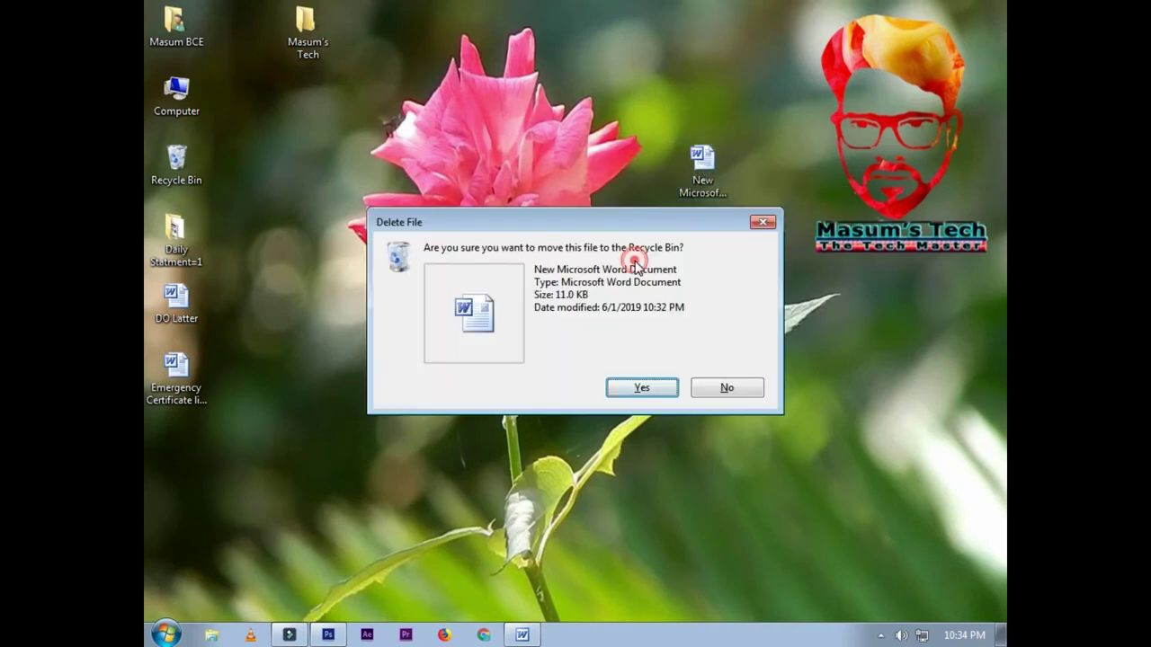
{"action": "left_click", "coordinate": [638, 388]}
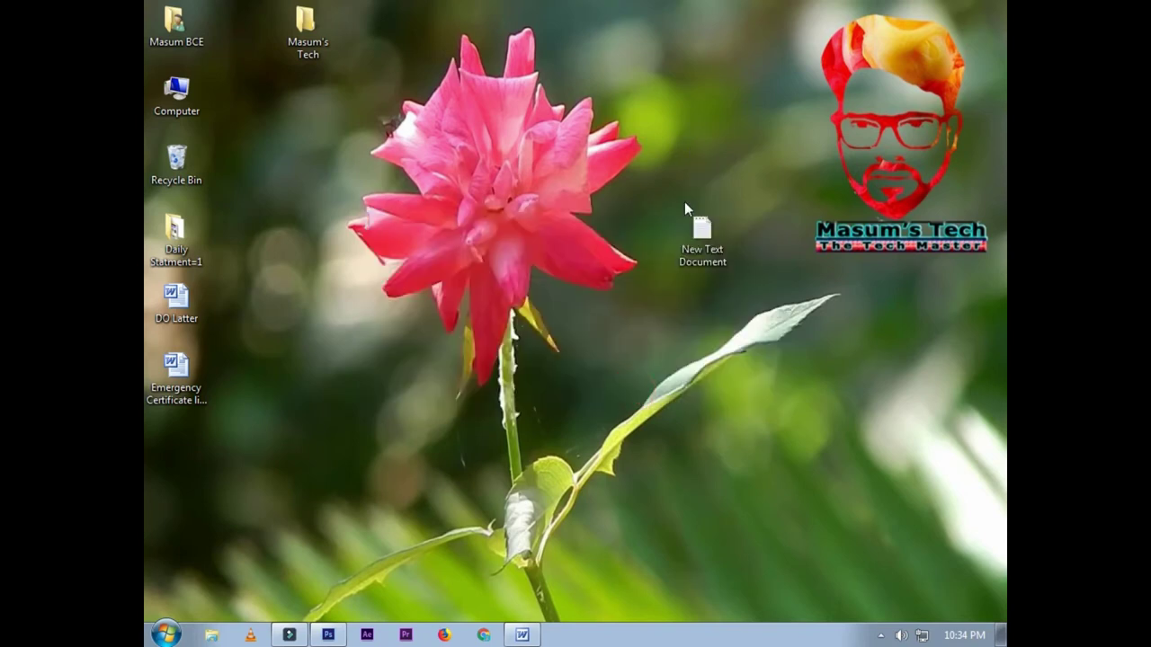
{"action": "left_click", "coordinate": [689, 164]}
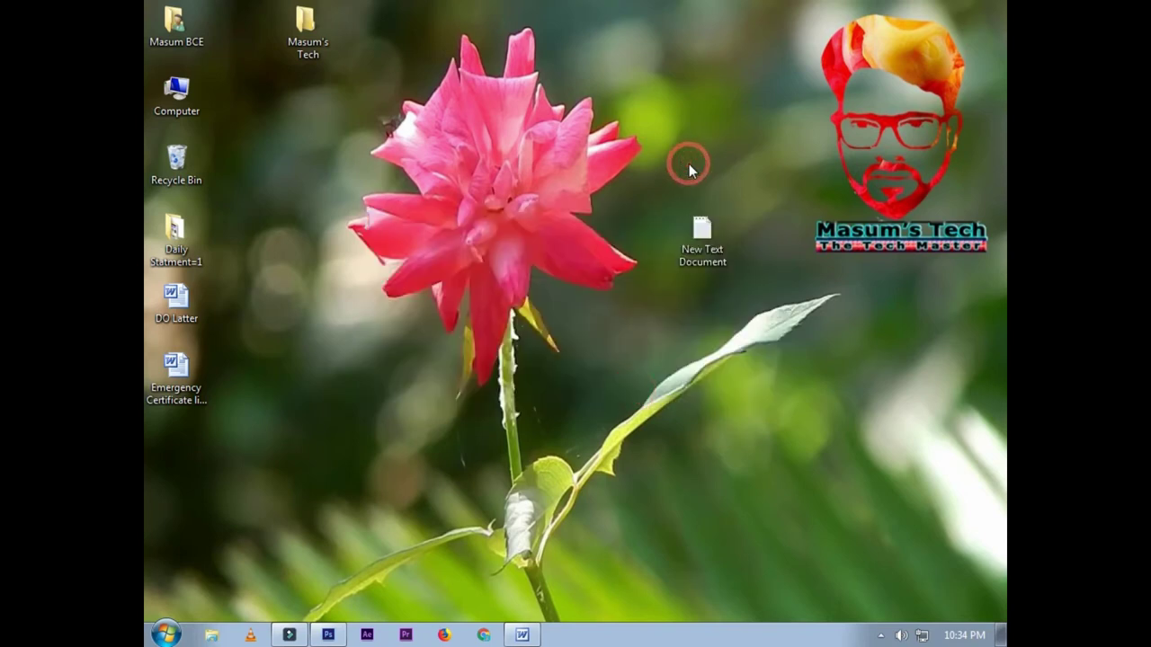
Step: Delete New Text Document and confirm moving it to the Recycle Bin
{"action": "left_click", "coordinate": [705, 231]}
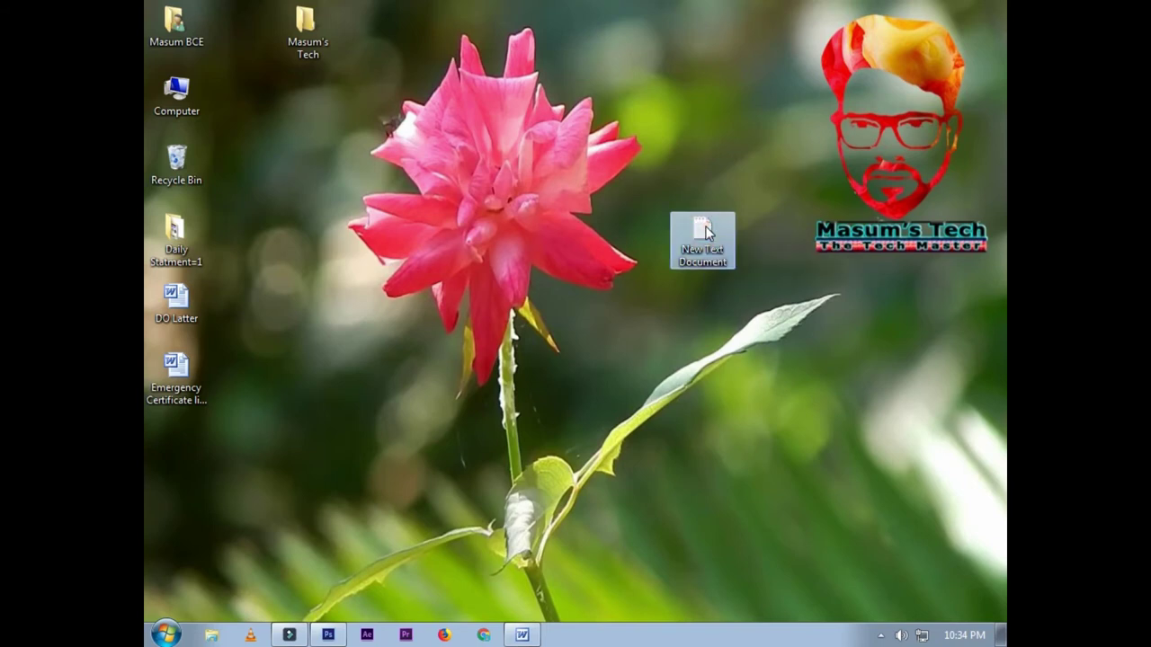
{"action": "key", "text": "Delete"}
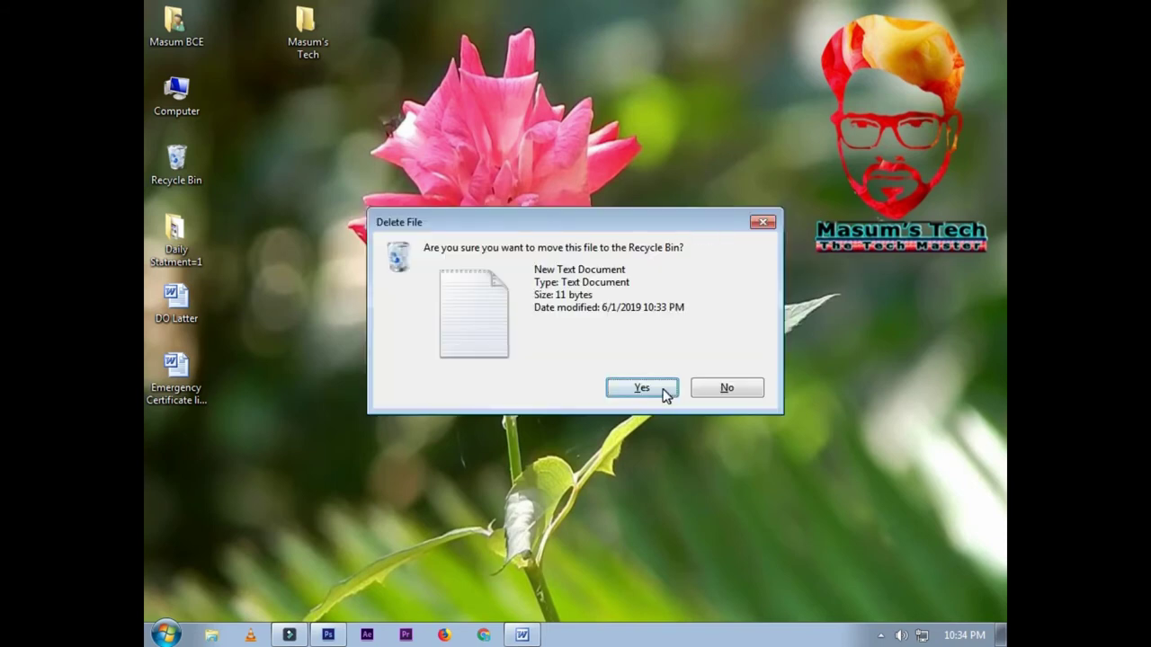
{"action": "left_click", "coordinate": [663, 388]}
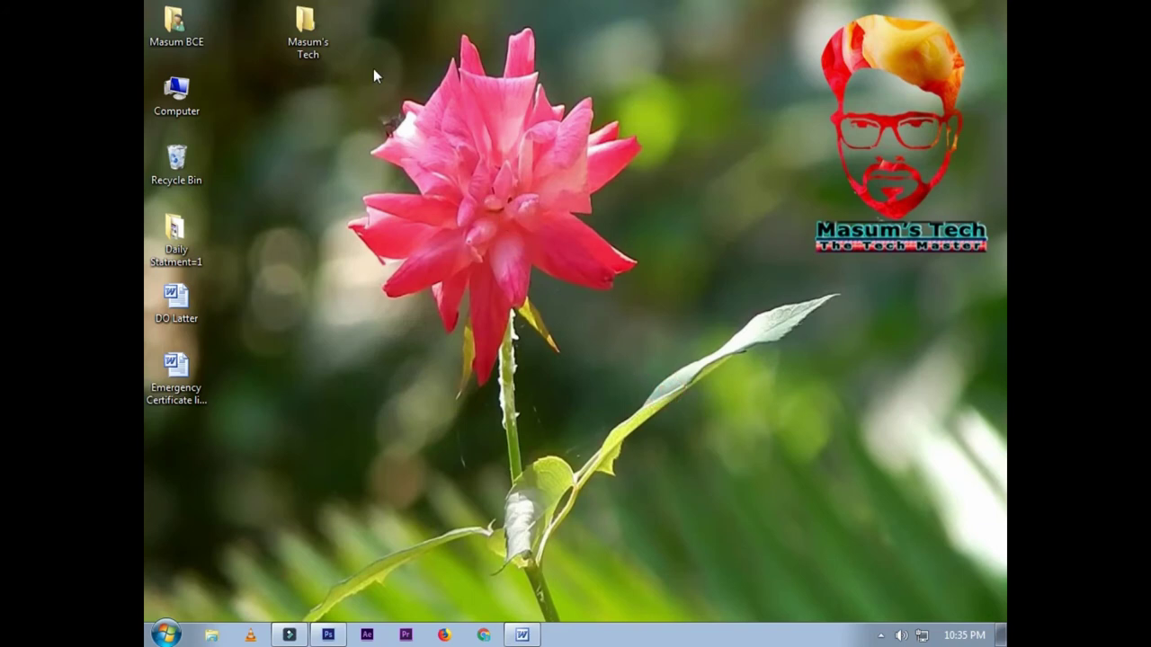
{"action": "right_click", "coordinate": [545, 165]}
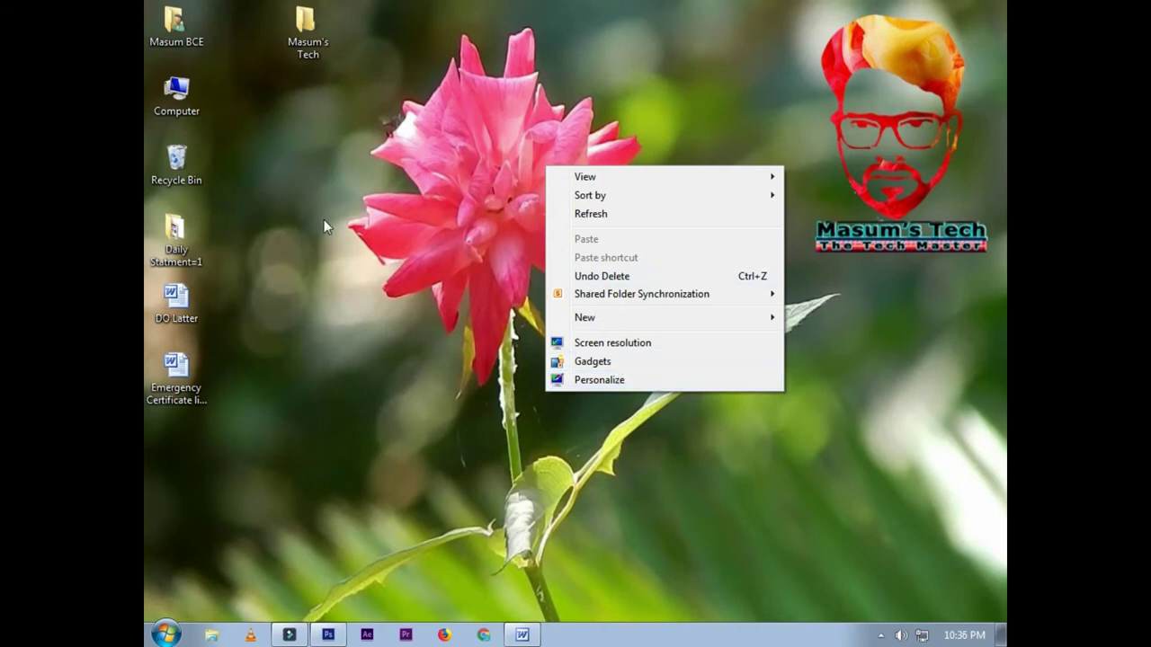
{"action": "left_click", "coordinate": [330, 162]}
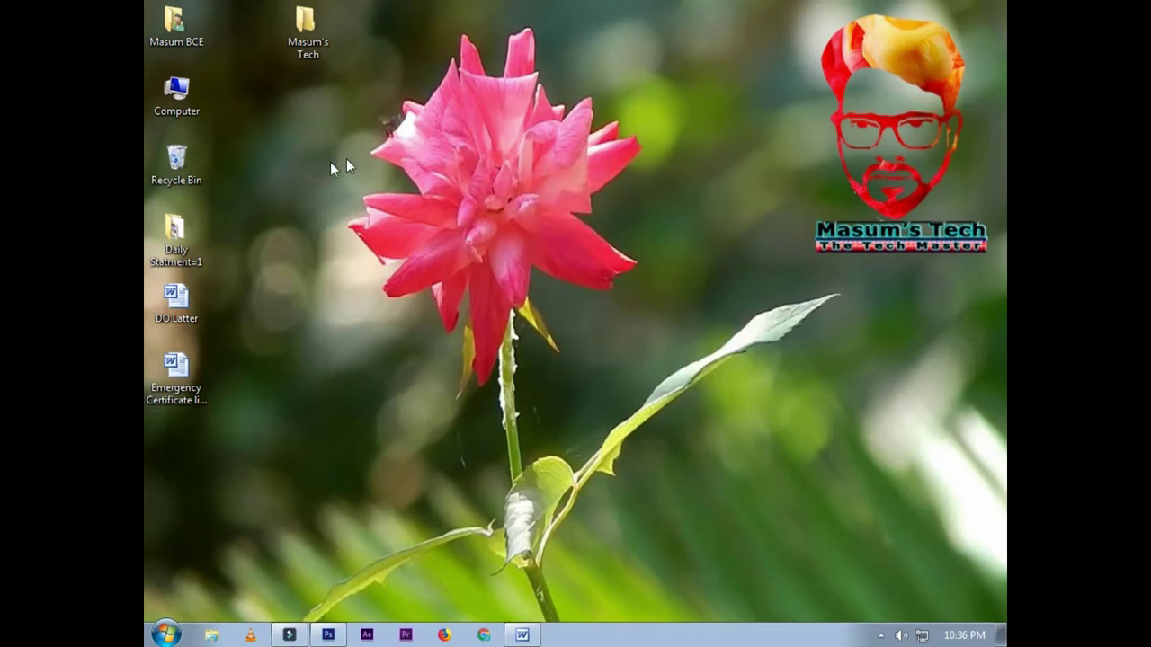
{"action": "left_click", "coordinate": [176, 293]}
{"action": "left_click", "coordinate": [184, 363]}
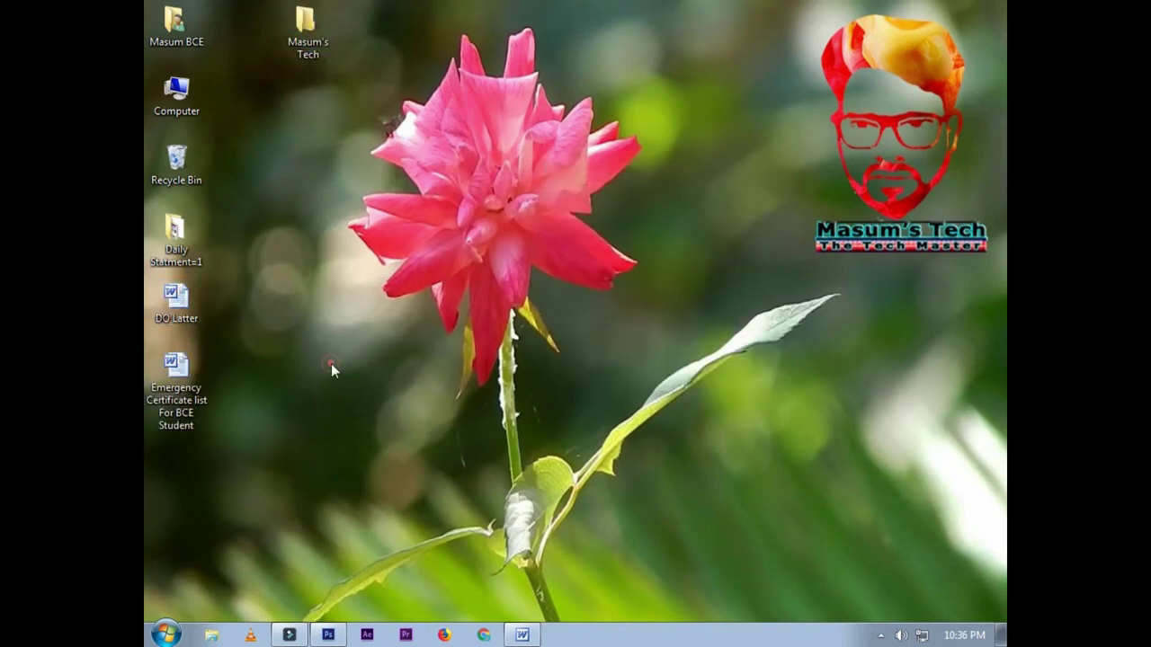
{"action": "right_click", "coordinate": [180, 311]}
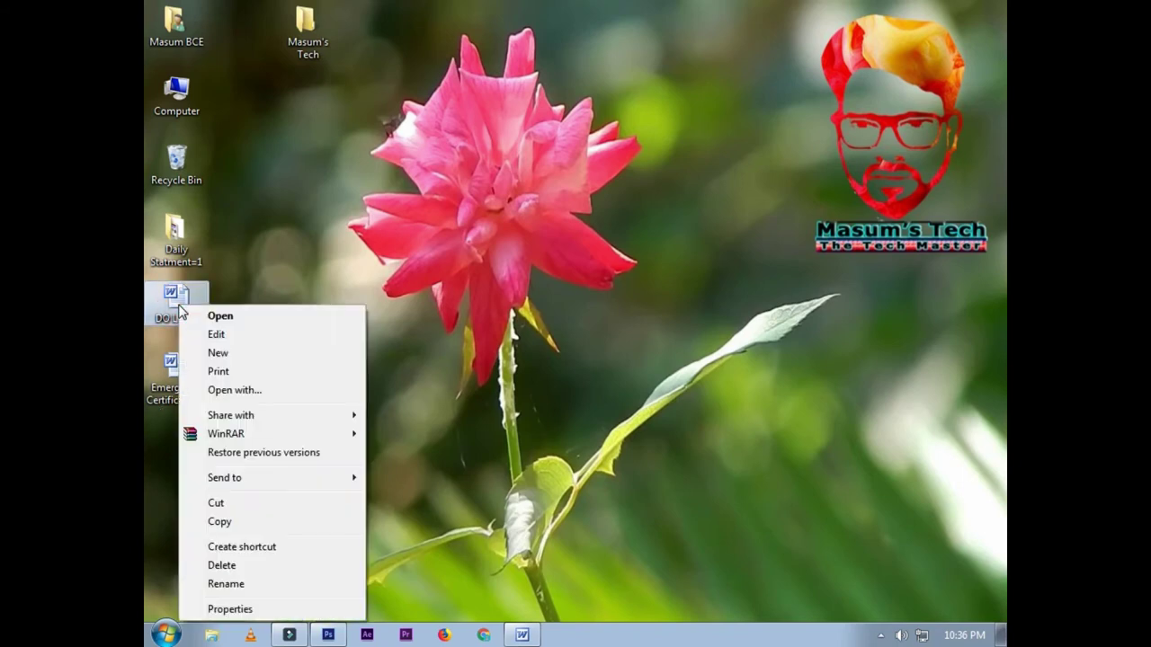
{"action": "left_click", "coordinate": [307, 250]}
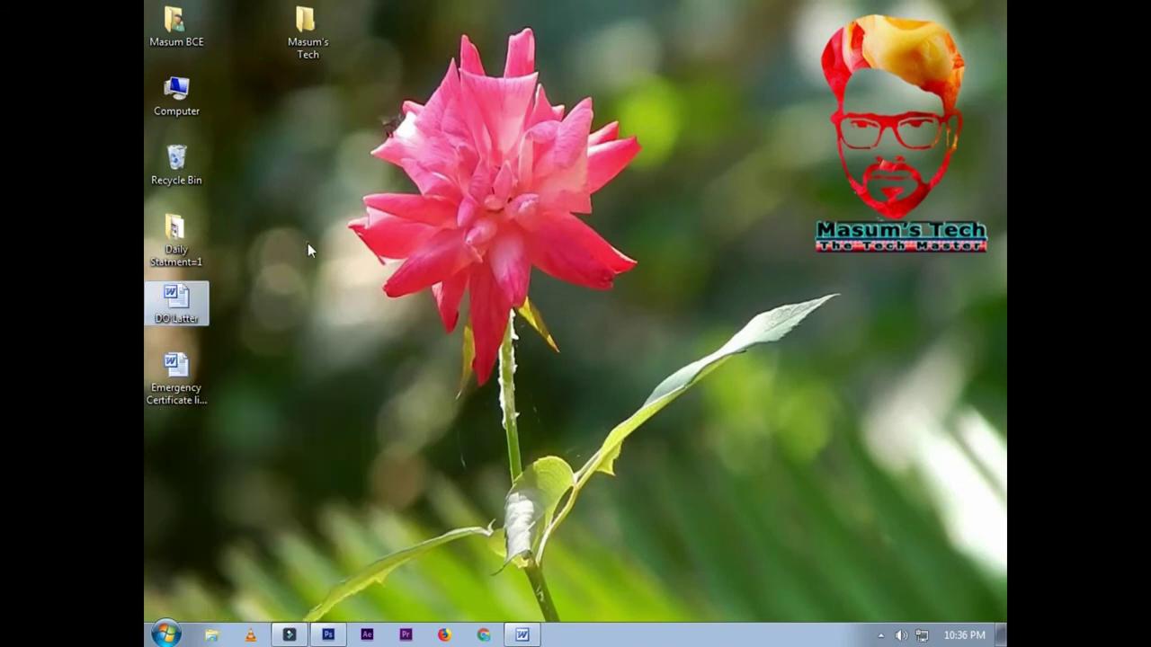
Step: Open Masum's Tech from its context menu and by double-clicking, closing each empty window
{"action": "right_click", "coordinate": [307, 36]}
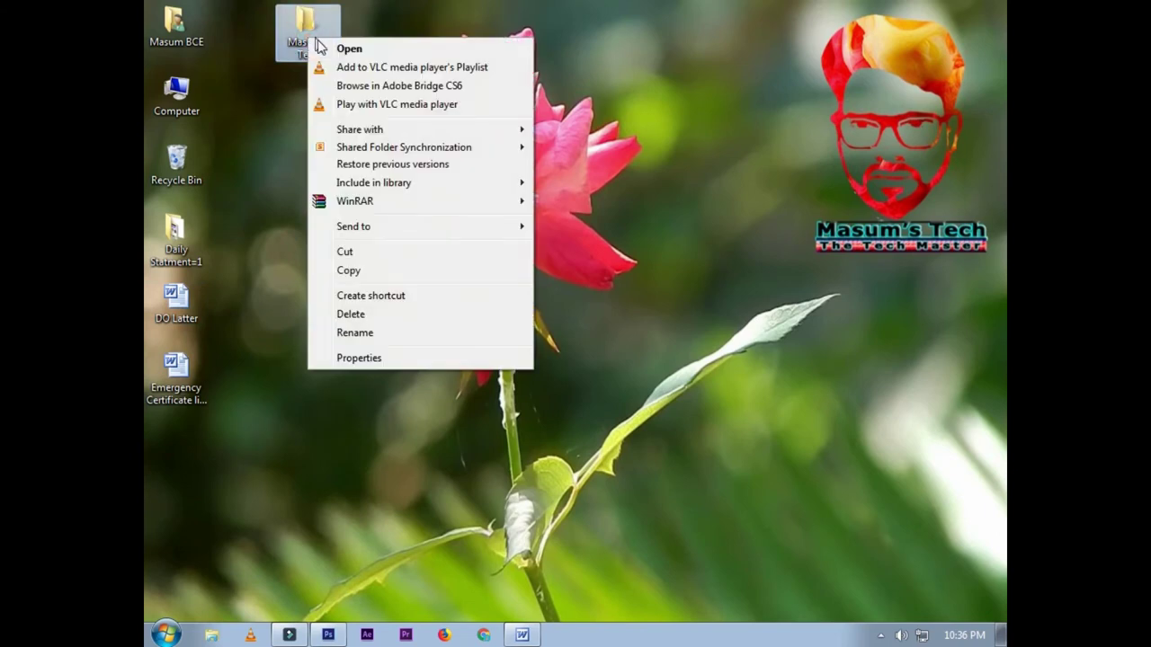
{"action": "mouse_move", "coordinate": [344, 129]}
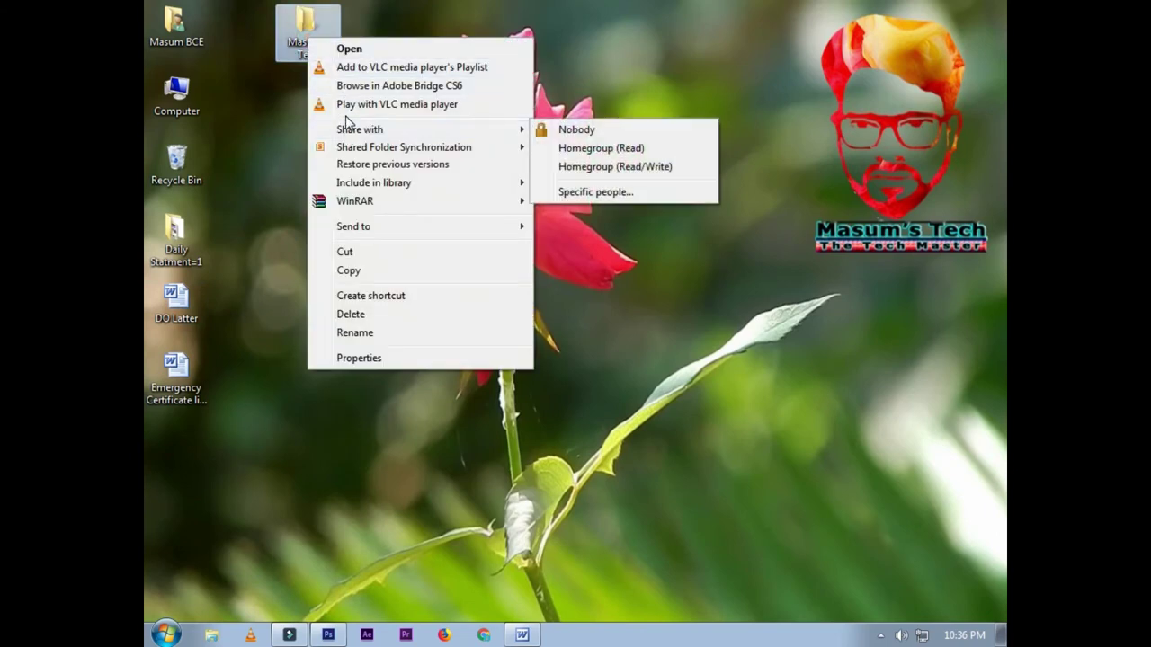
{"action": "left_click", "coordinate": [344, 48]}
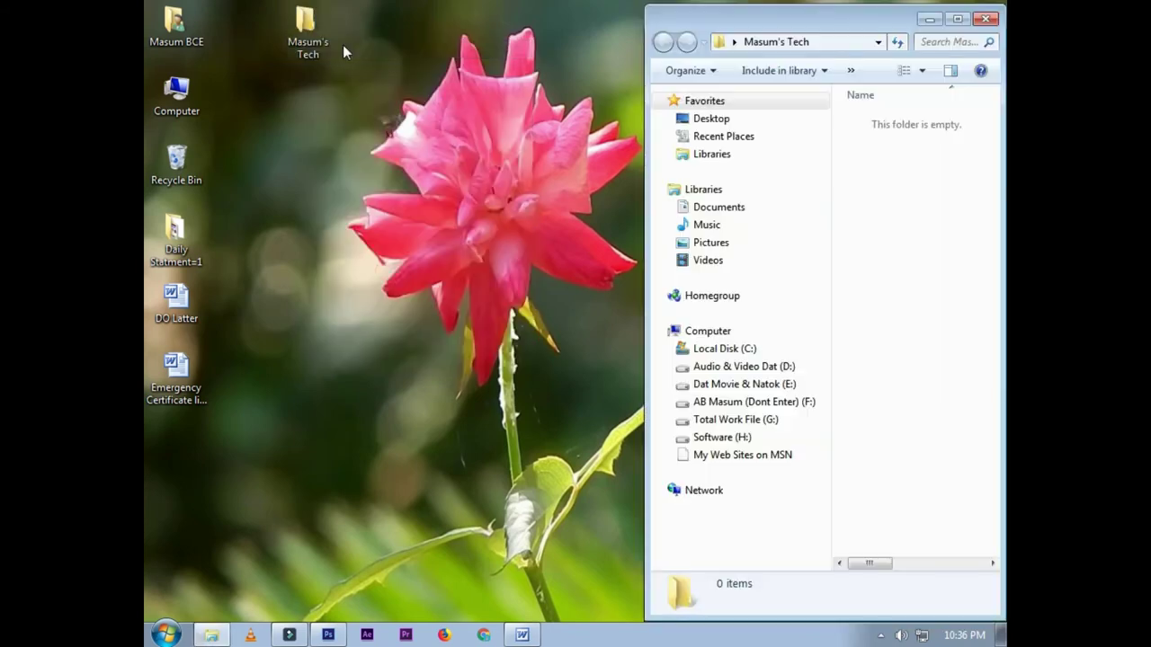
{"action": "left_click", "coordinate": [985, 19]}
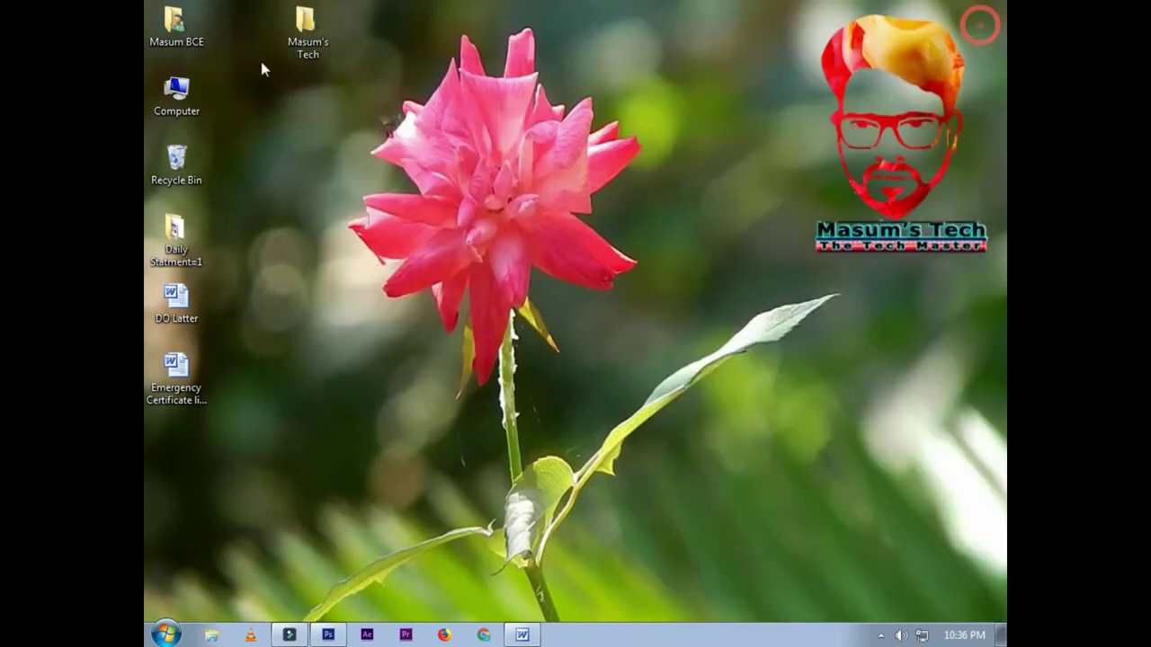
{"action": "double_click", "coordinate": [327, 30]}
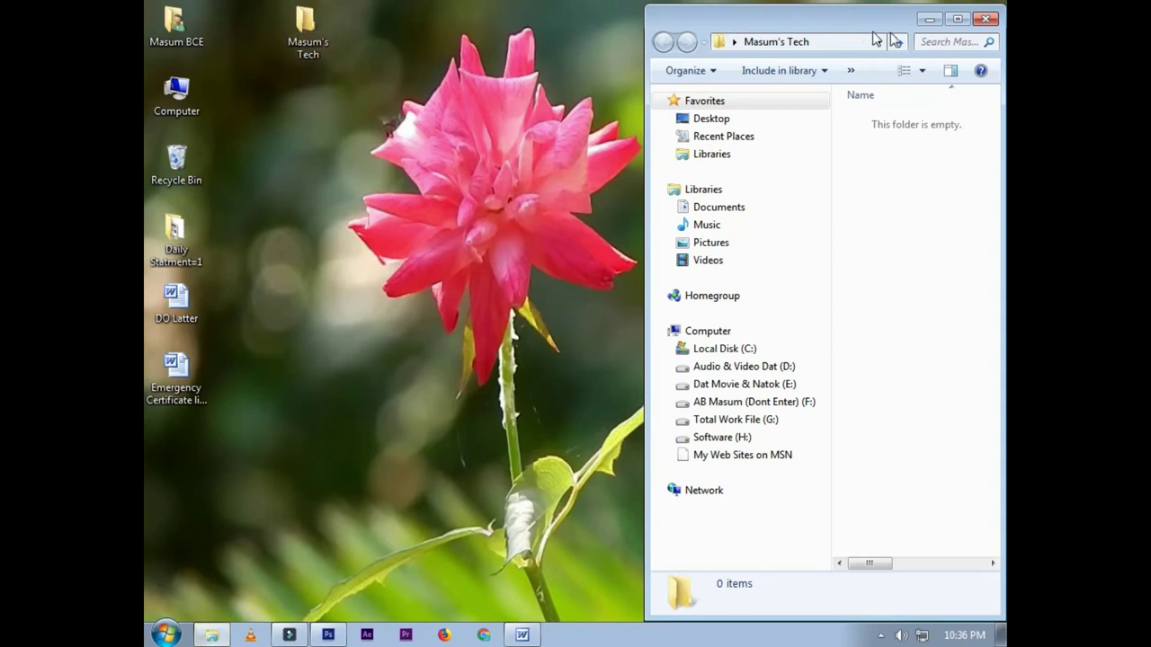
{"action": "left_click", "coordinate": [985, 18]}
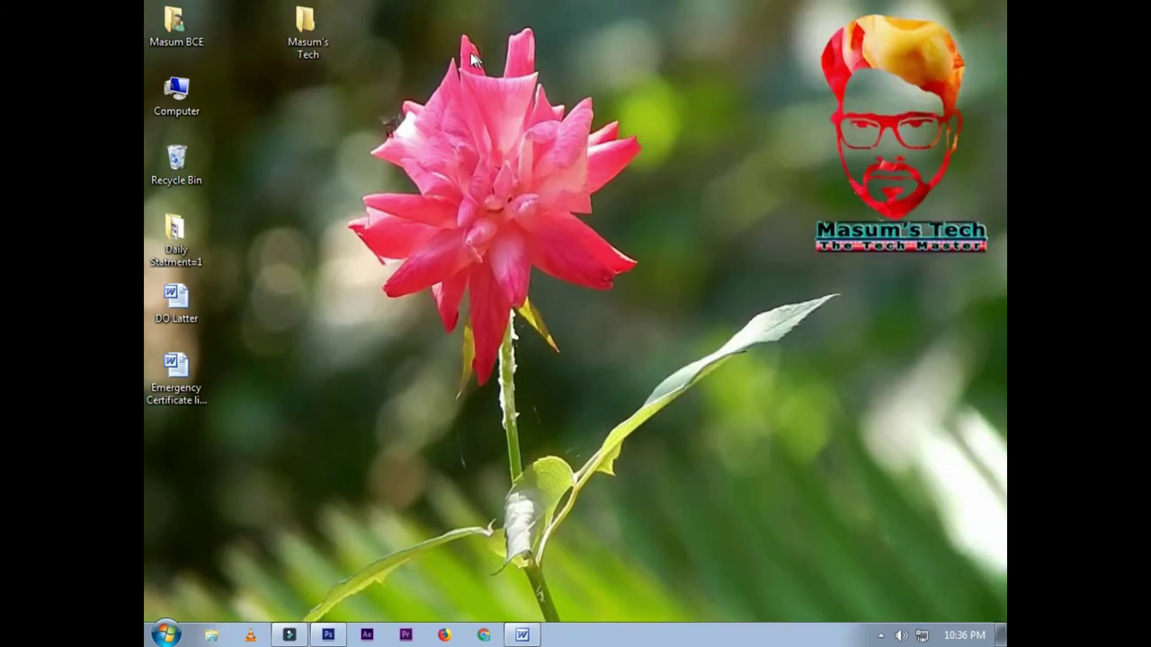
Step: Open Masum's Tech from its context menu once more, close it, and bring up its context menu
{"action": "right_click", "coordinate": [310, 33]}
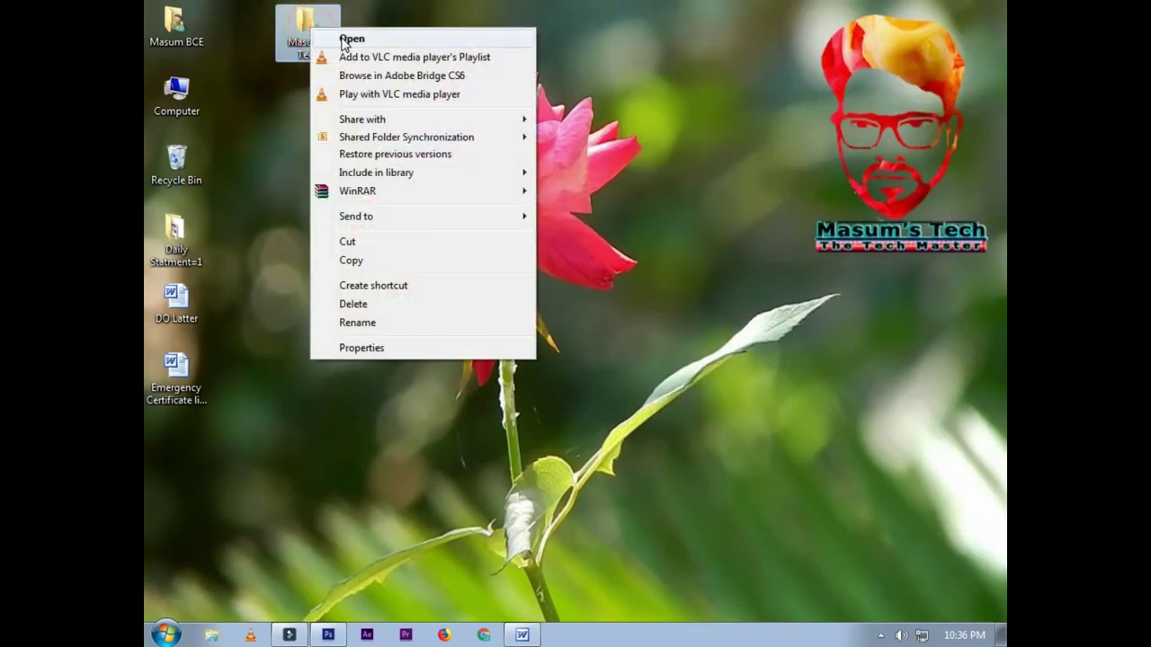
{"action": "left_click", "coordinate": [346, 40]}
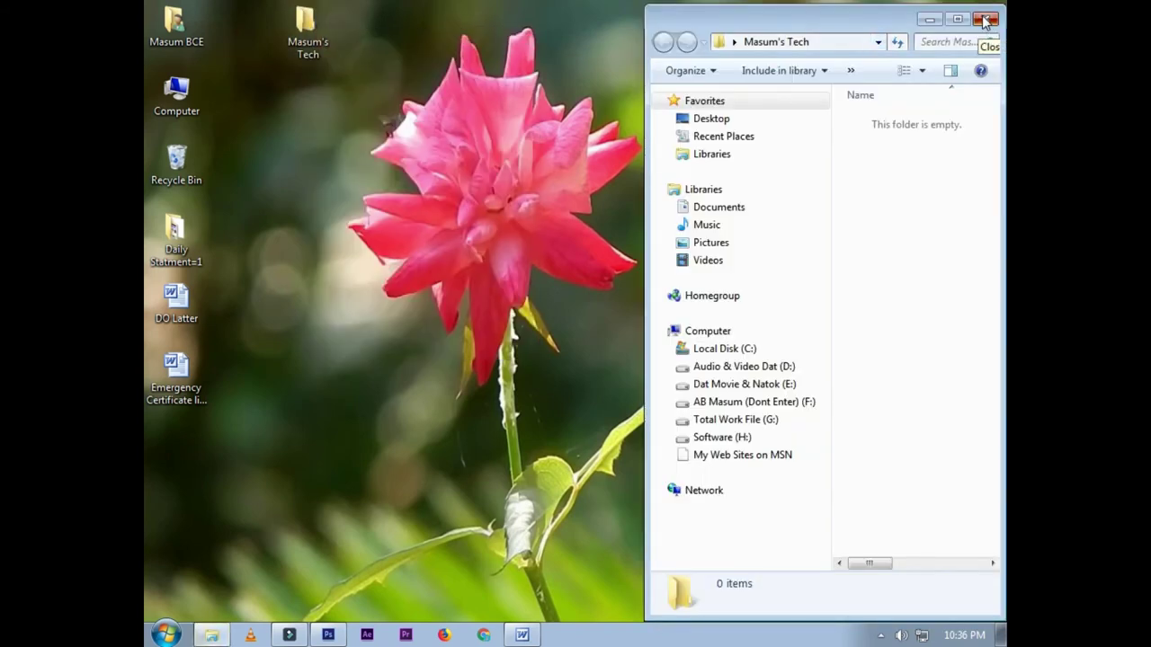
{"action": "left_click", "coordinate": [986, 19]}
{"action": "right_click", "coordinate": [312, 40]}
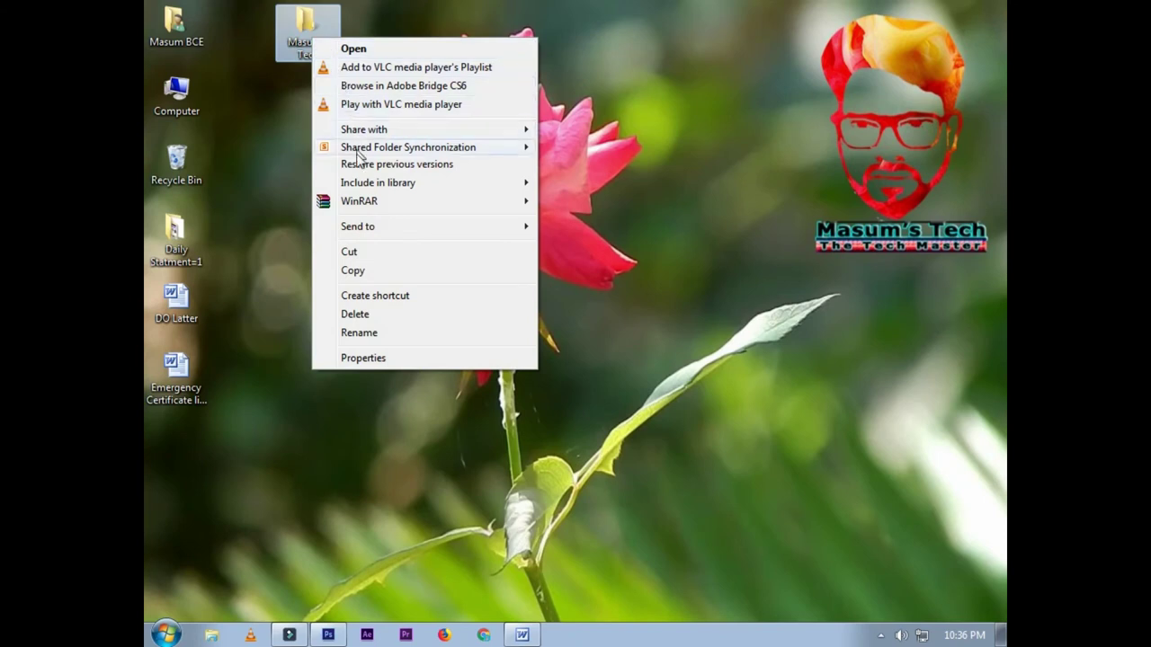
{"action": "mouse_move", "coordinate": [407, 232]}
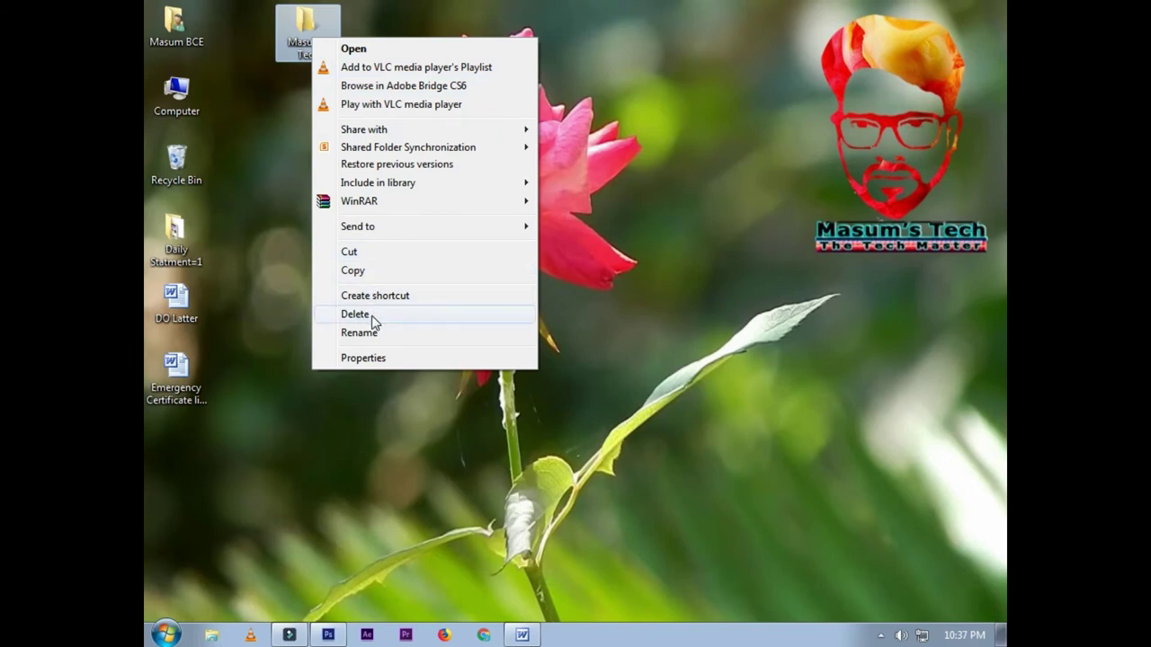
Step: Delete the Masum's Tech folder and confirm Yes in the Delete Folder dialog
{"action": "left_click", "coordinate": [374, 322]}
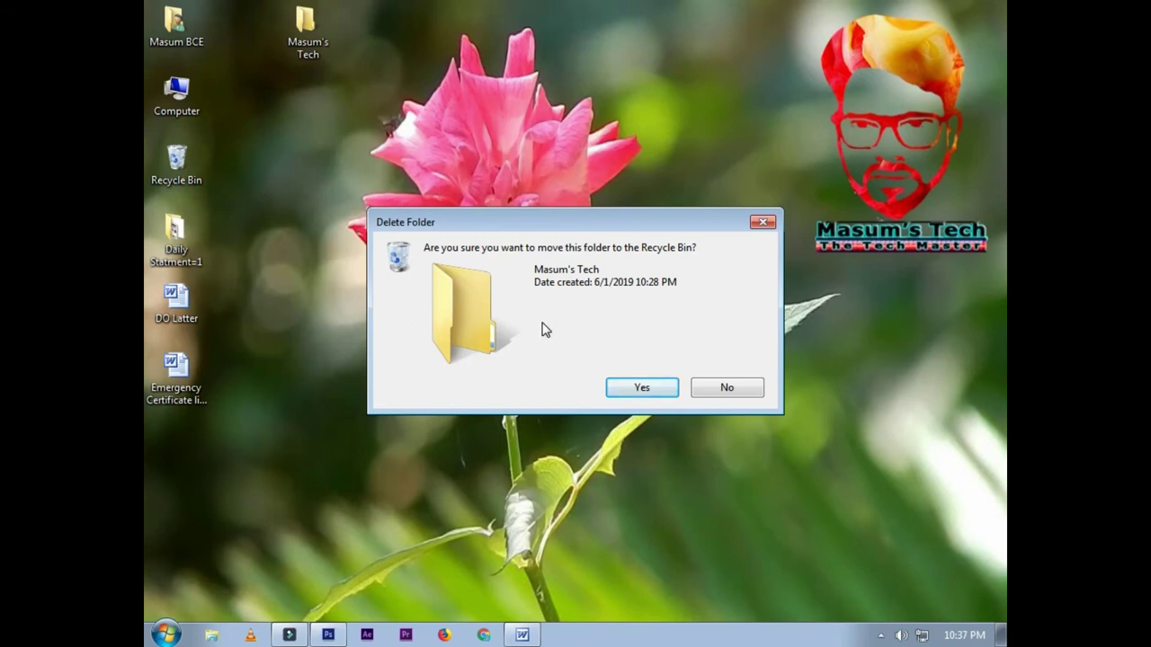
{"action": "left_click_drag", "start_coordinate": [606, 223], "coordinate": [615, 153]}
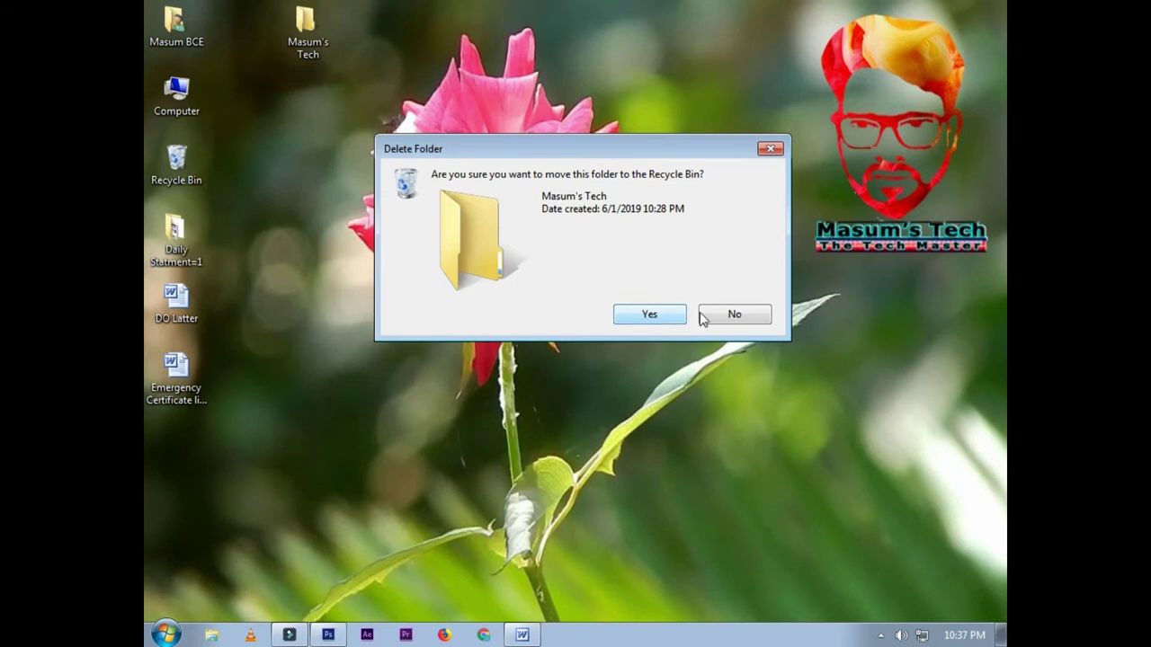
{"action": "left_click", "coordinate": [651, 316]}
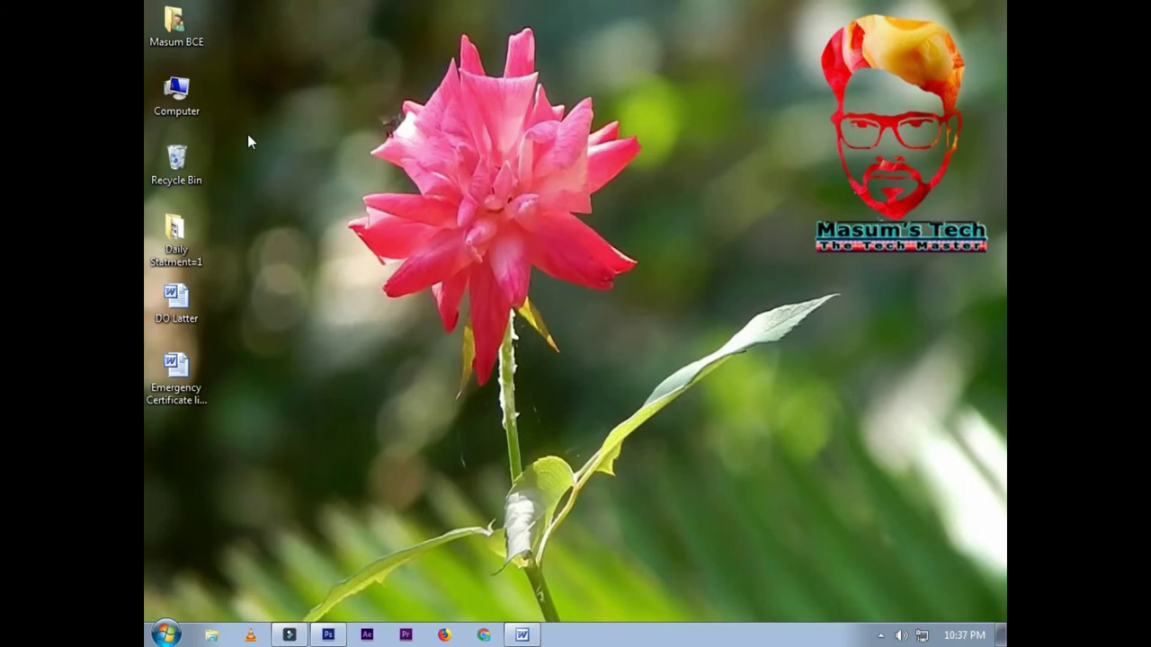
Step: Open the Recycle Bin and drag New Microsoft Word Document back onto the desktop
{"action": "right_click", "coordinate": [178, 163]}
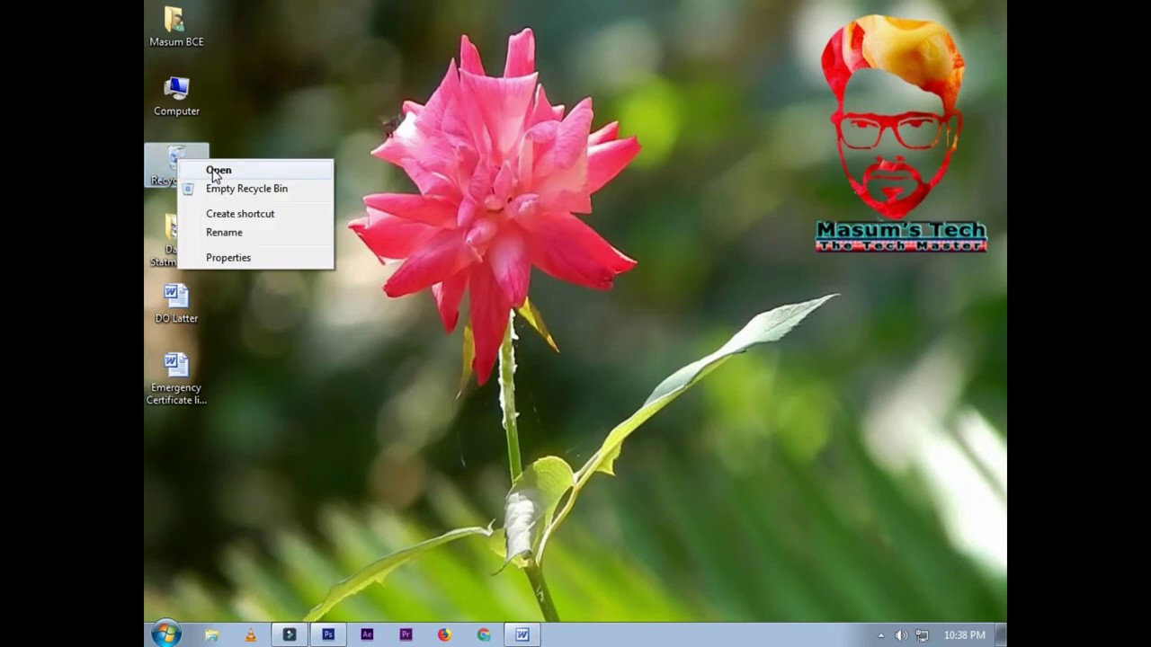
{"action": "left_click", "coordinate": [215, 171]}
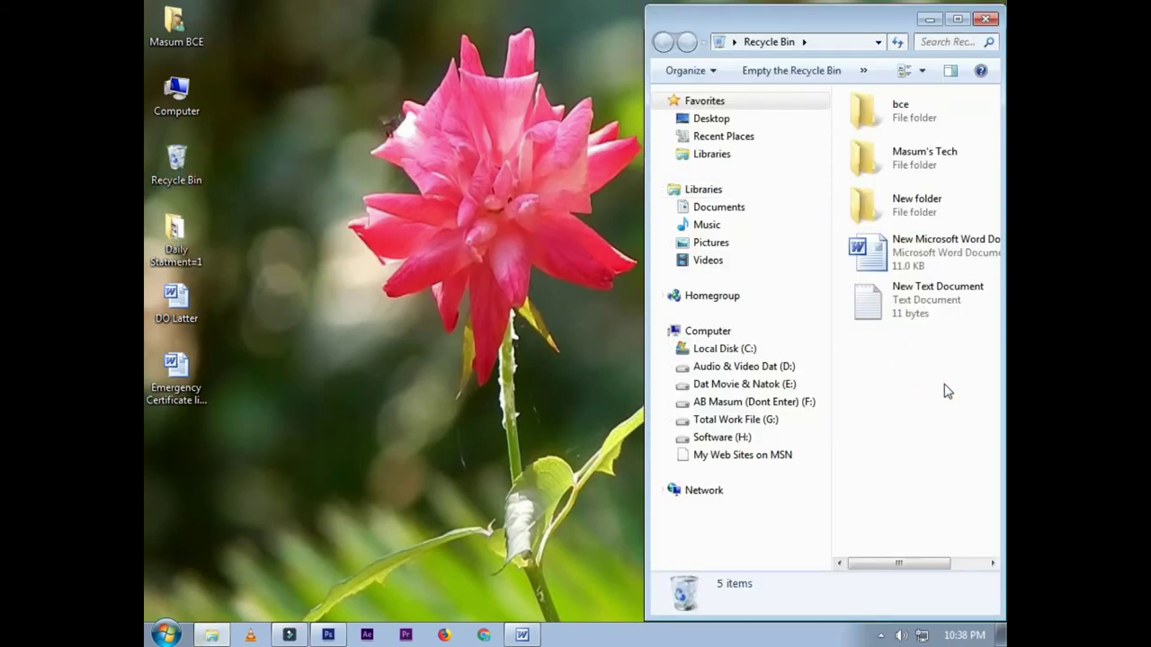
{"action": "left_click", "coordinate": [464, 302]}
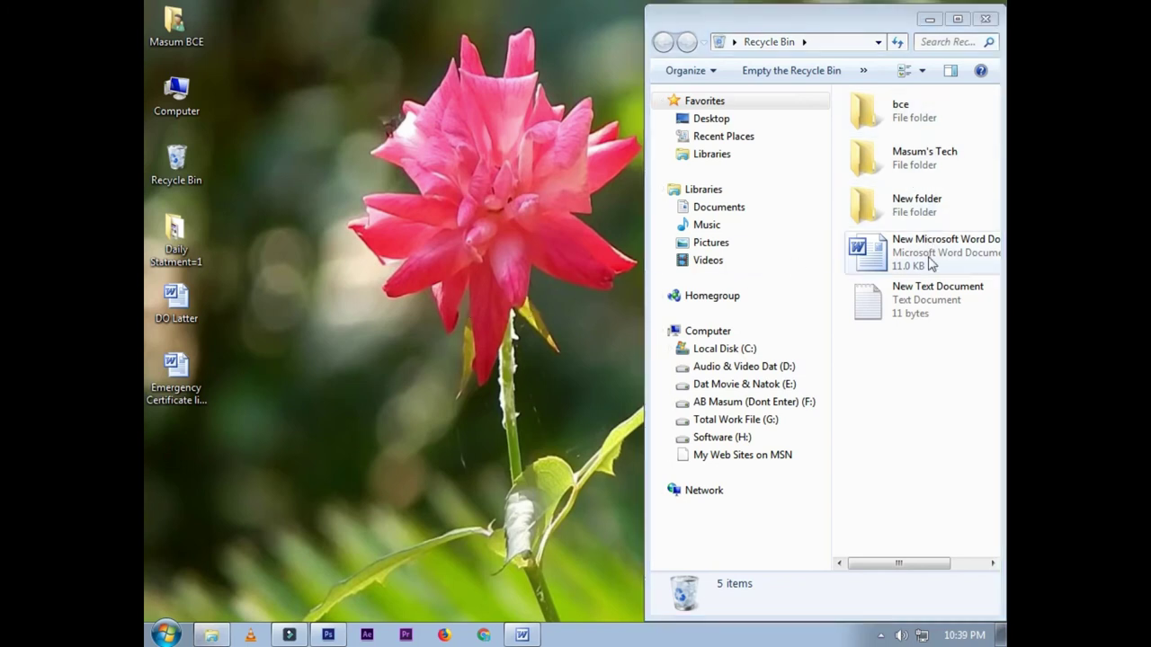
{"action": "left_click_drag", "start_coordinate": [931, 248], "coordinate": [361, 306]}
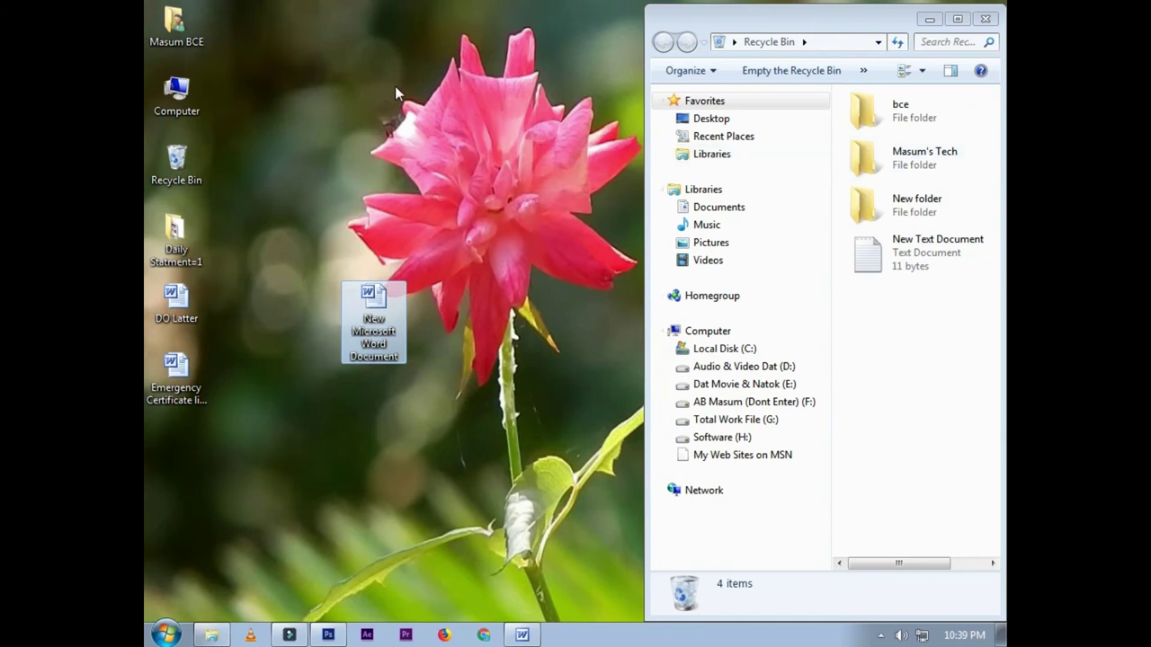
Step: Restore Masum's Tech to the desktop and view the deleted New folder's options
{"action": "right_click", "coordinate": [943, 153]}
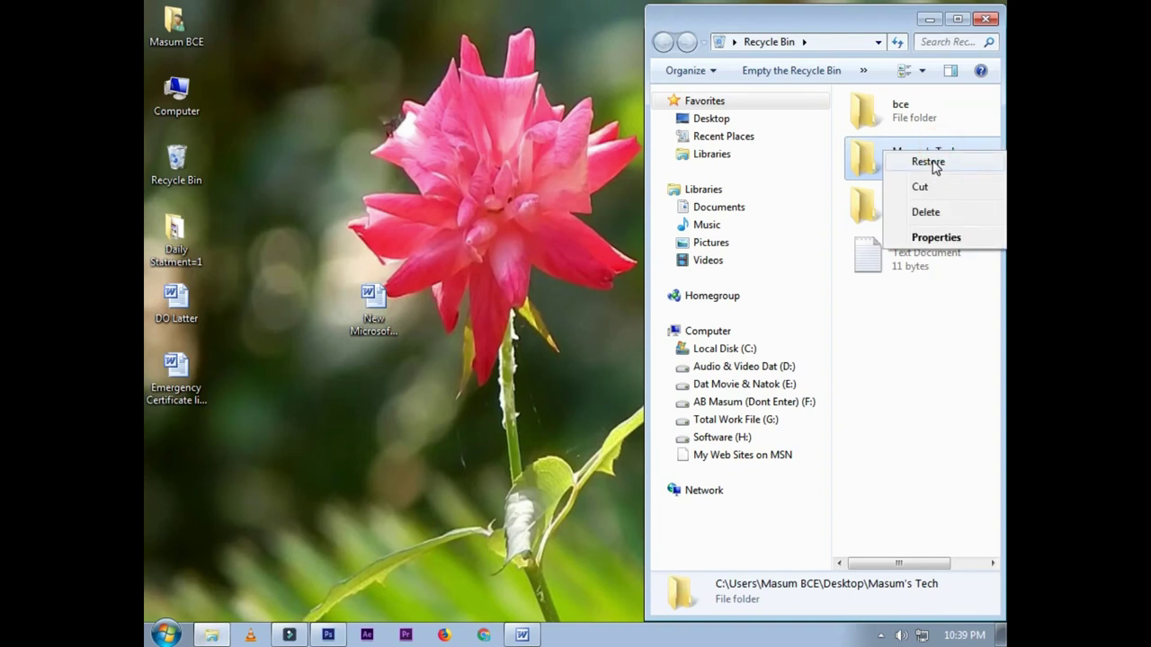
{"action": "left_click", "coordinate": [933, 164]}
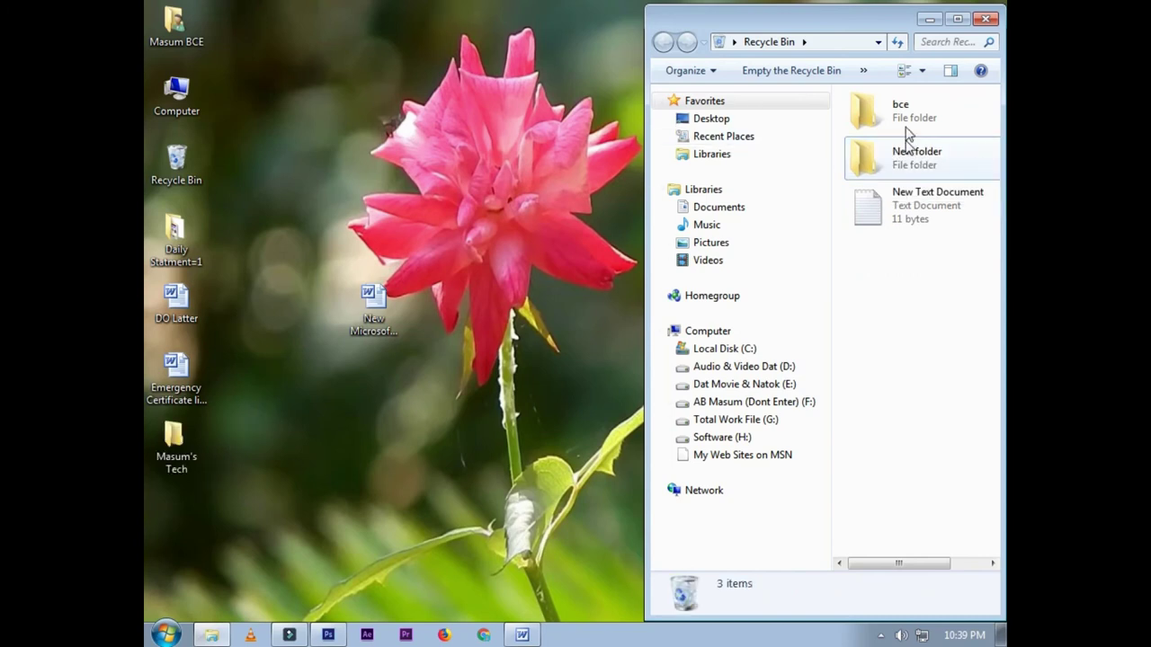
{"action": "left_click", "coordinate": [916, 154]}
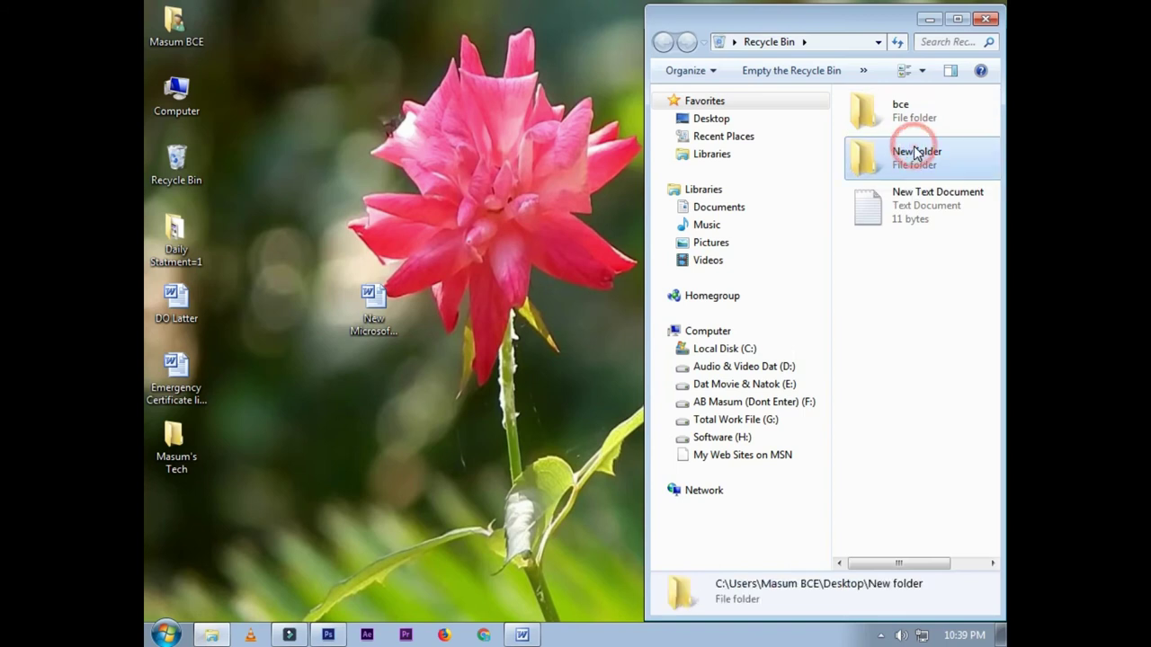
{"action": "right_click", "coordinate": [914, 149]}
{"action": "left_click", "coordinate": [905, 288]}
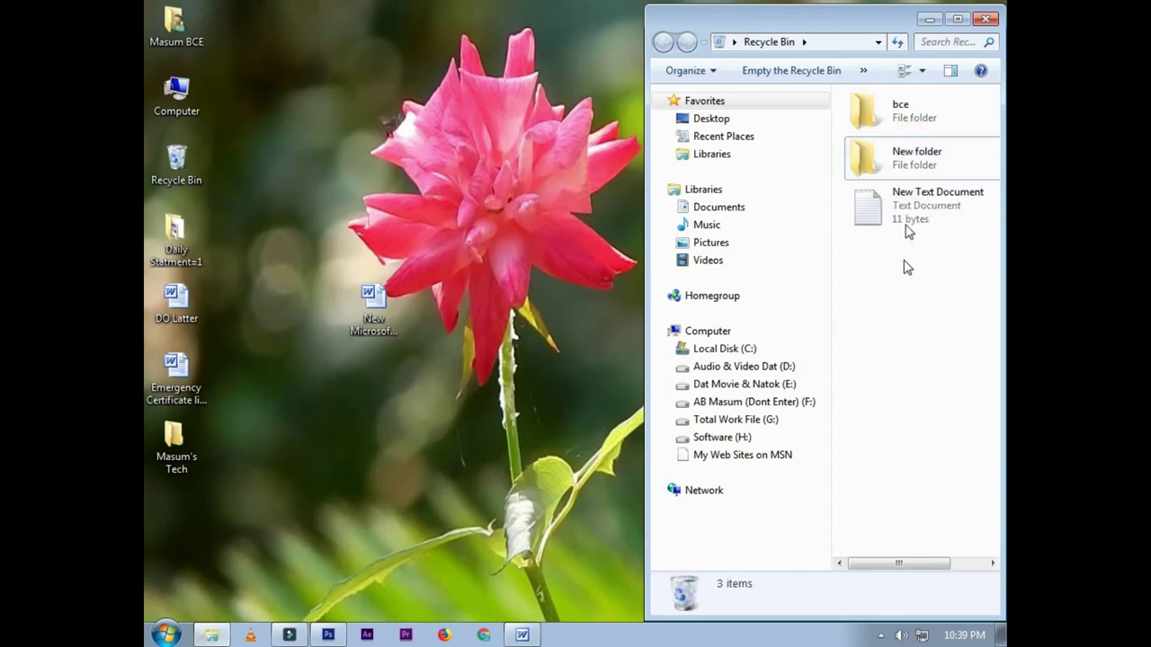
{"action": "right_click", "coordinate": [906, 163]}
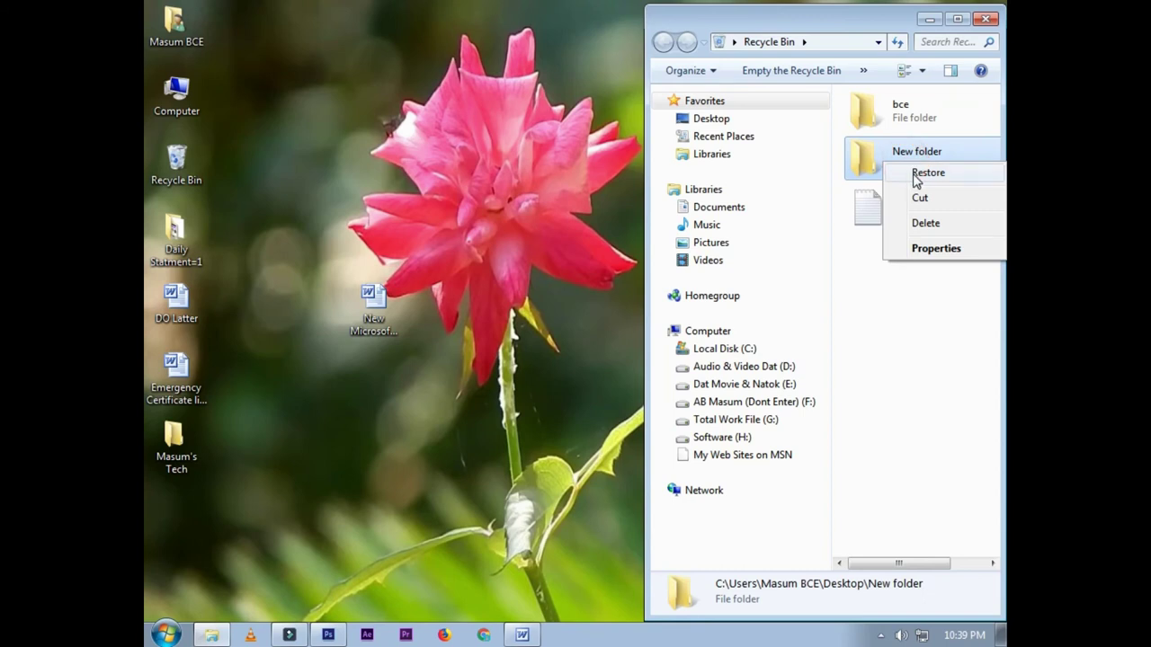
{"action": "left_click", "coordinate": [905, 325]}
Step: Review New folder and New Text Document options without restoring, then close the Recycle Bin
{"action": "right_click", "coordinate": [883, 154]}
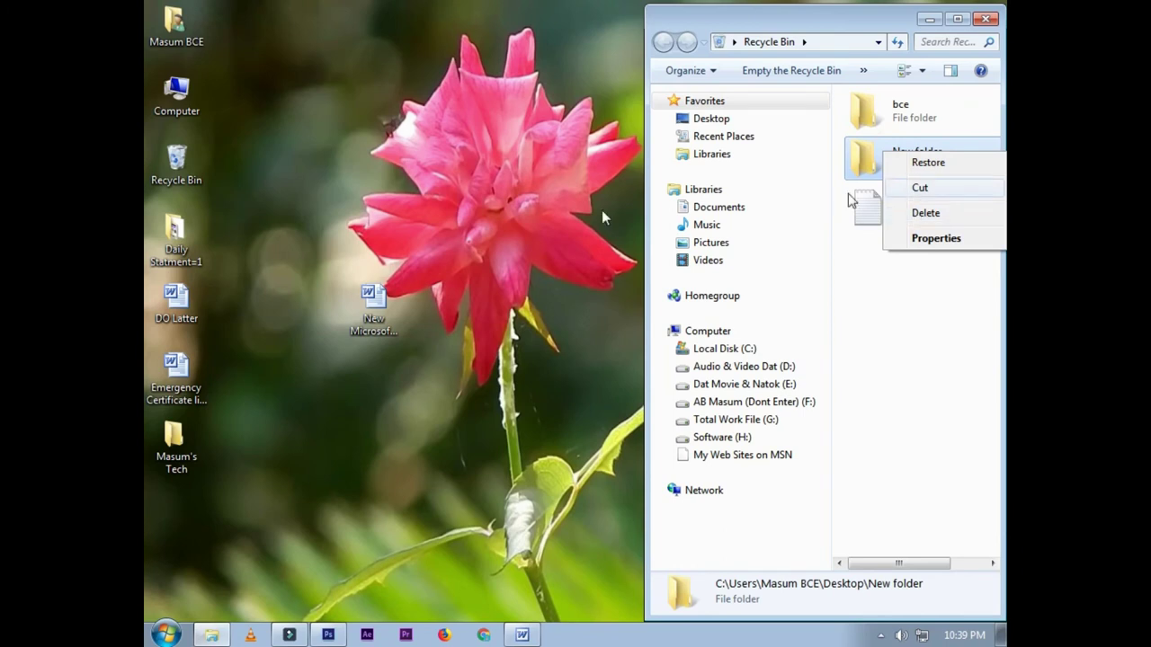
{"action": "left_click", "coordinate": [913, 162]}
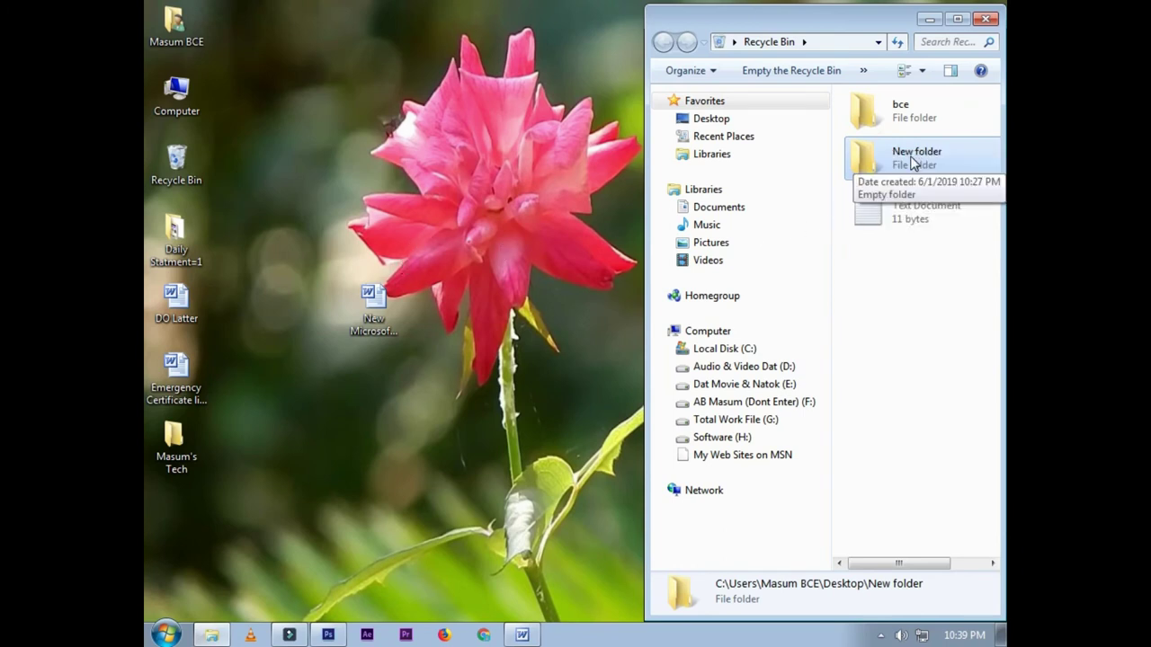
{"action": "right_click", "coordinate": [885, 156]}
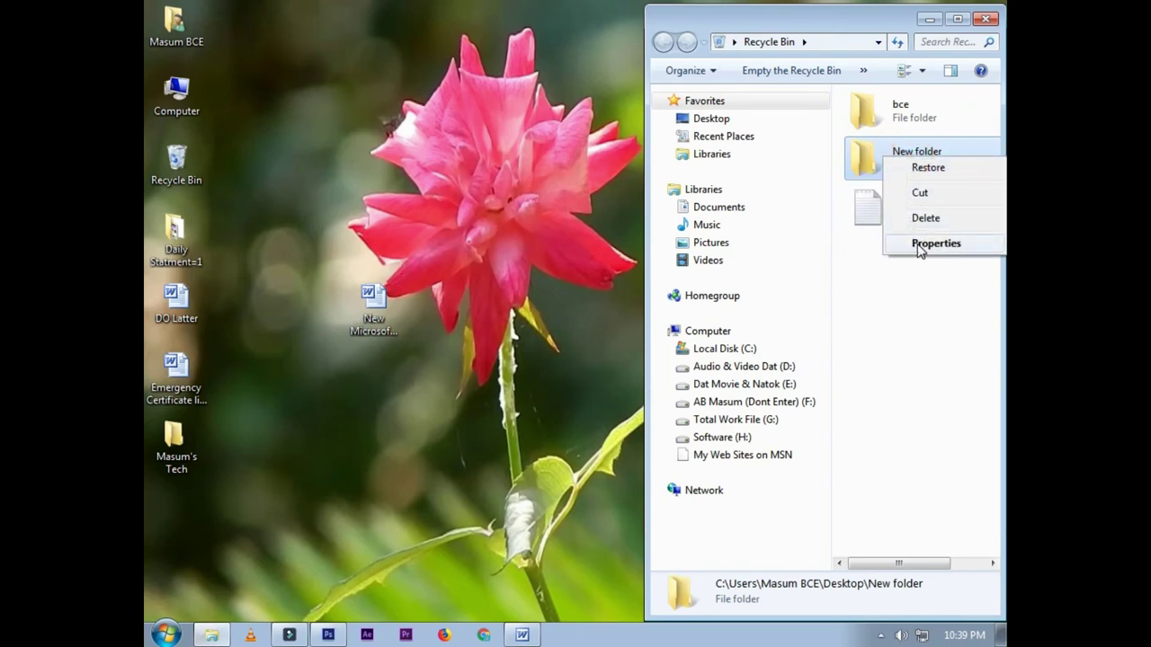
{"action": "left_click", "coordinate": [899, 276]}
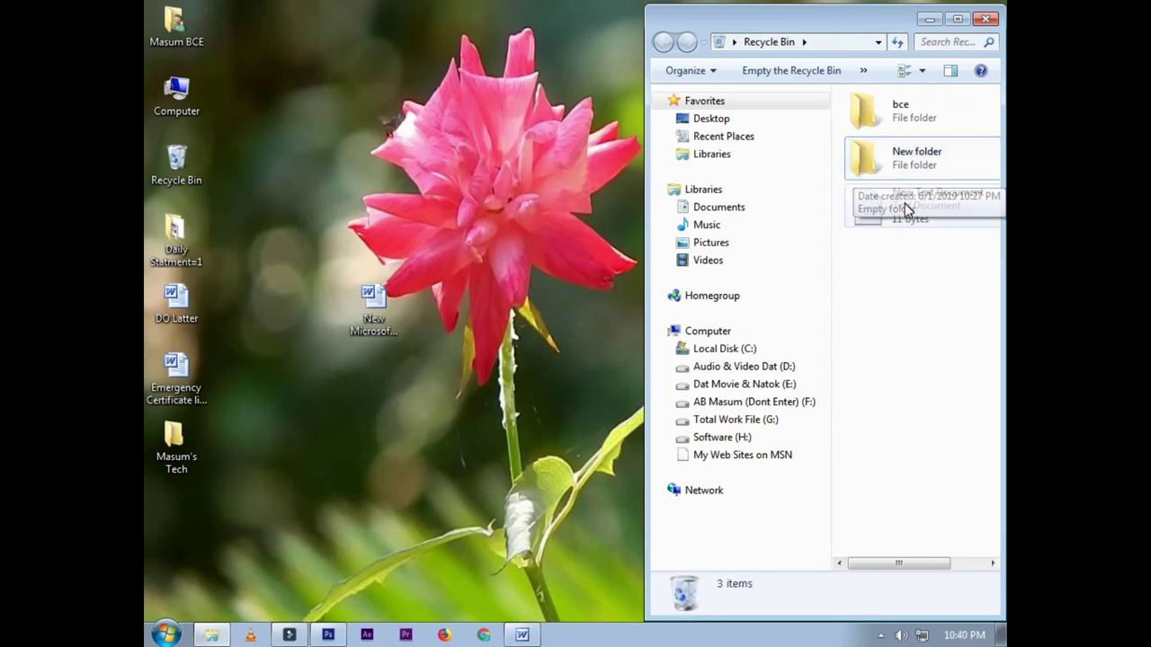
{"action": "left_click", "coordinate": [906, 203]}
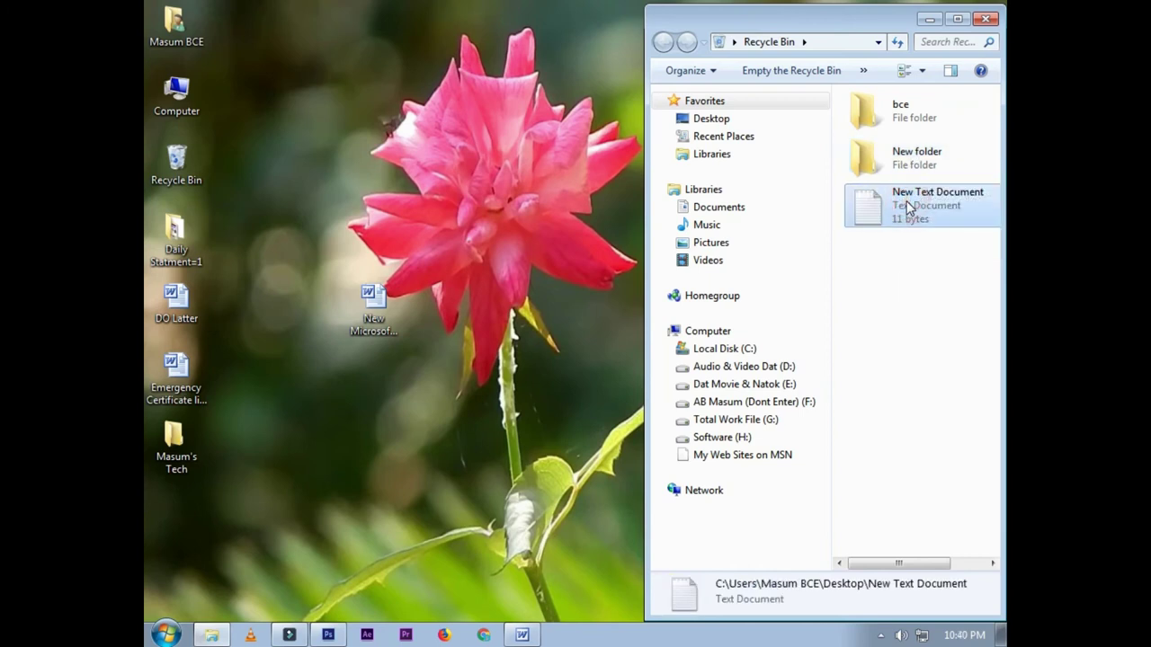
{"action": "left_click", "coordinate": [904, 244]}
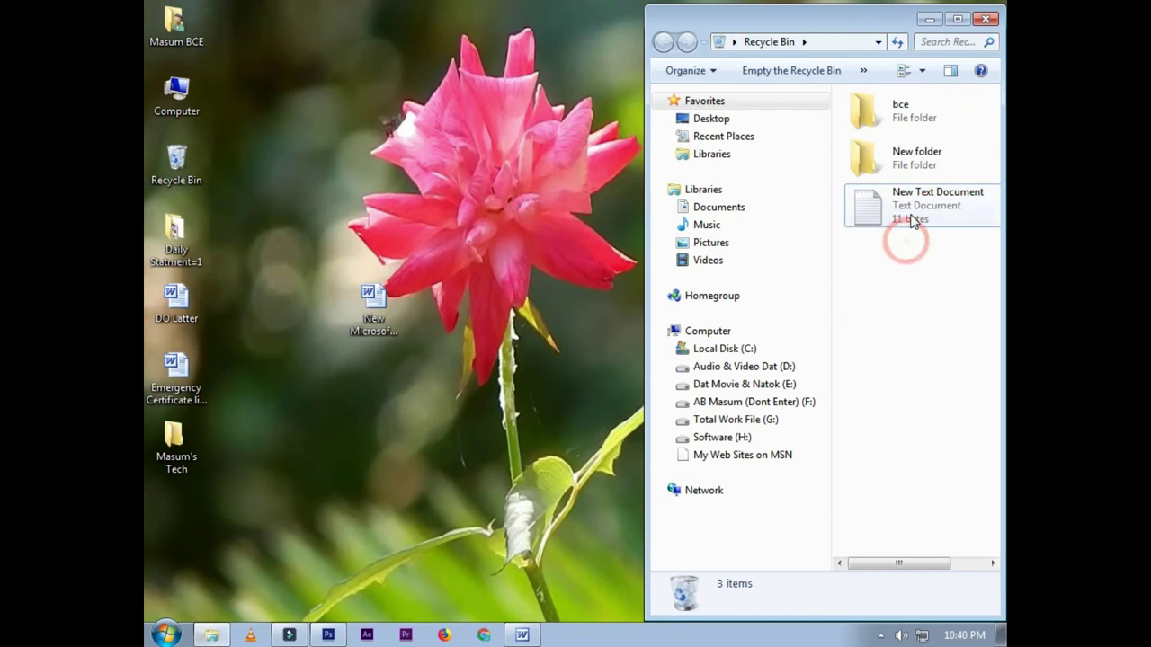
{"action": "right_click", "coordinate": [910, 203]}
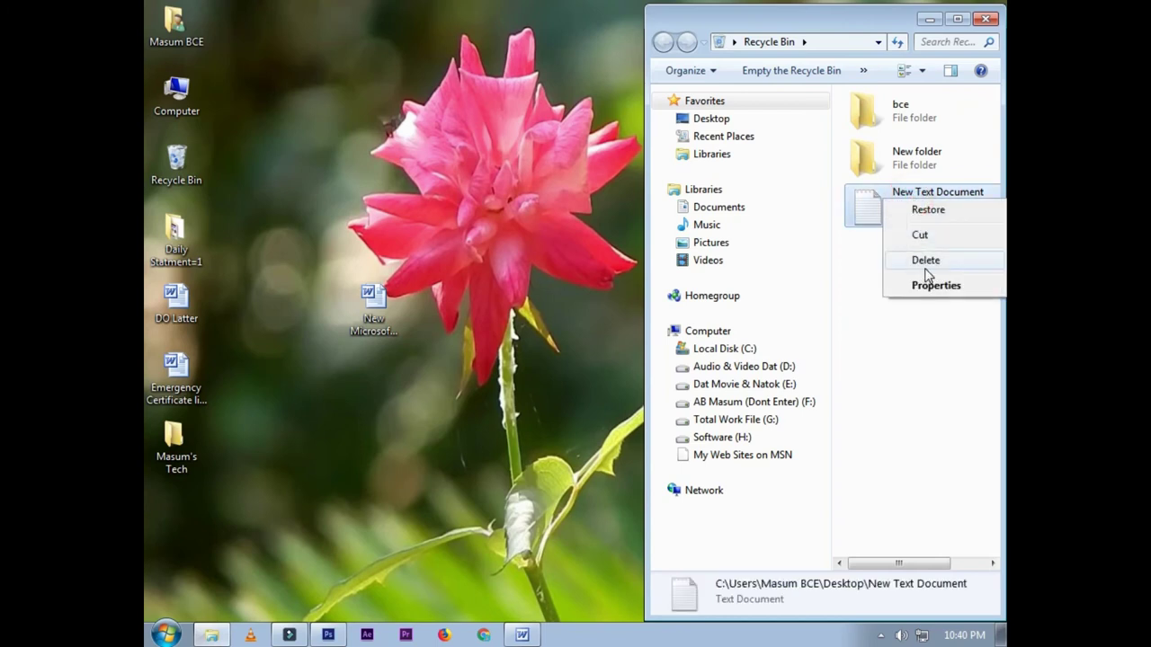
{"action": "left_click", "coordinate": [930, 320]}
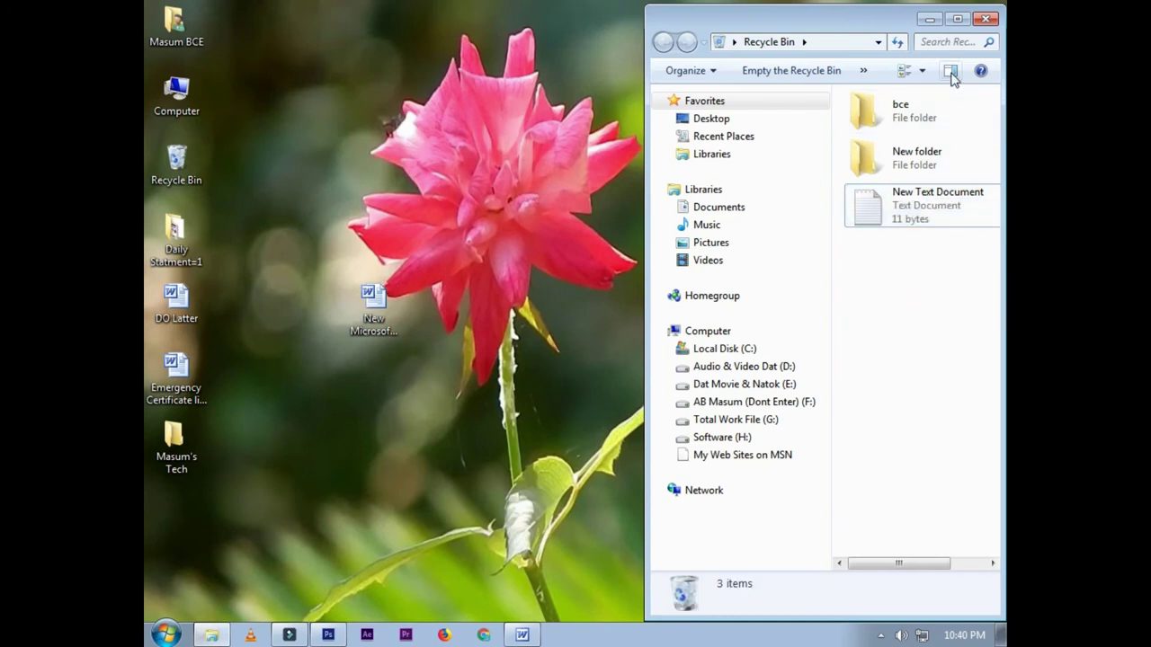
{"action": "left_click", "coordinate": [983, 20]}
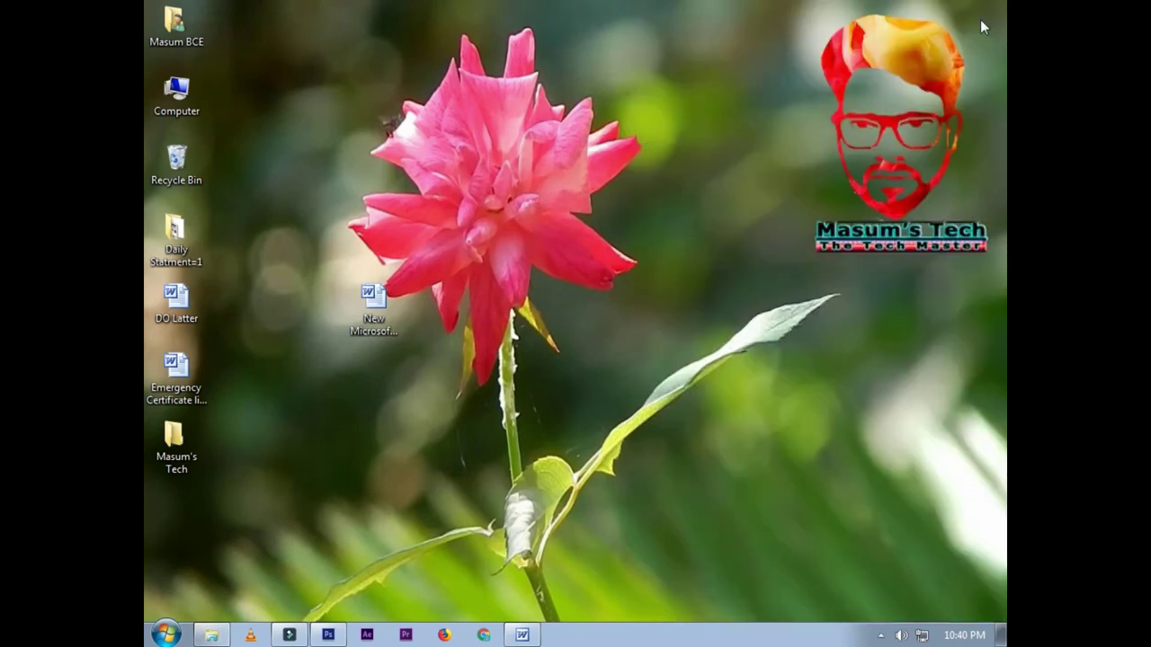
Step: Empty the Recycle Bin from its desktop icon, confirming permanent deletion of all 3 items
{"action": "right_click", "coordinate": [195, 166]}
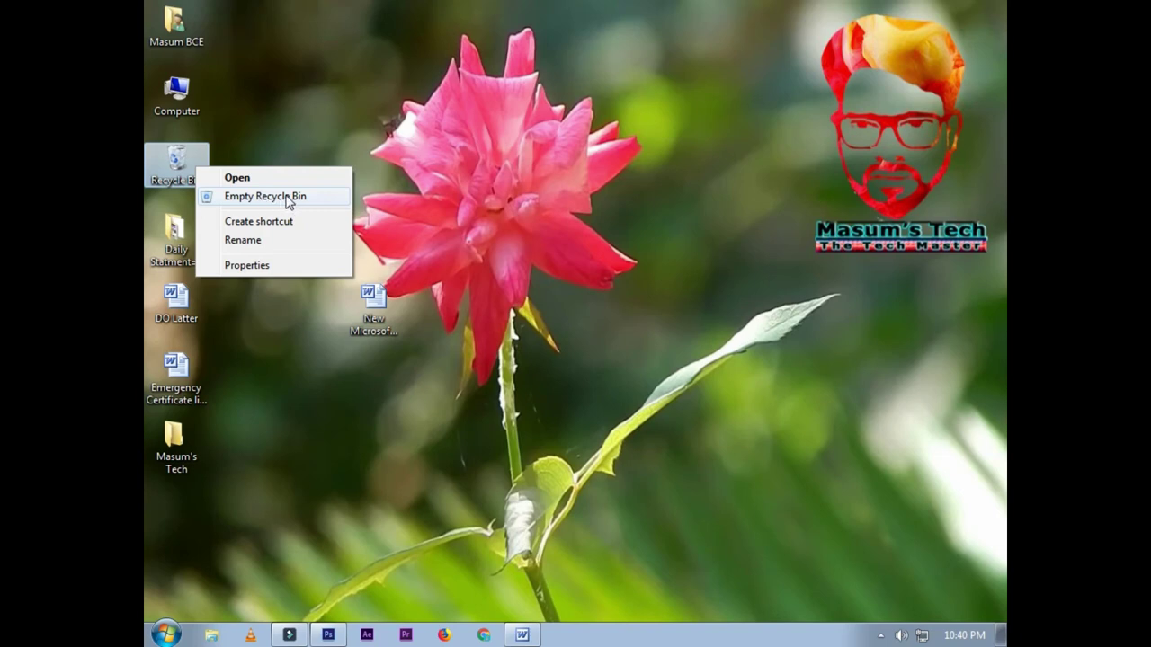
{"action": "left_click", "coordinate": [287, 199]}
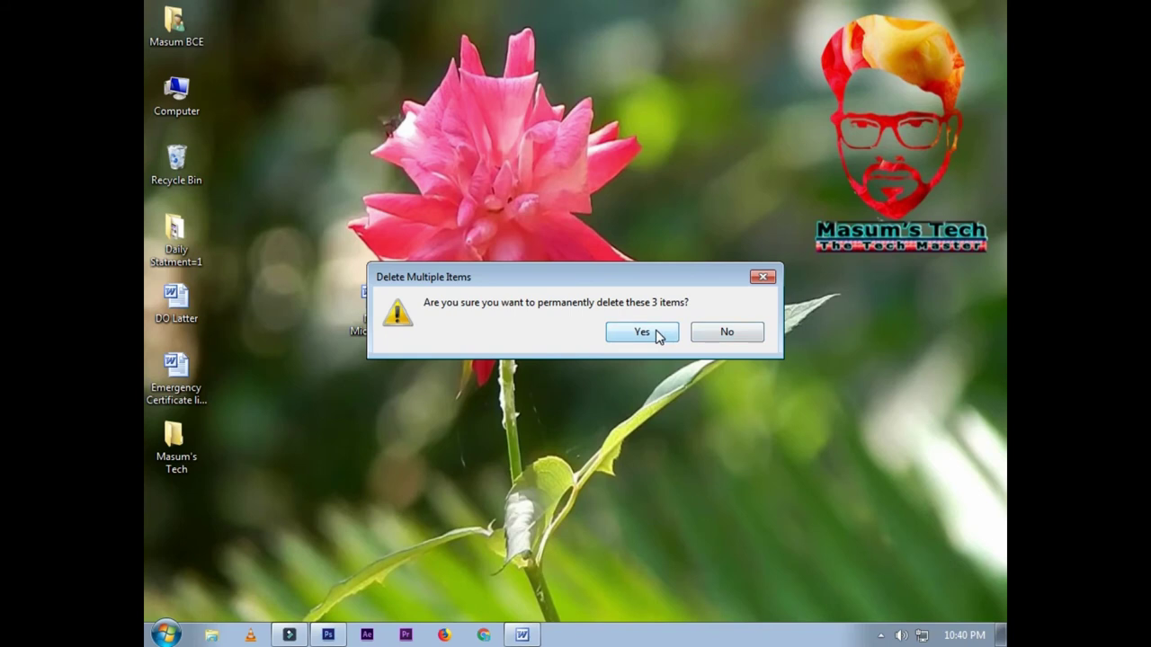
{"action": "left_click", "coordinate": [657, 335]}
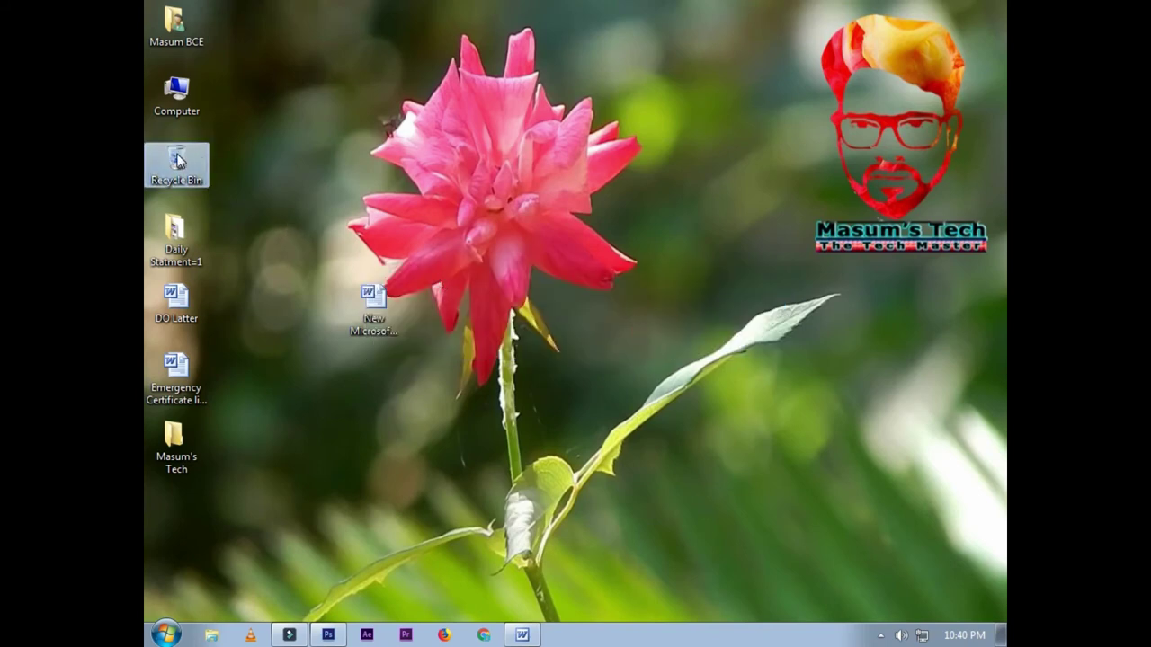
{"action": "left_click", "coordinate": [225, 224]}
{"action": "double_click", "coordinate": [180, 163]}
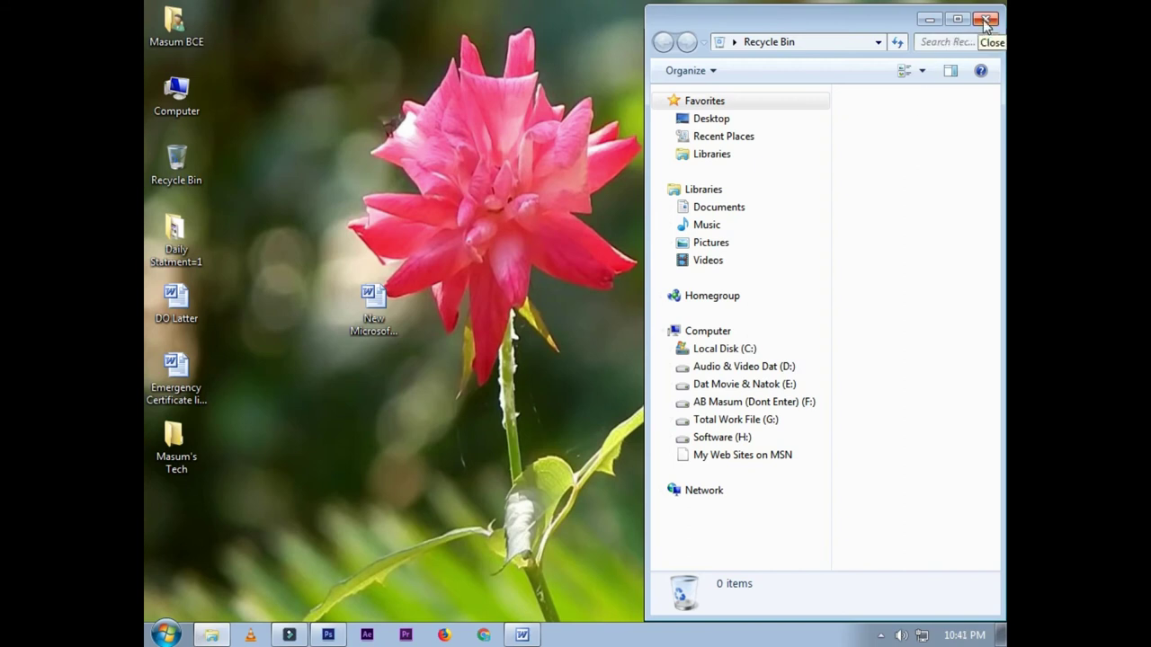
{"action": "left_click", "coordinate": [985, 20]}
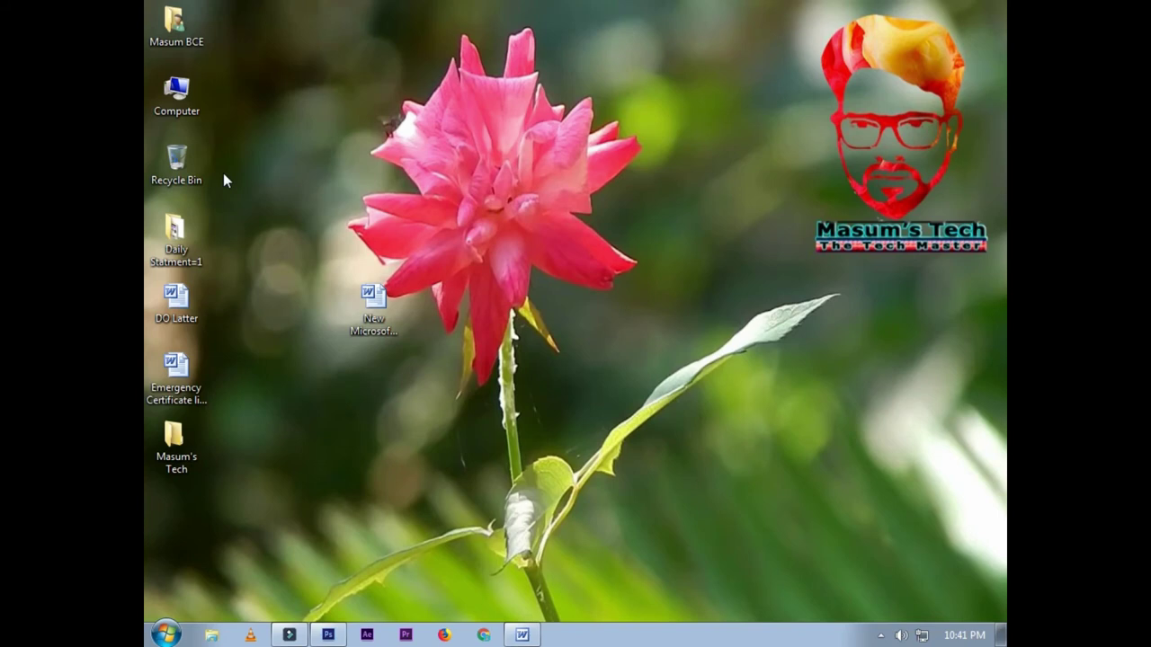
{"action": "right_click", "coordinate": [186, 227]}
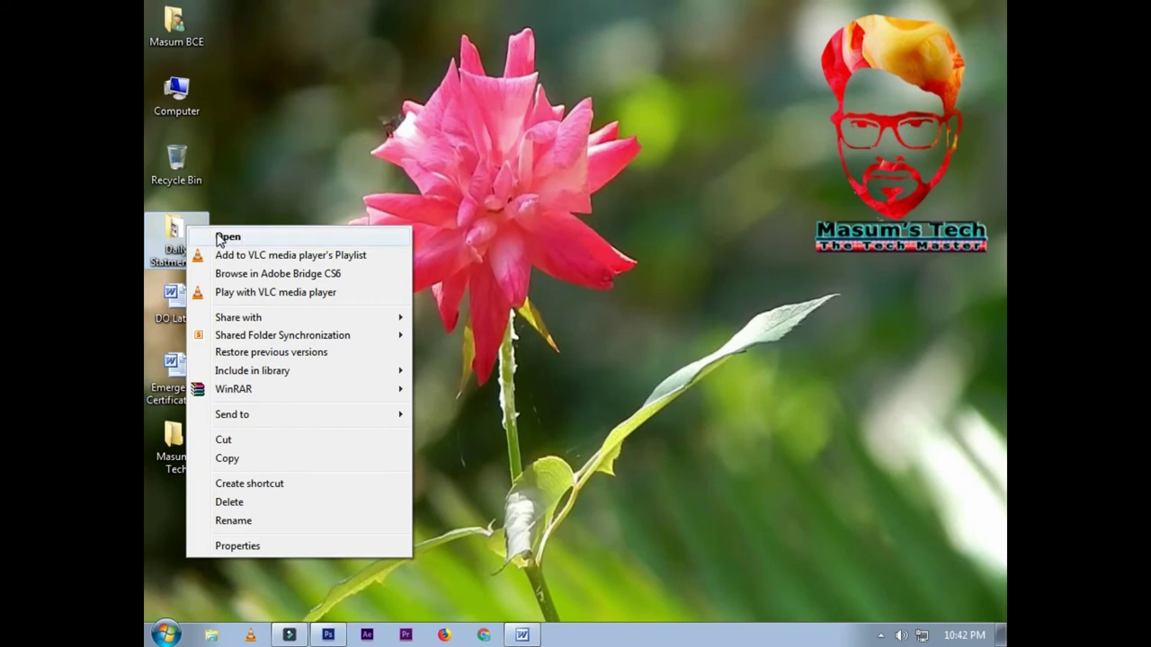
{"action": "left_click", "coordinate": [289, 415]}
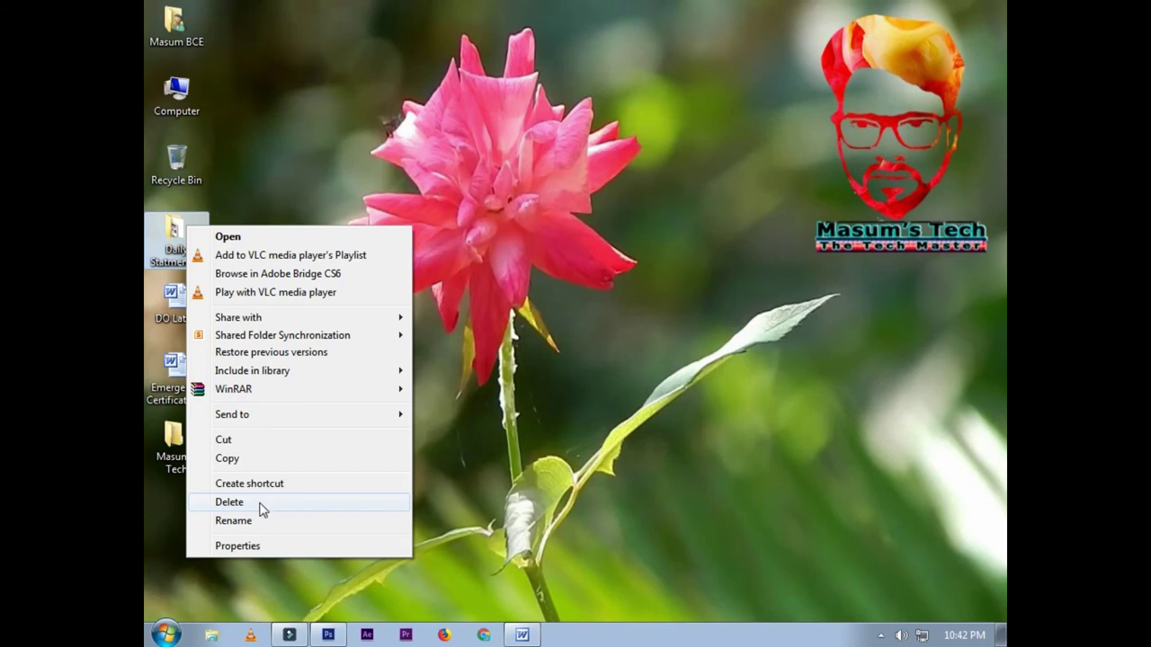
{"action": "left_click", "coordinate": [231, 503]}
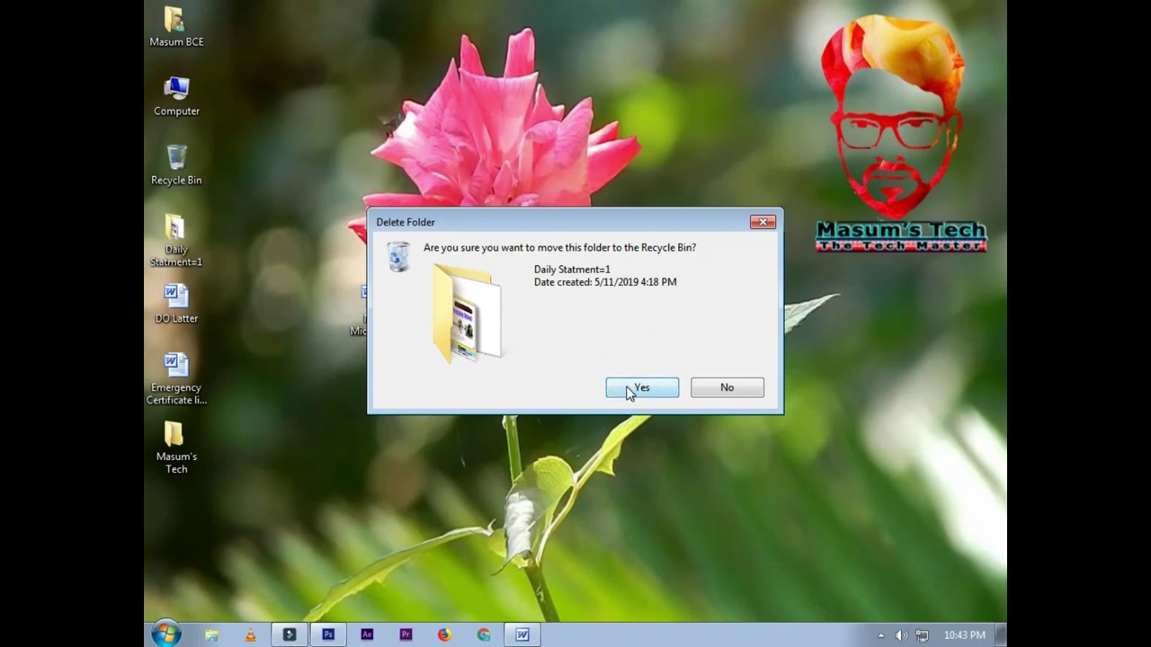
{"action": "left_click", "coordinate": [719, 391]}
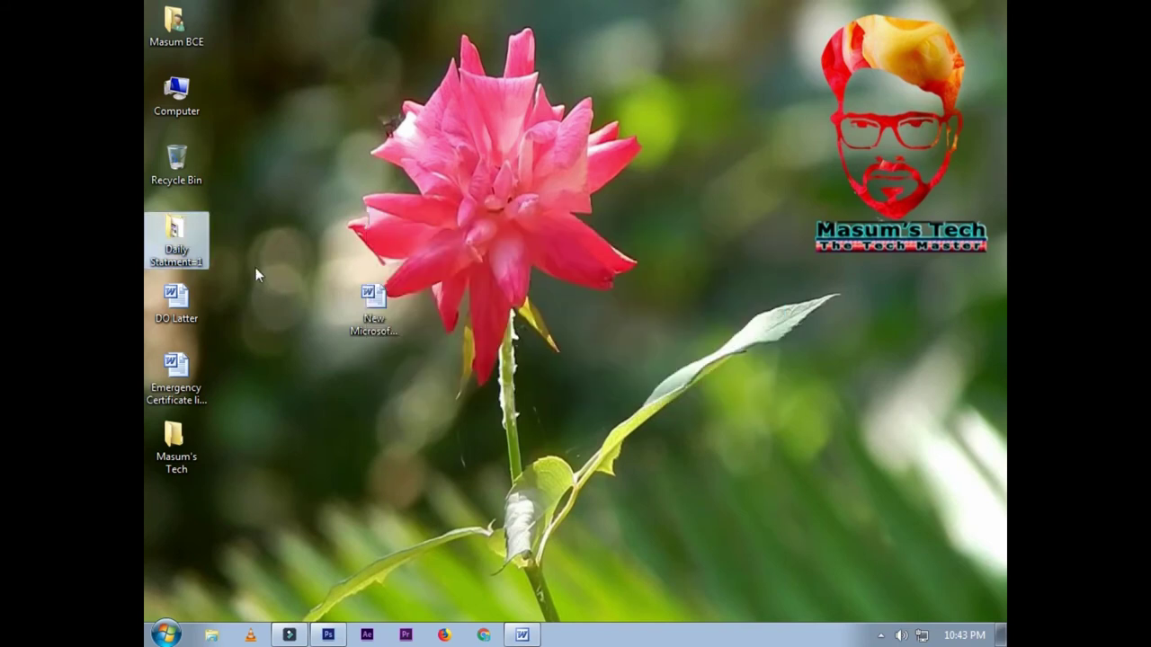
Step: Rename the Daily Statment=1 folder to Daily Statment=2
{"action": "right_click", "coordinate": [194, 240]}
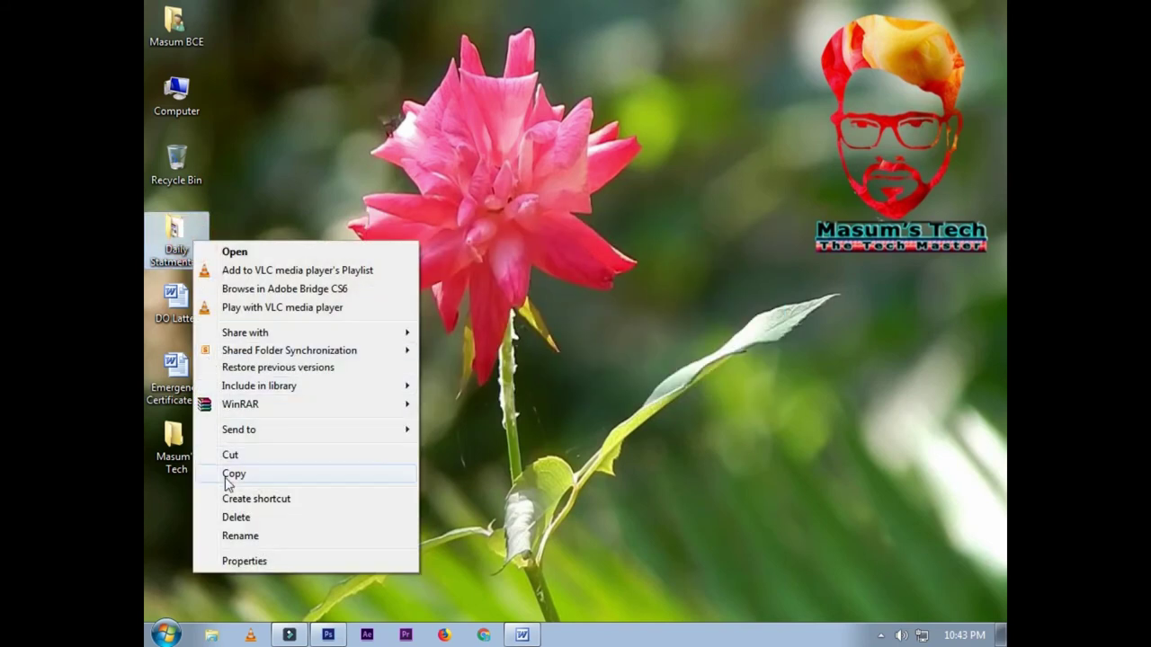
{"action": "left_click", "coordinate": [241, 536]}
{"action": "left_click", "coordinate": [183, 258]}
{"action": "left_click", "coordinate": [201, 261]}
{"action": "key", "text": "BackSpace"}
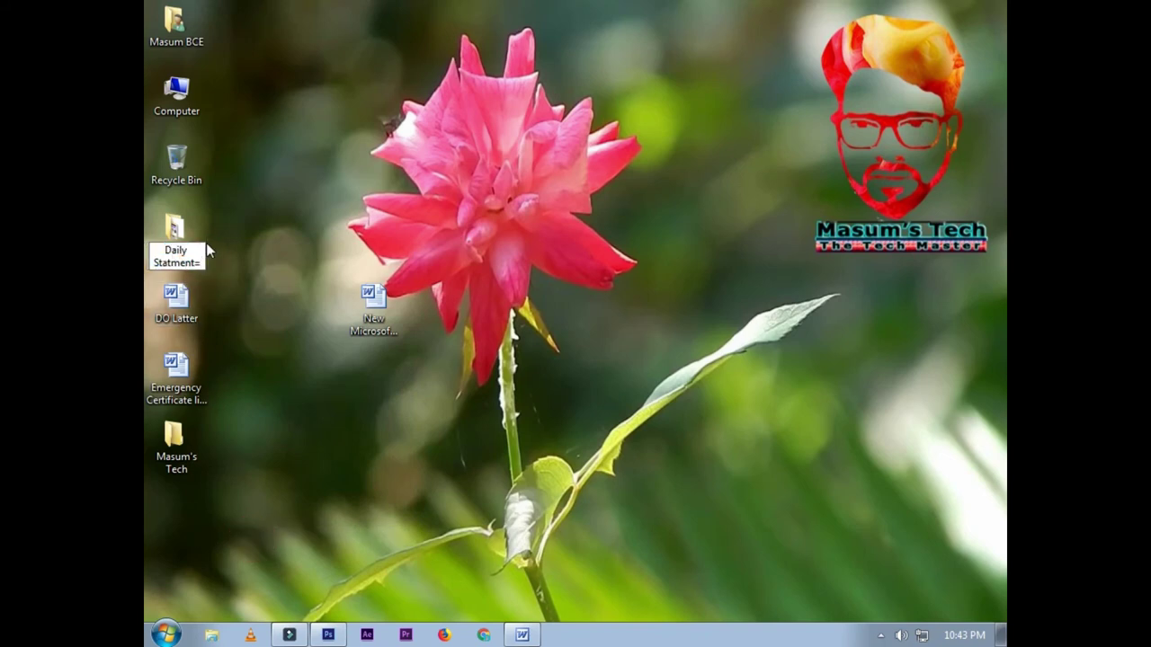
{"action": "type", "text": "2"}
{"action": "key", "text": "Return"}
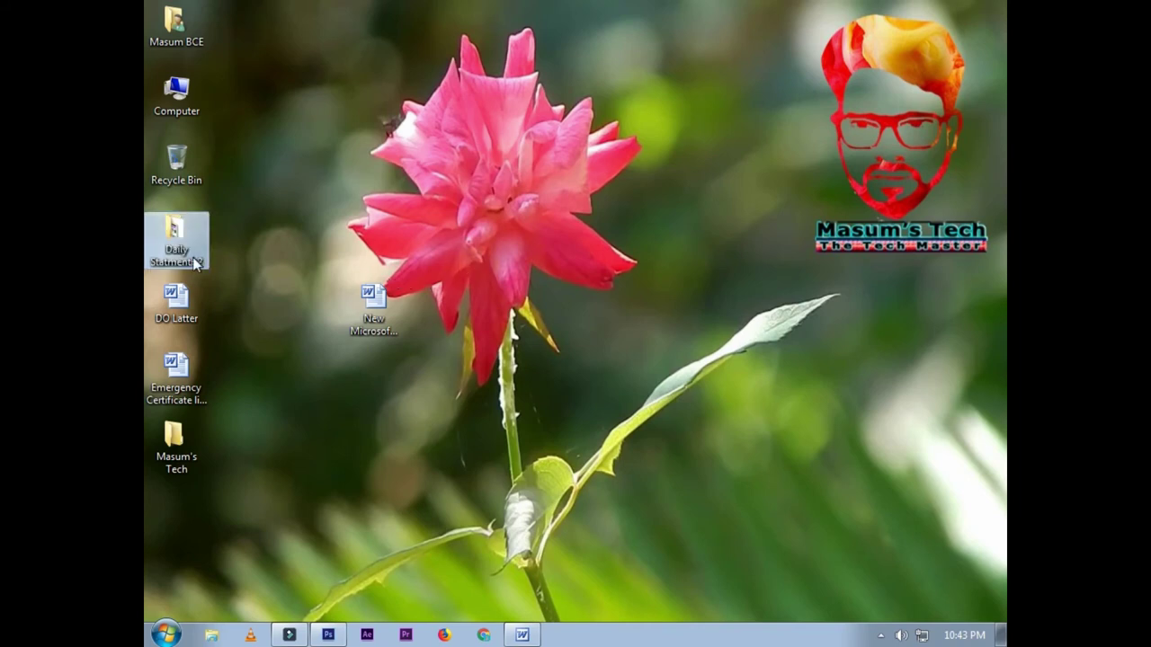
{"action": "left_click", "coordinate": [213, 297]}
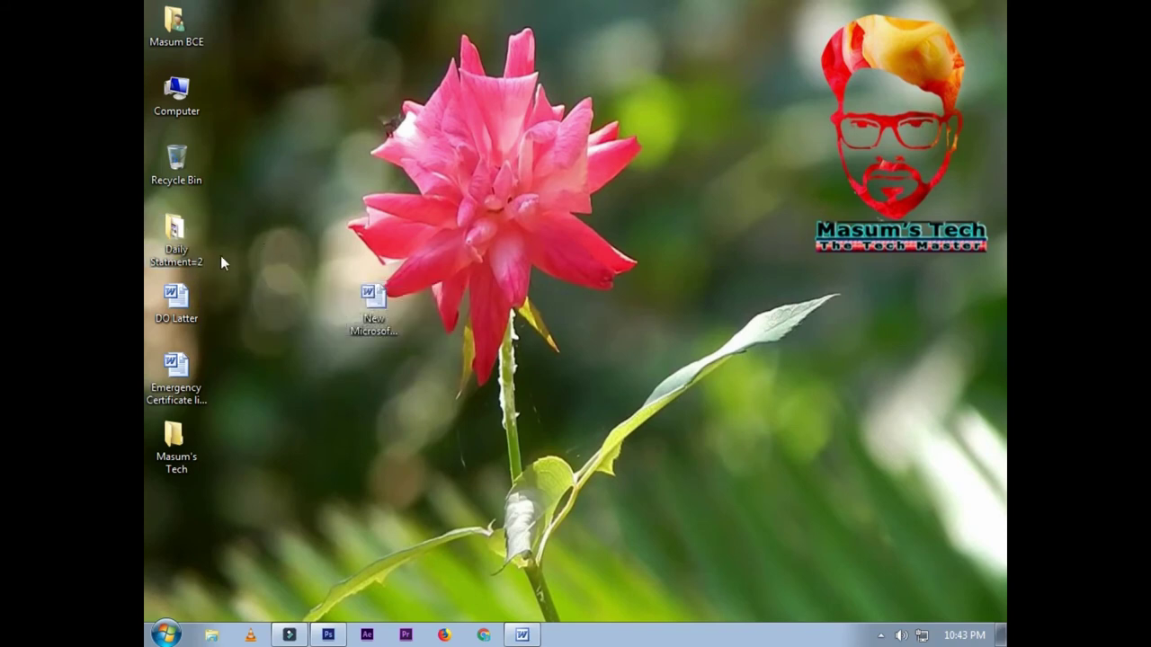
Step: Rename the Daily Statment=2 folder to 123
{"action": "left_click", "coordinate": [304, 261]}
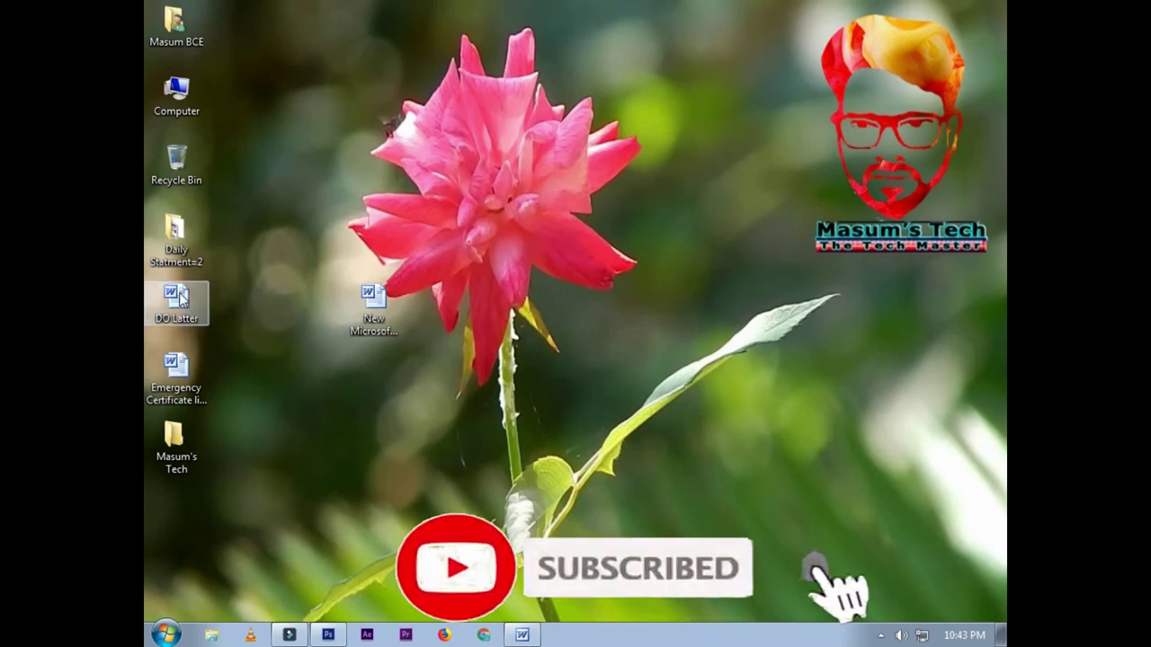
{"action": "right_click", "coordinate": [180, 299]}
{"action": "right_click", "coordinate": [178, 246]}
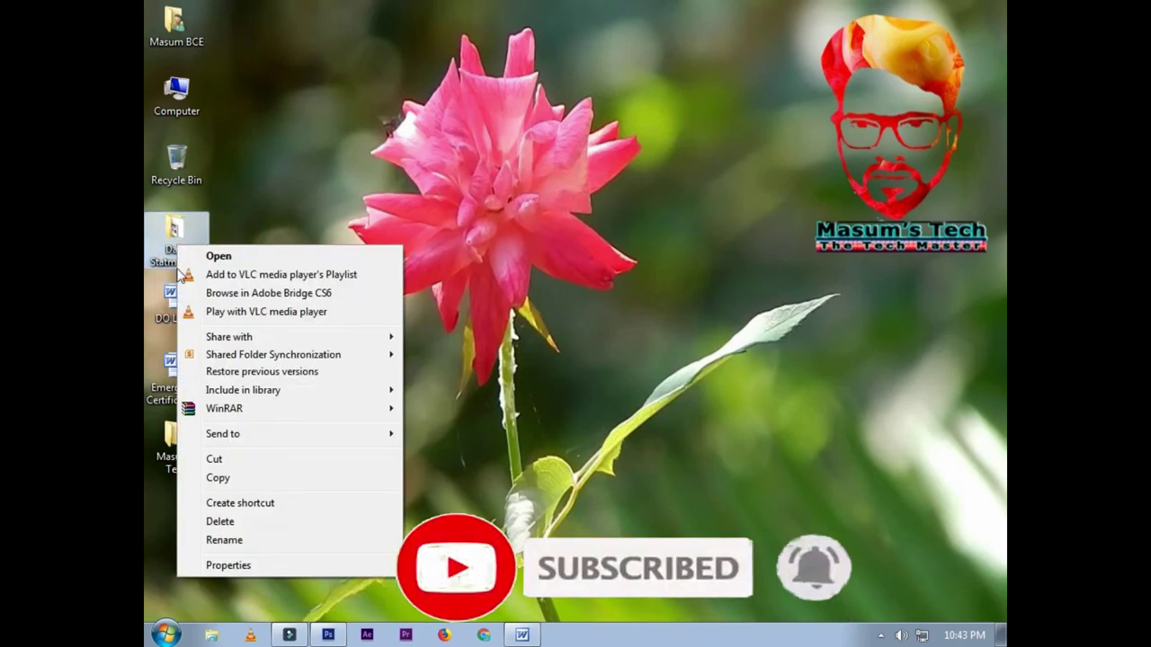
{"action": "left_click", "coordinate": [248, 540]}
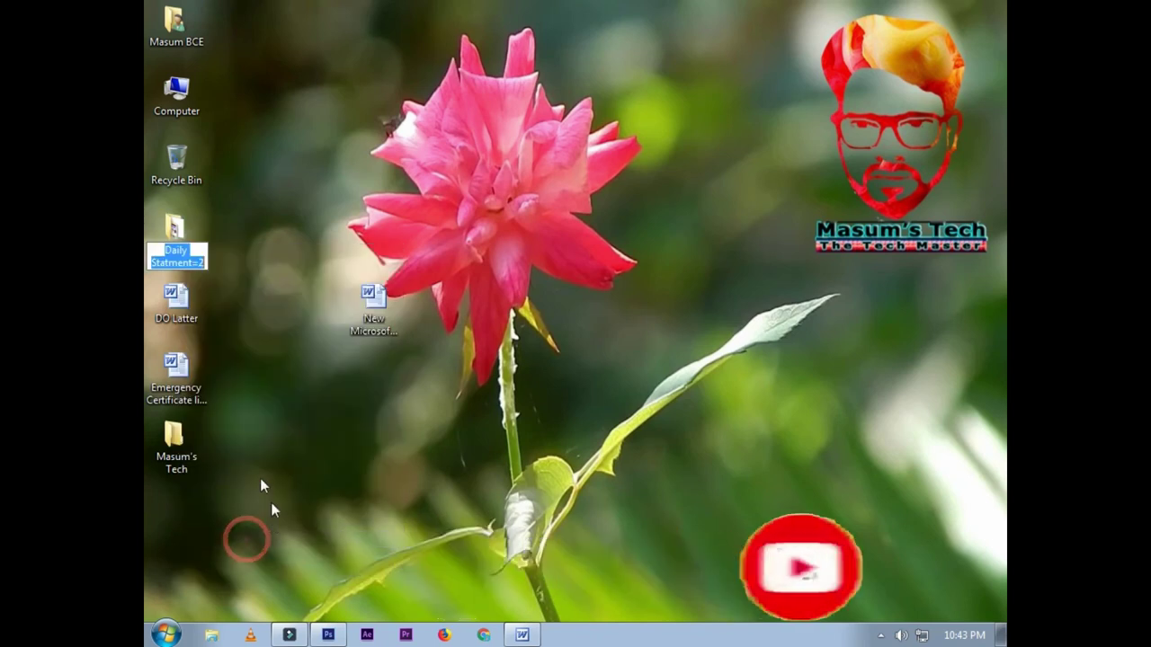
{"action": "type", "text": "1"}
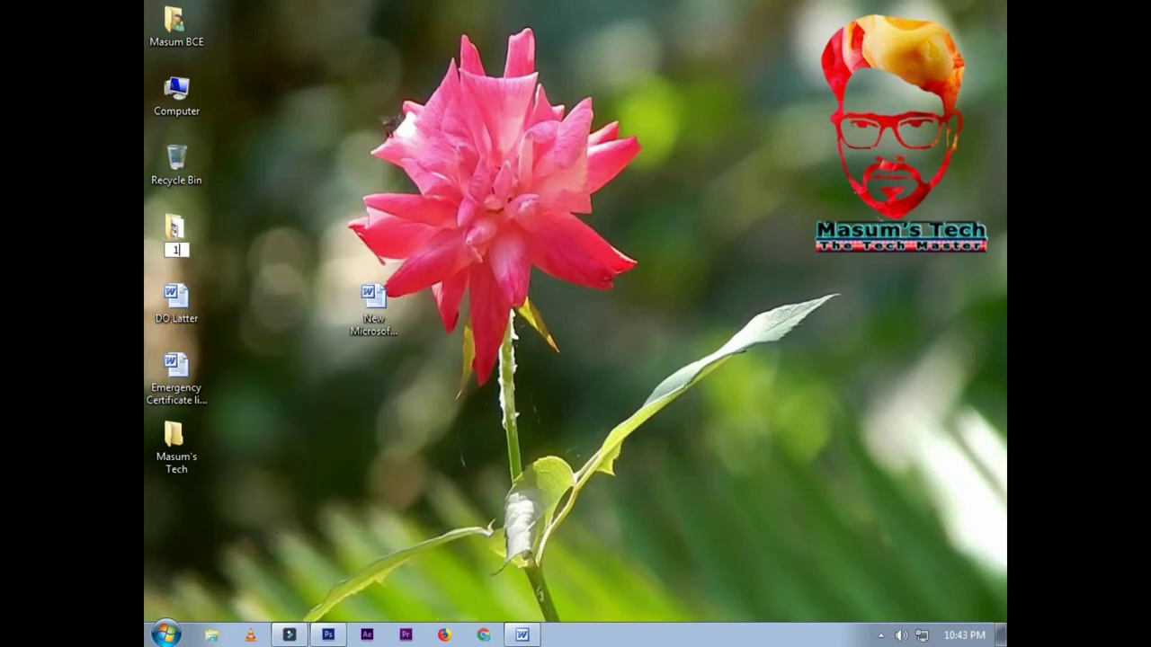
{"action": "type", "text": "23"}
{"action": "key", "text": "Return"}
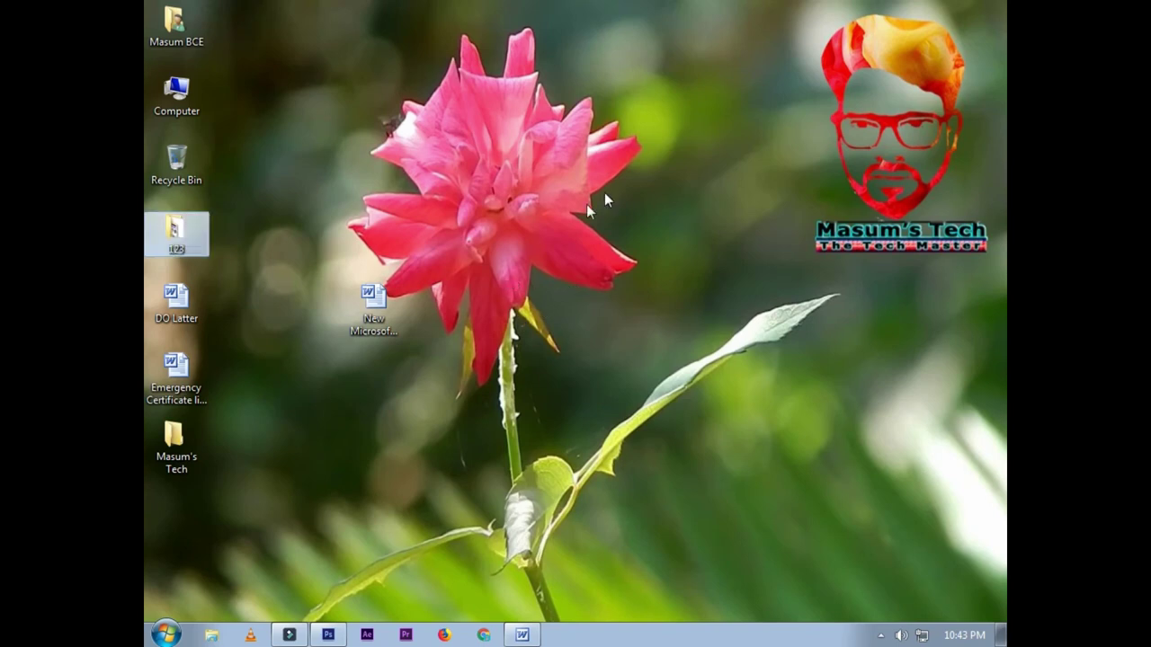
{"action": "left_click", "coordinate": [604, 192]}
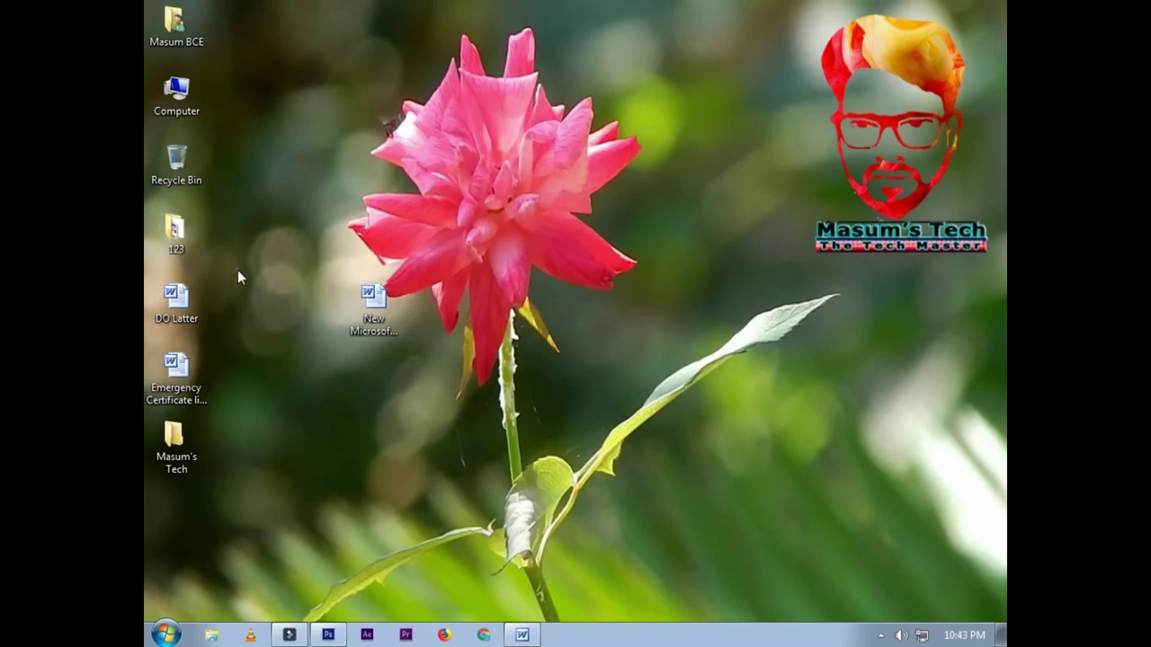
Step: Review the 123 folder's Properties (24.2 MB, 41 files, 6 folders) and cancel without changes
{"action": "right_click", "coordinate": [175, 236]}
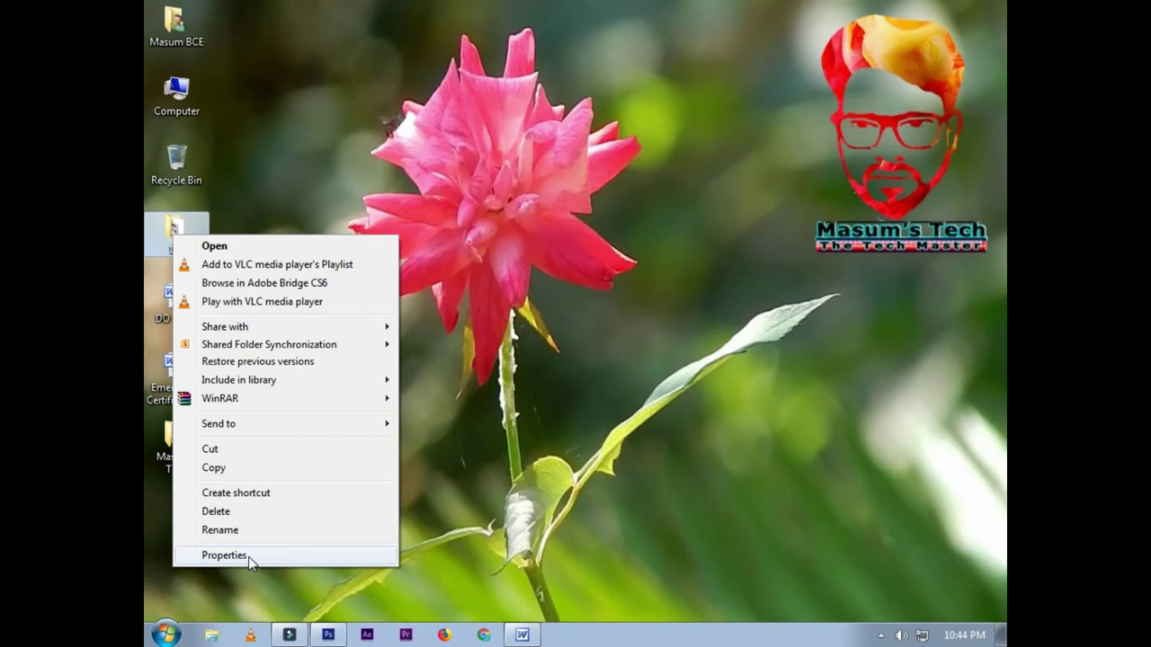
{"action": "left_click", "coordinate": [249, 557]}
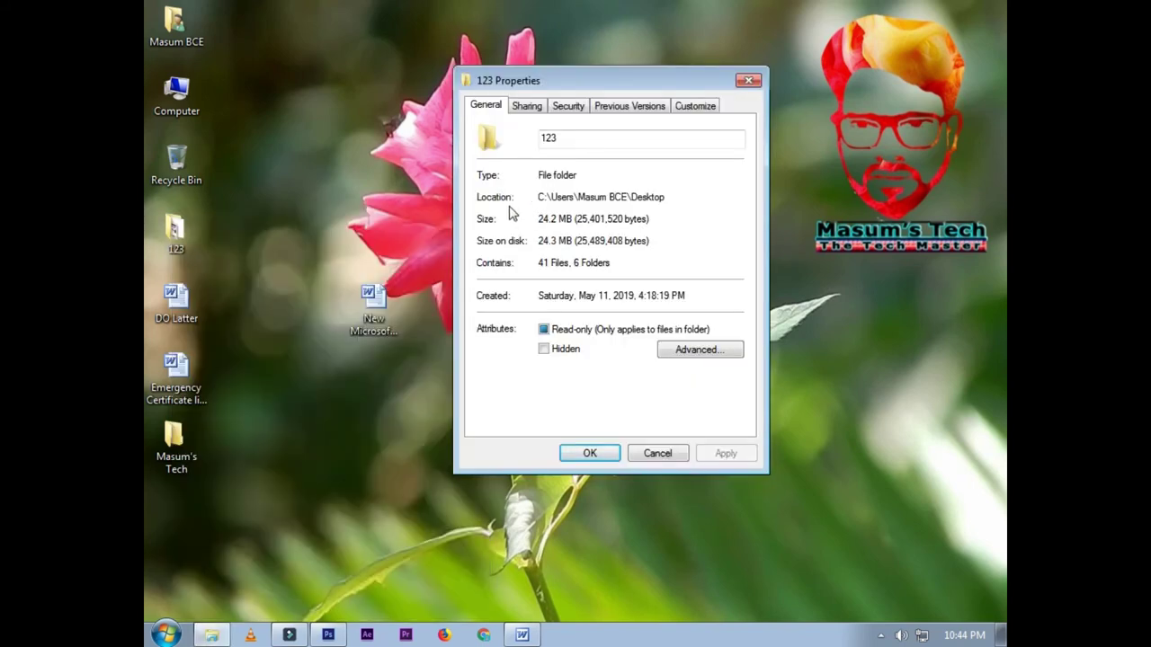
{"action": "left_click_drag", "start_coordinate": [572, 197], "coordinate": [538, 197]}
{"action": "left_click_drag", "start_coordinate": [665, 197], "coordinate": [638, 197]}
{"action": "left_click", "coordinate": [654, 454]}
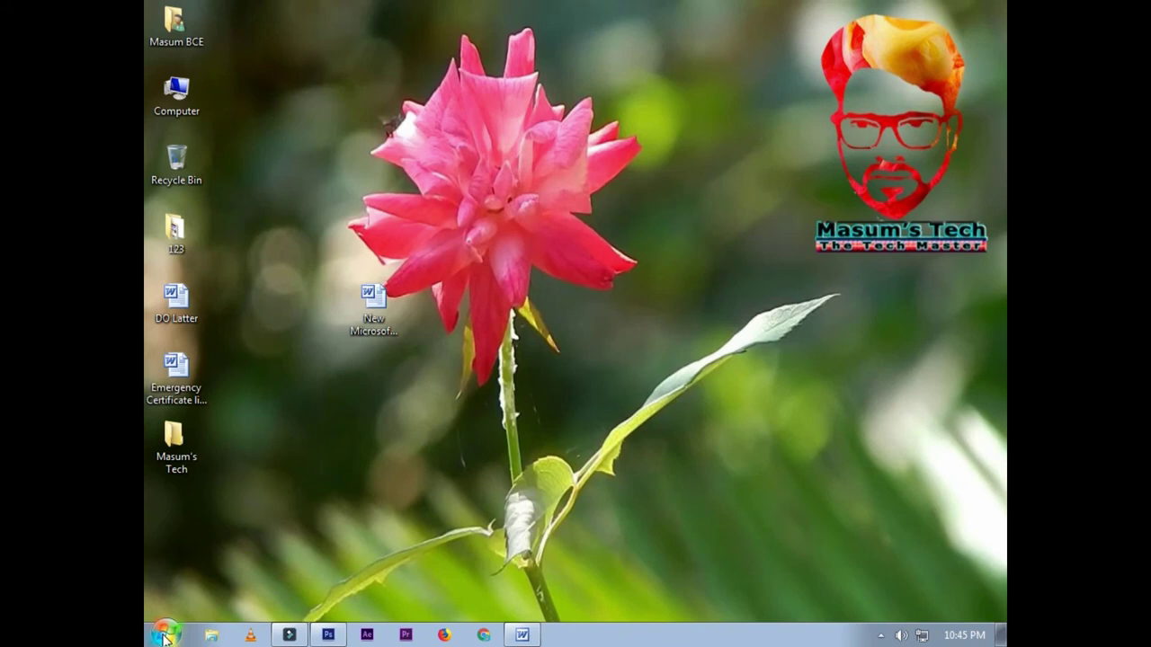
Step: Expand the TypingMaster folder under All Programs, then search 'typ' to list TypingMaster Pro
{"action": "left_click", "coordinate": [165, 637]}
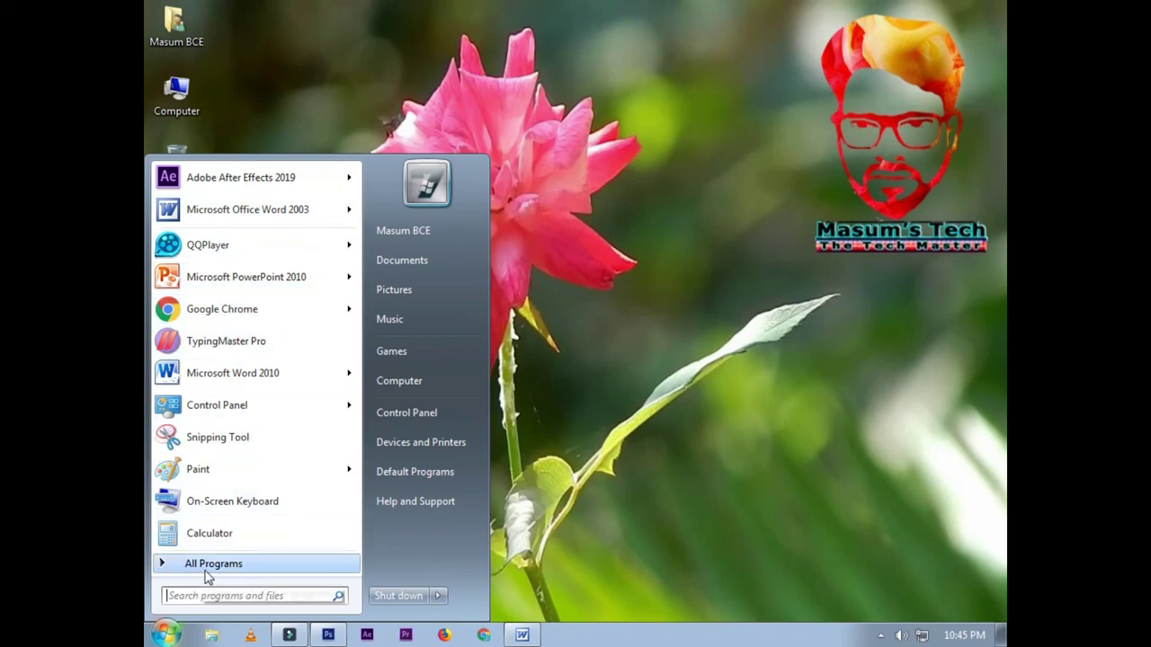
{"action": "left_click", "coordinate": [216, 564]}
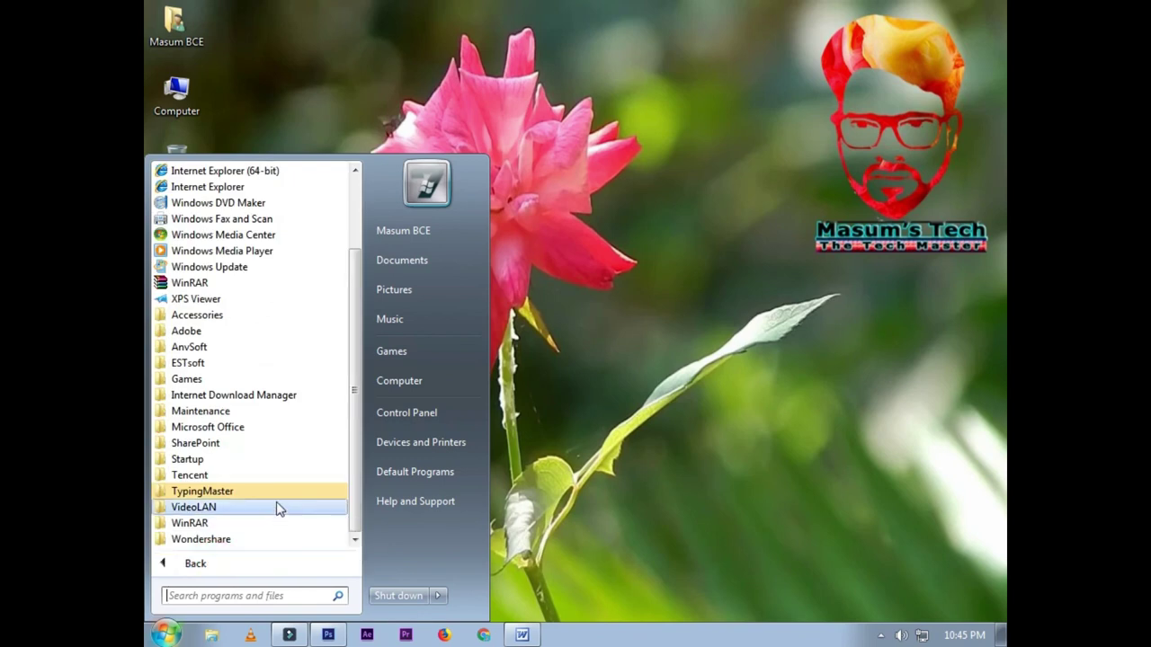
{"action": "left_click_drag", "start_coordinate": [352, 301], "coordinate": [353, 353]}
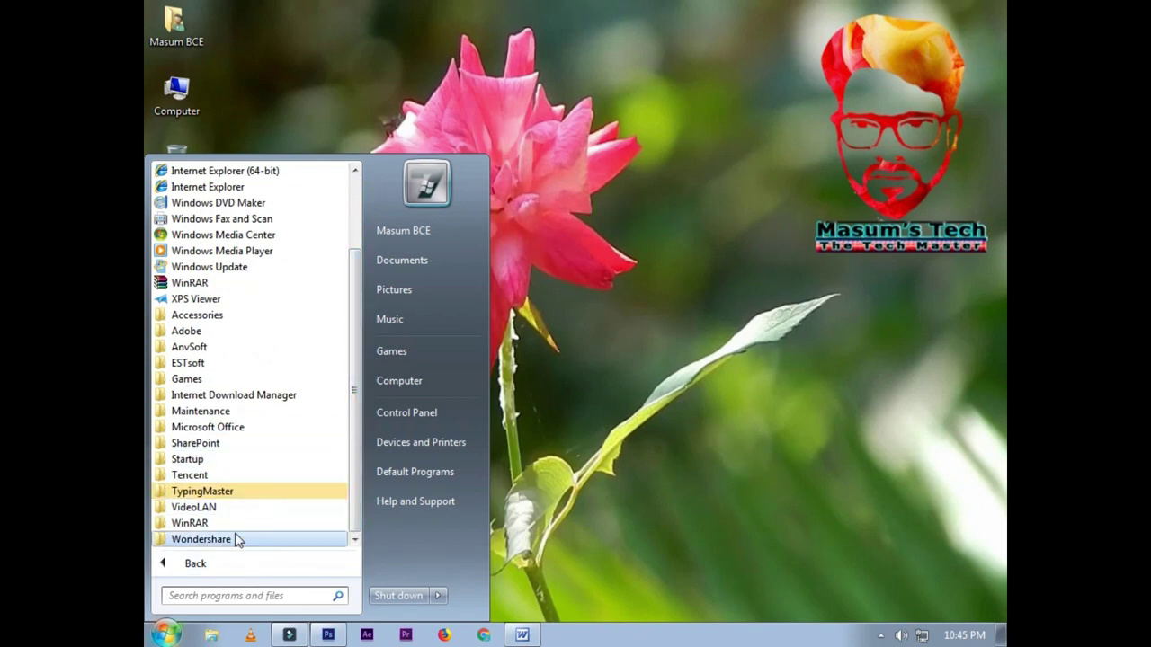
{"action": "left_click", "coordinate": [196, 493]}
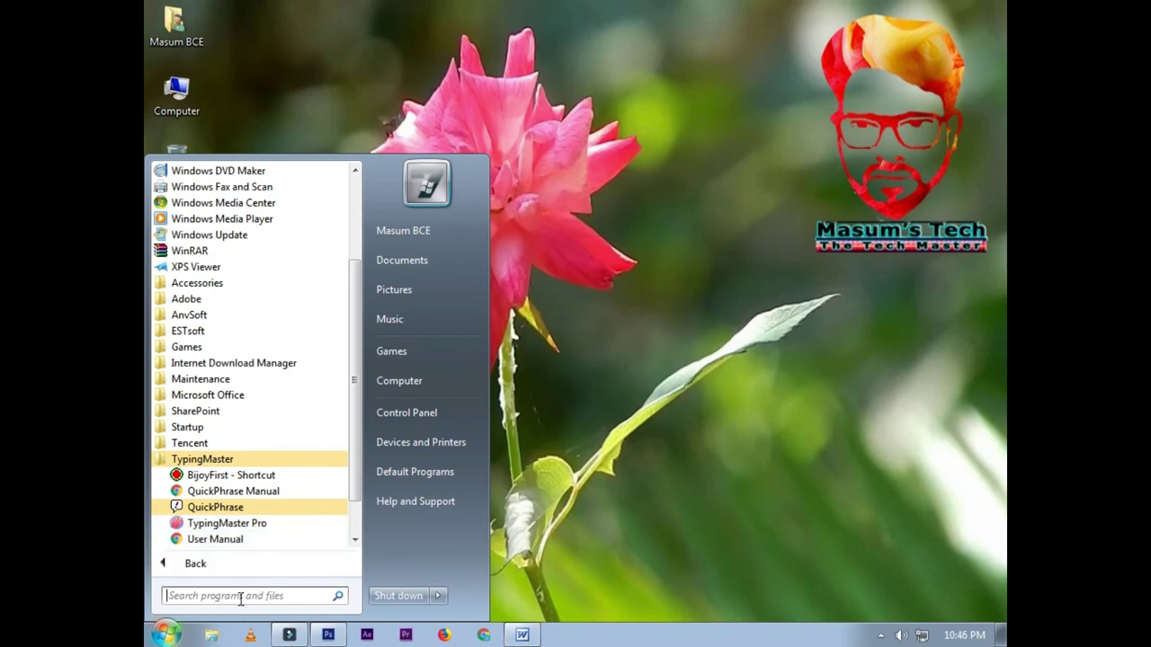
{"action": "left_click", "coordinate": [241, 597]}
{"action": "type", "text": "typ"}
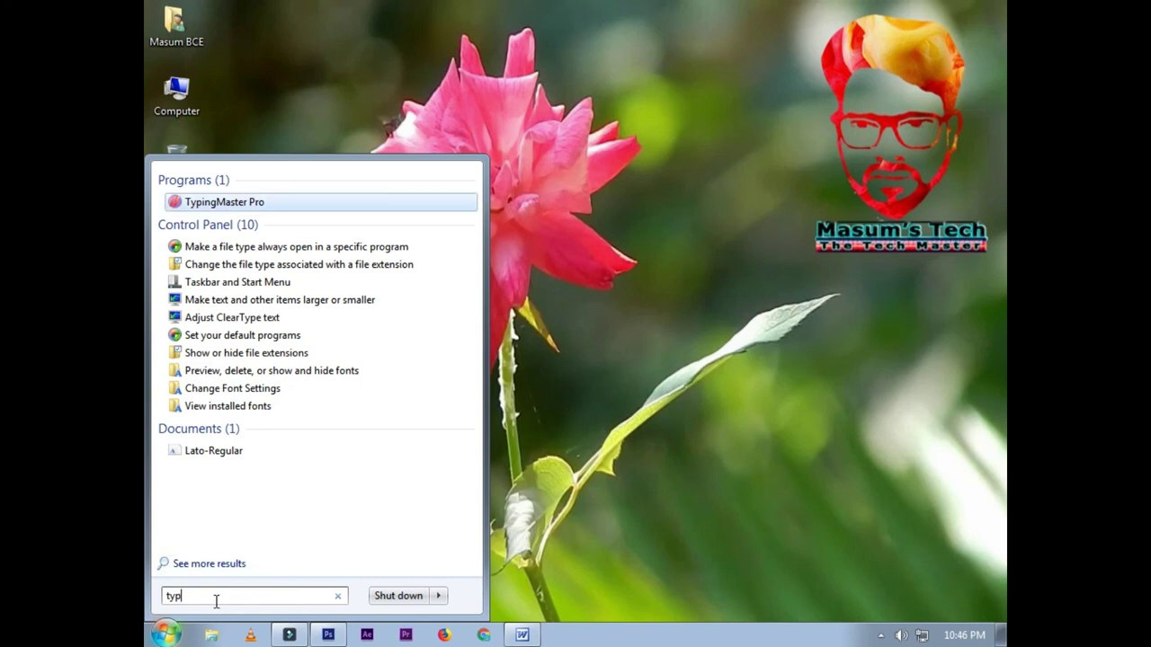
Step: Replace the Start menu search with 'compu' so Computer appears among the matching programs
{"action": "key", "text": "BackSpace"}
{"action": "key", "text": "BackSpace"}
{"action": "key", "text": "BackSpace"}
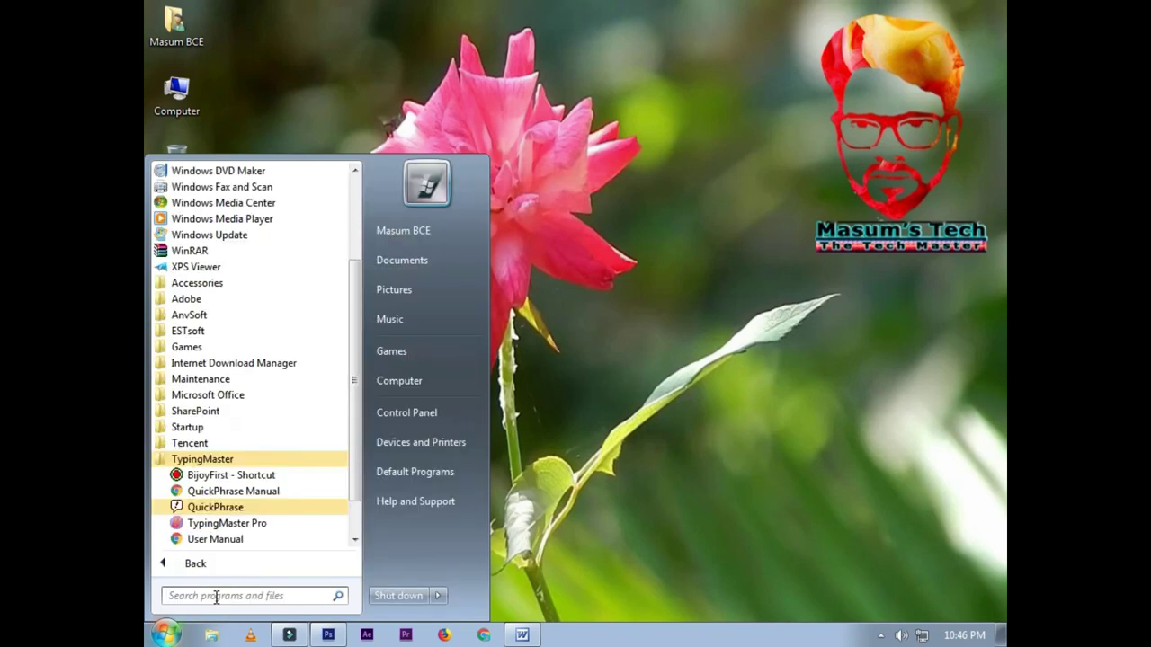
{"action": "type", "text": "com"}
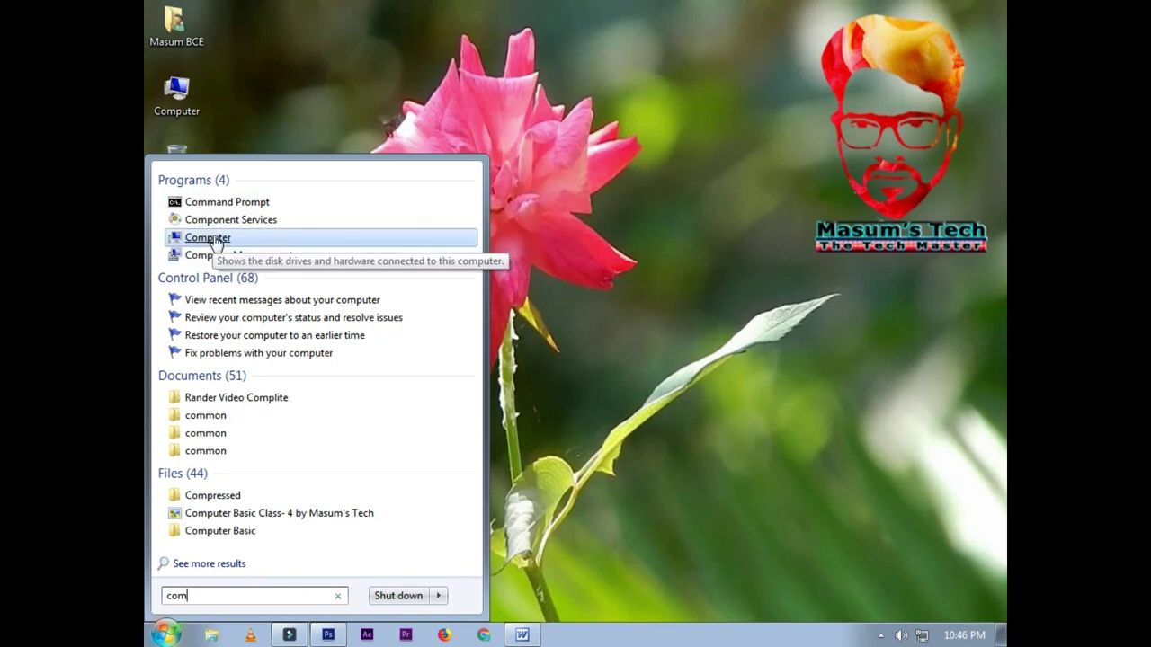
{"action": "type", "text": "p"}
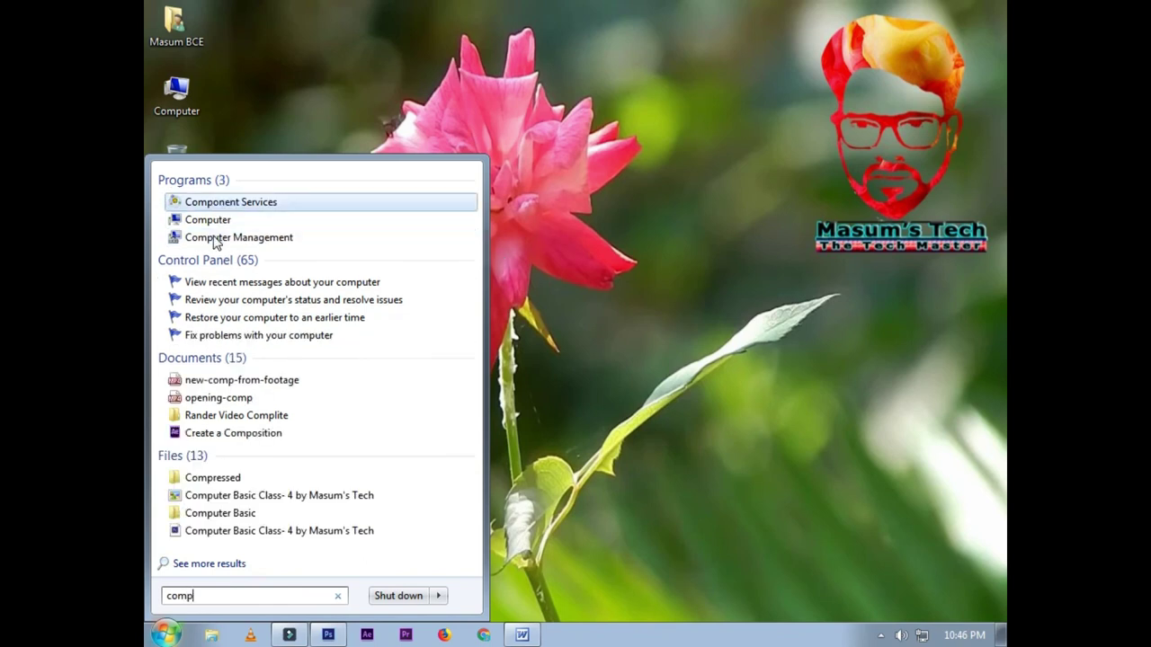
{"action": "type", "text": "u"}
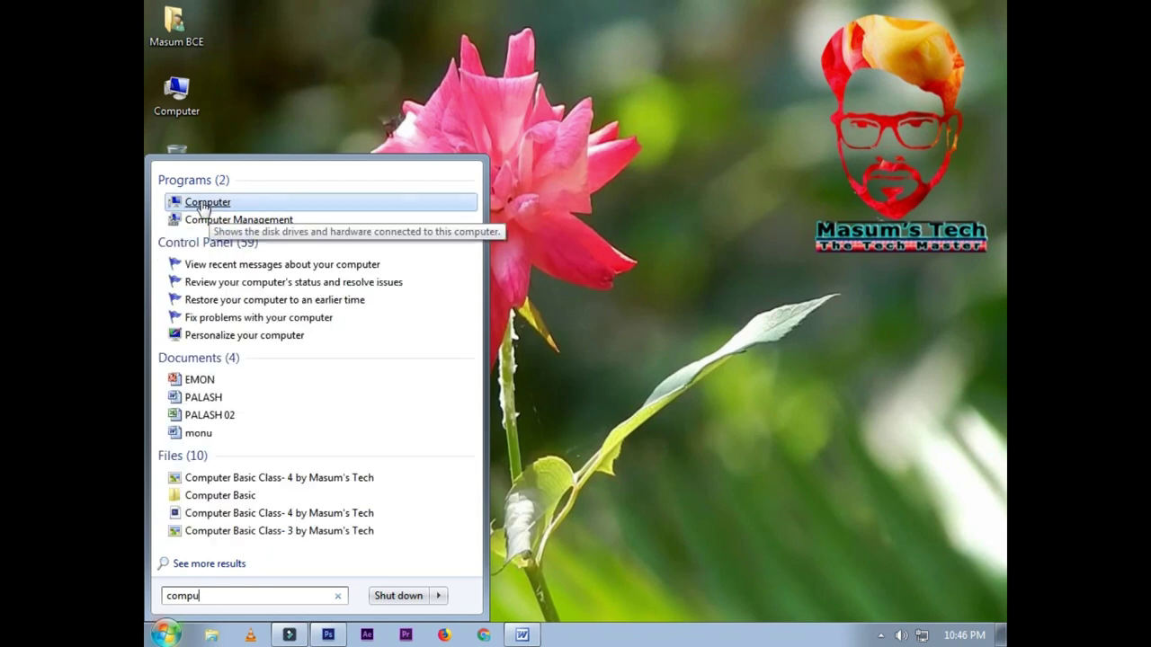
Step: Open the Computer search result and maximize its window
{"action": "left_click", "coordinate": [207, 203]}
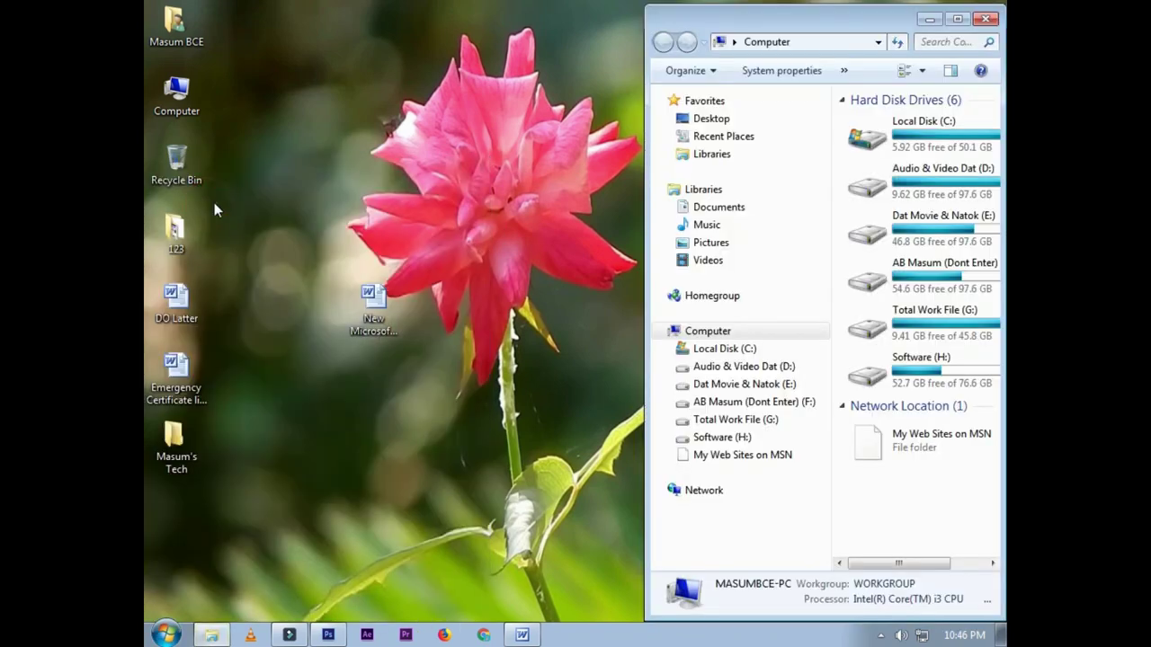
{"action": "left_click_drag", "start_coordinate": [744, 22], "coordinate": [524, 28]}
{"action": "left_click", "coordinate": [737, 21]}
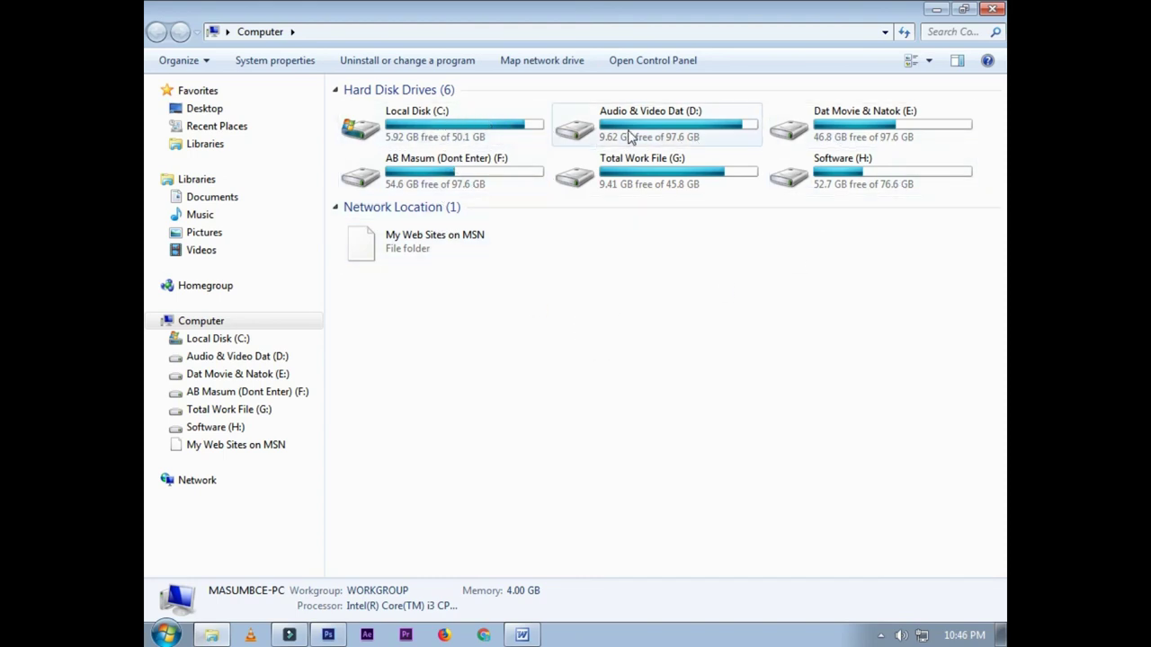
Step: View details of the Dat Movie & Natok (E:), F: and Local Disk (C:) drives
{"action": "left_click", "coordinate": [869, 133]}
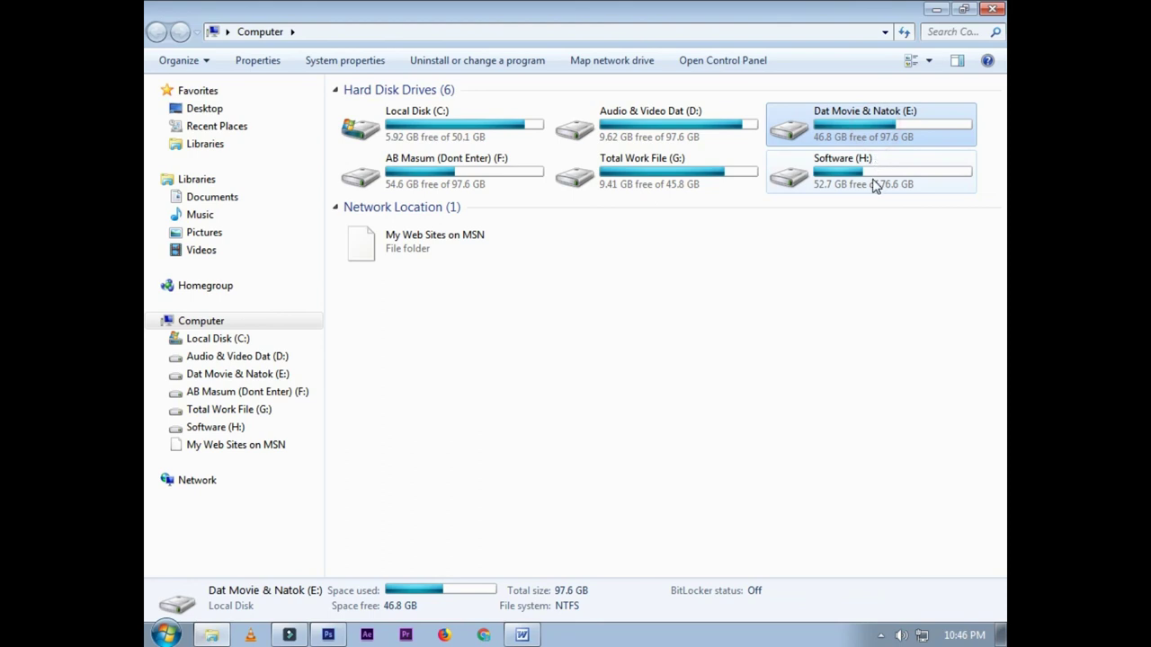
{"action": "left_click", "coordinate": [779, 289]}
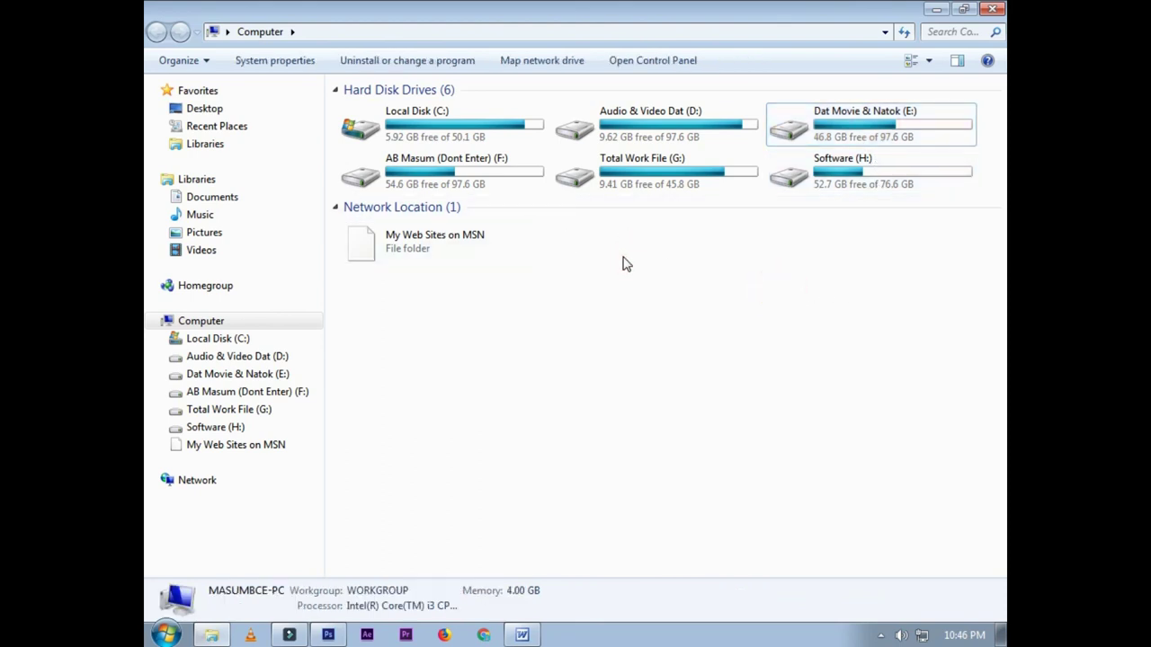
{"action": "left_click", "coordinate": [495, 183]}
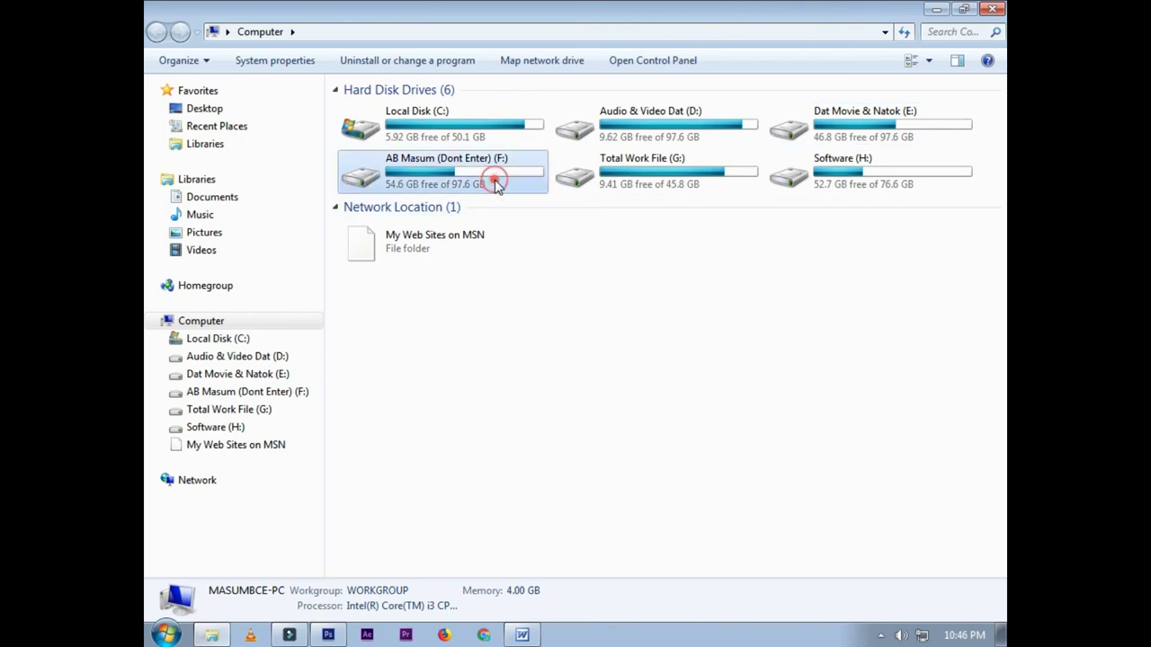
{"action": "left_click", "coordinate": [568, 252]}
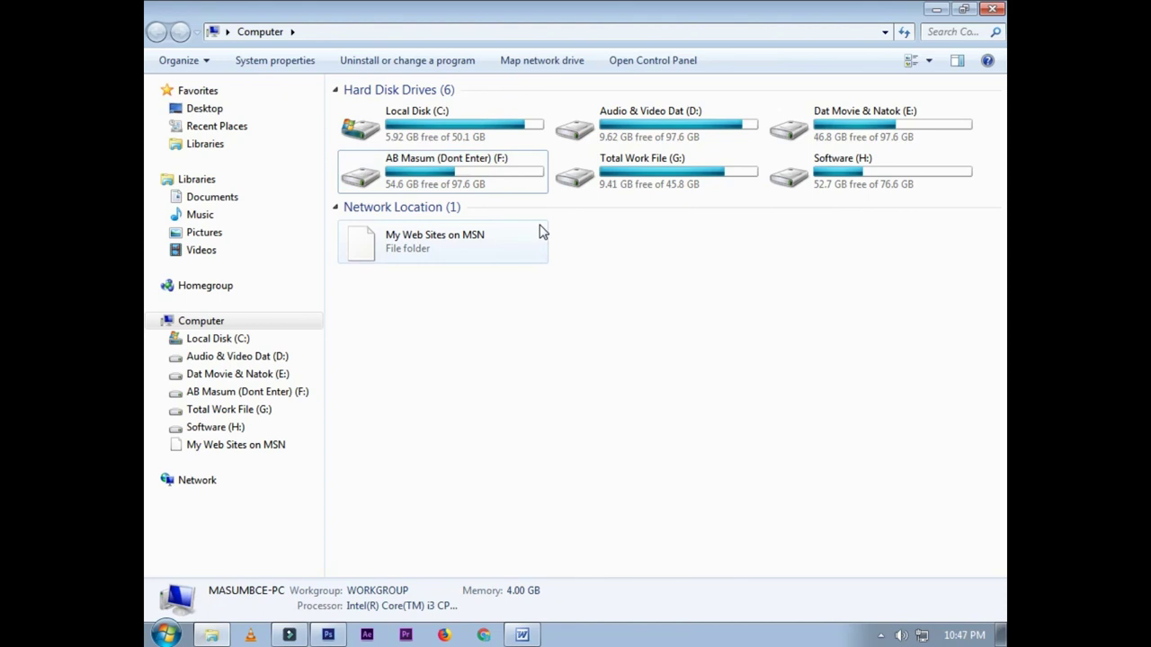
{"action": "left_click", "coordinate": [503, 139]}
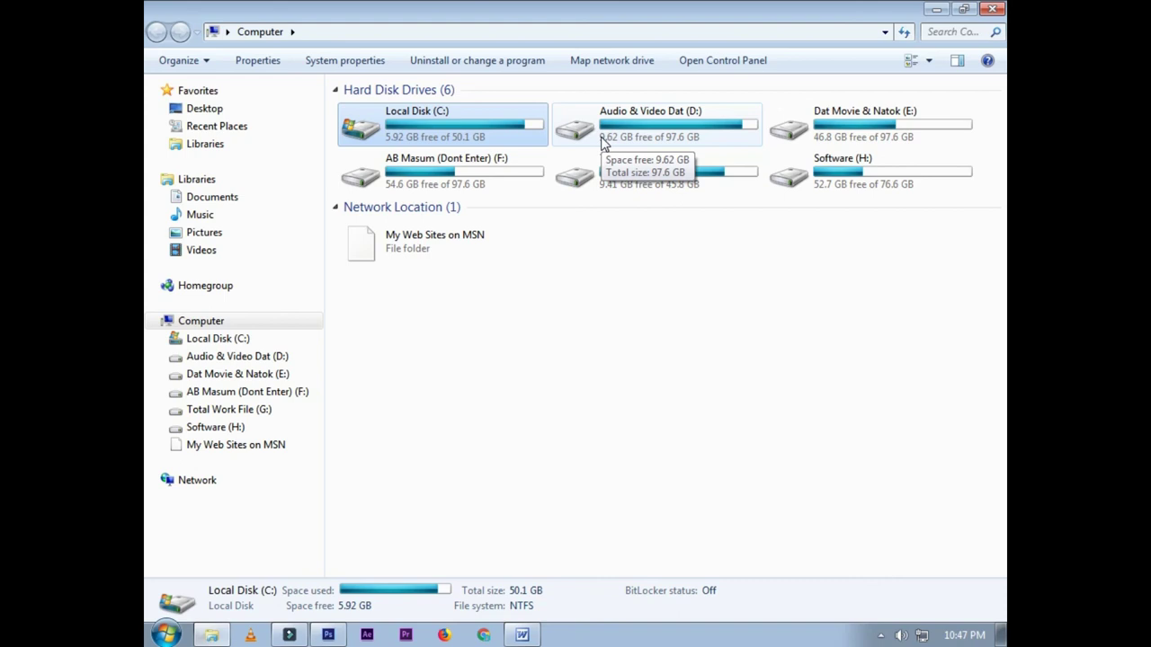
{"action": "left_click", "coordinate": [620, 290]}
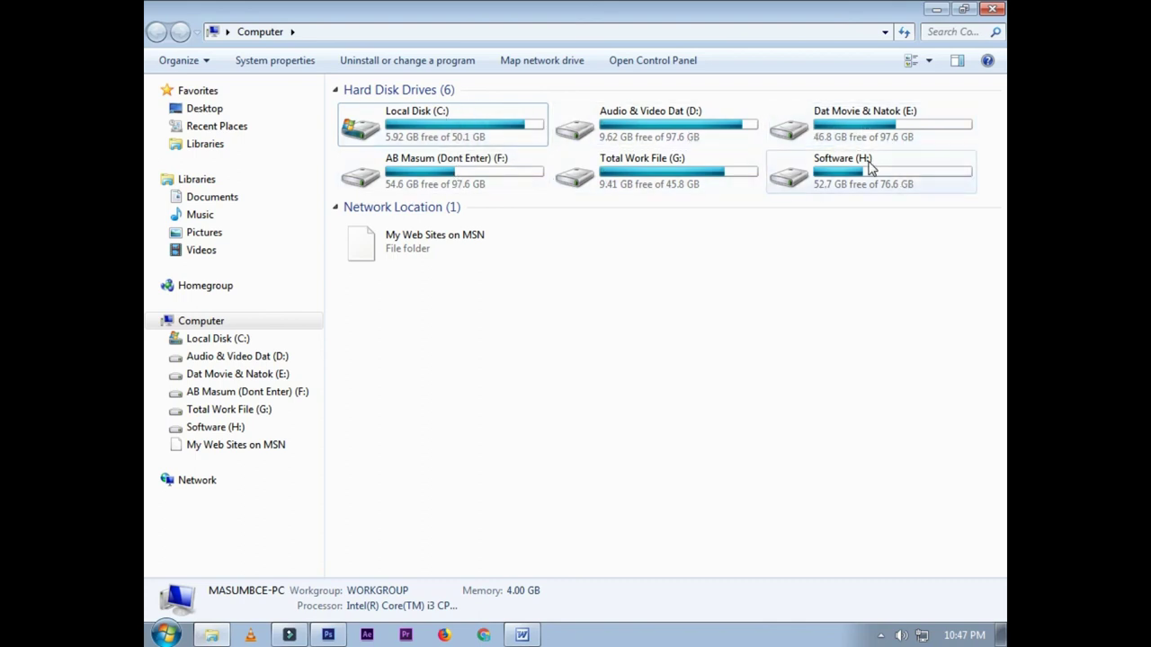
{"action": "mouse_move", "coordinate": [869, 168]}
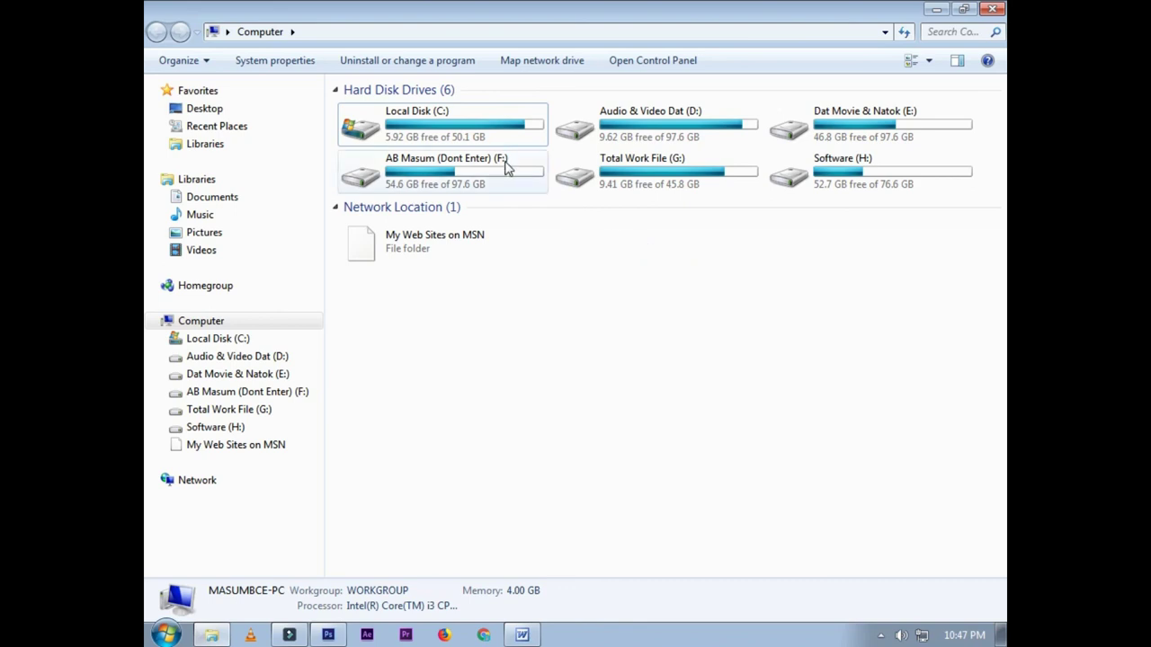
{"action": "left_click", "coordinate": [561, 281]}
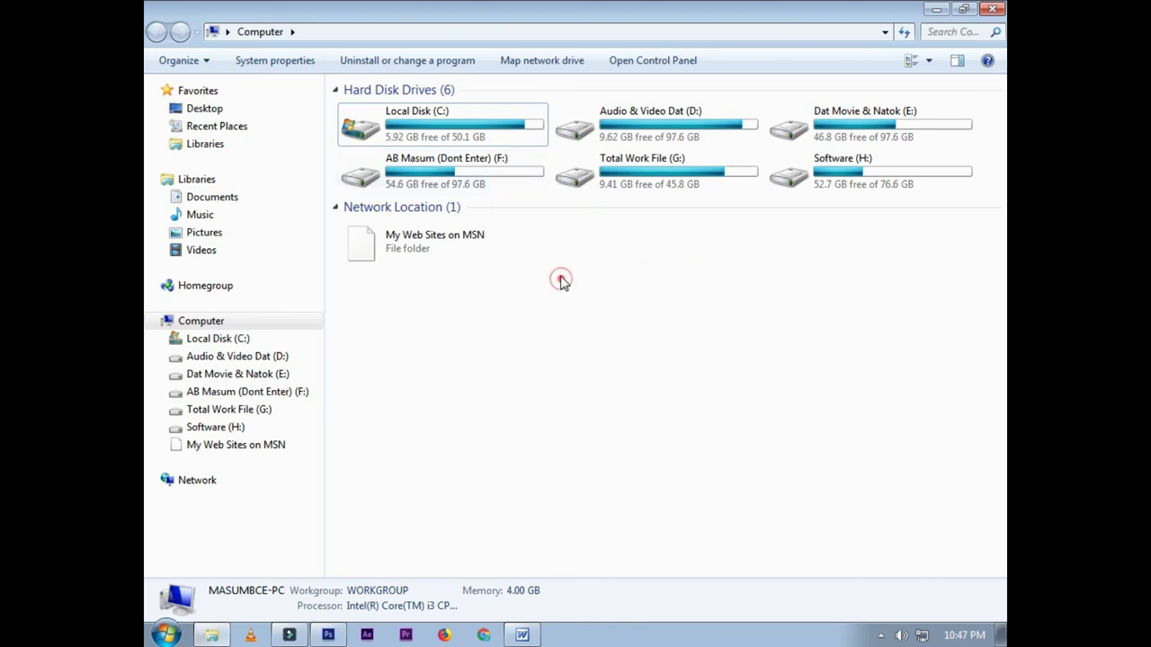
Step: Reselect Local Disk (C:) several times to review its details and free space
{"action": "left_click", "coordinate": [430, 123]}
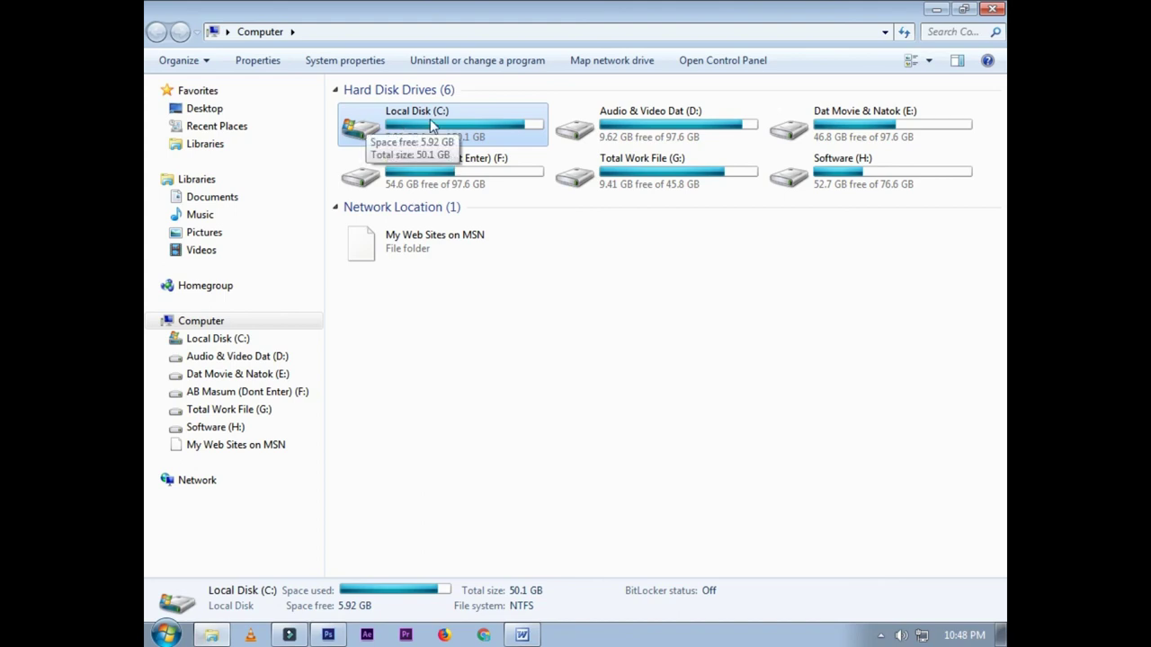
{"action": "left_click", "coordinate": [493, 130]}
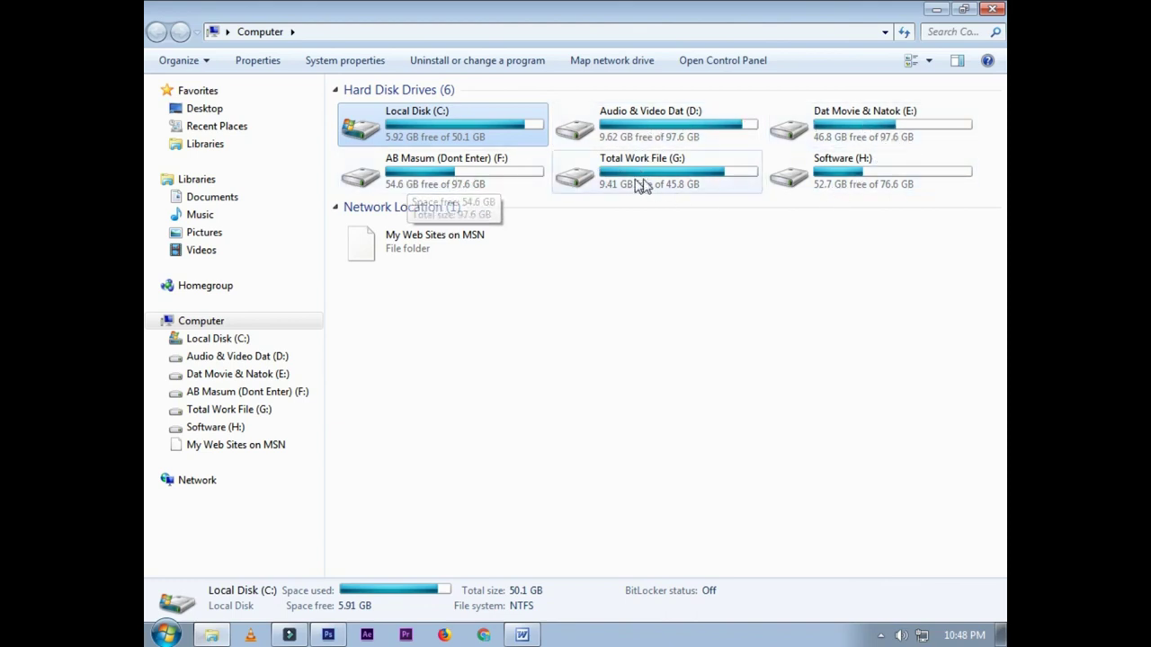
{"action": "left_click", "coordinate": [706, 323]}
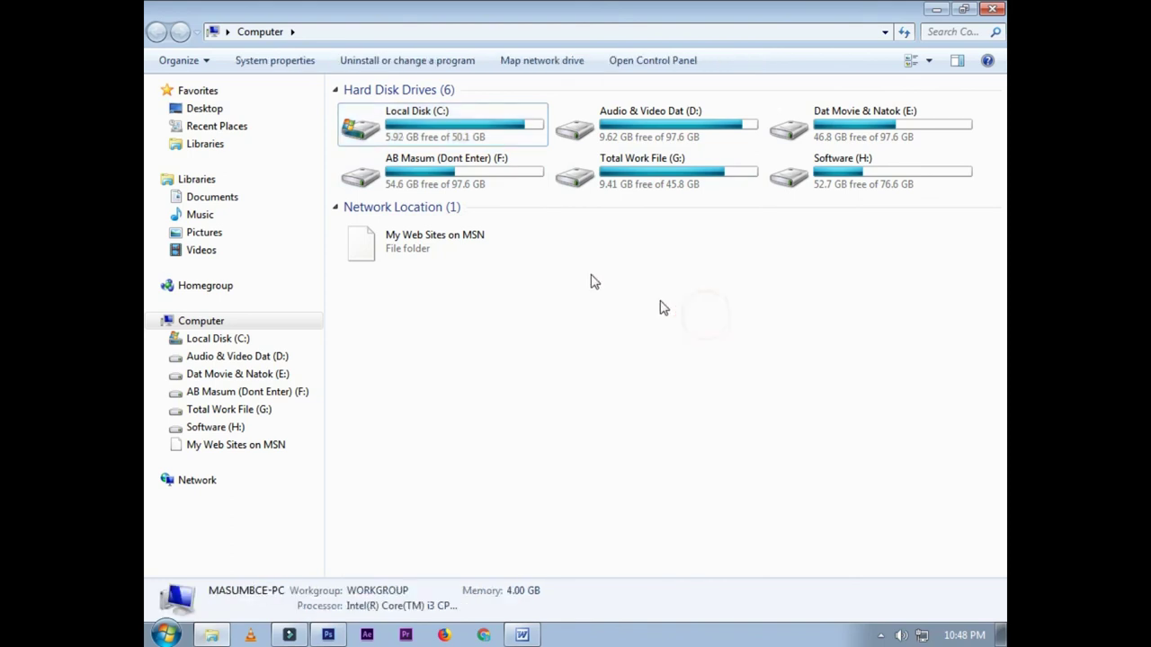
{"action": "left_click", "coordinate": [436, 122]}
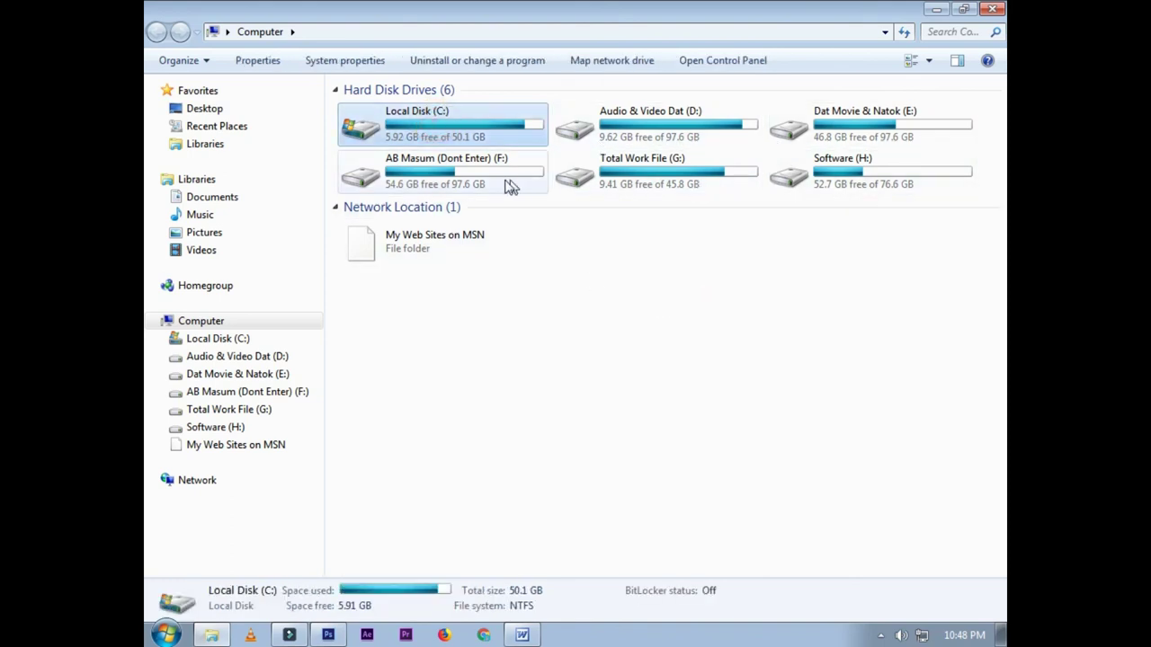
{"action": "left_click", "coordinate": [627, 329]}
{"action": "left_click", "coordinate": [437, 116]}
Step: Close the Computer window and refresh the desktop from its shortcut menu
{"action": "left_click", "coordinate": [992, 9]}
{"action": "right_click", "coordinate": [301, 79]}
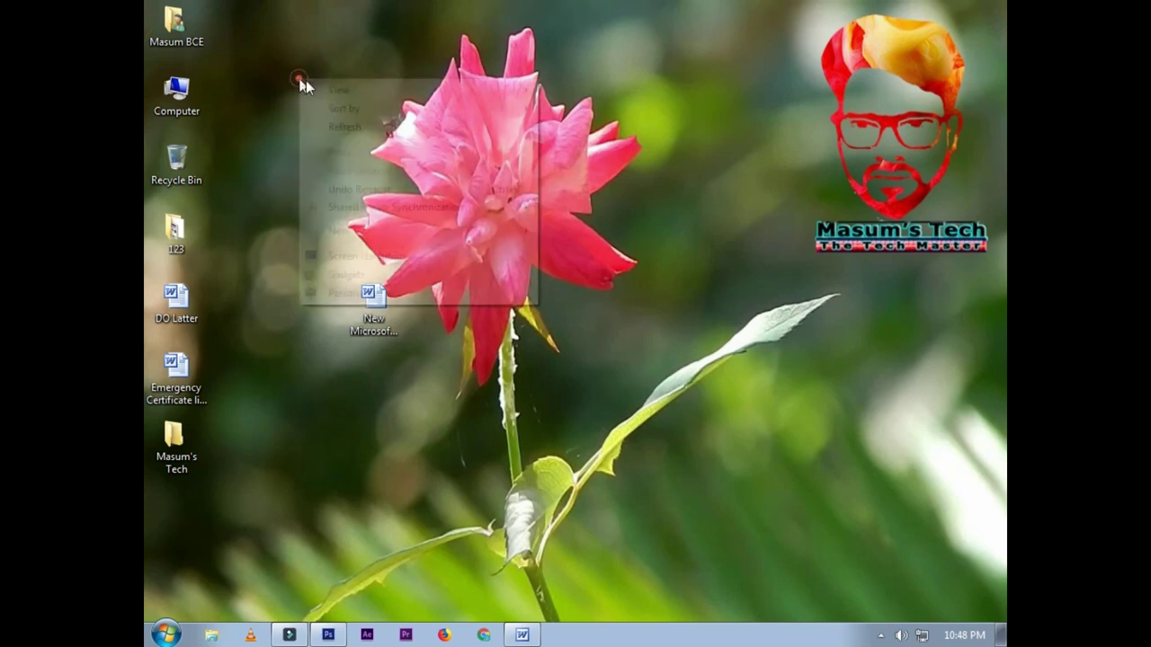
{"action": "left_click", "coordinate": [360, 129]}
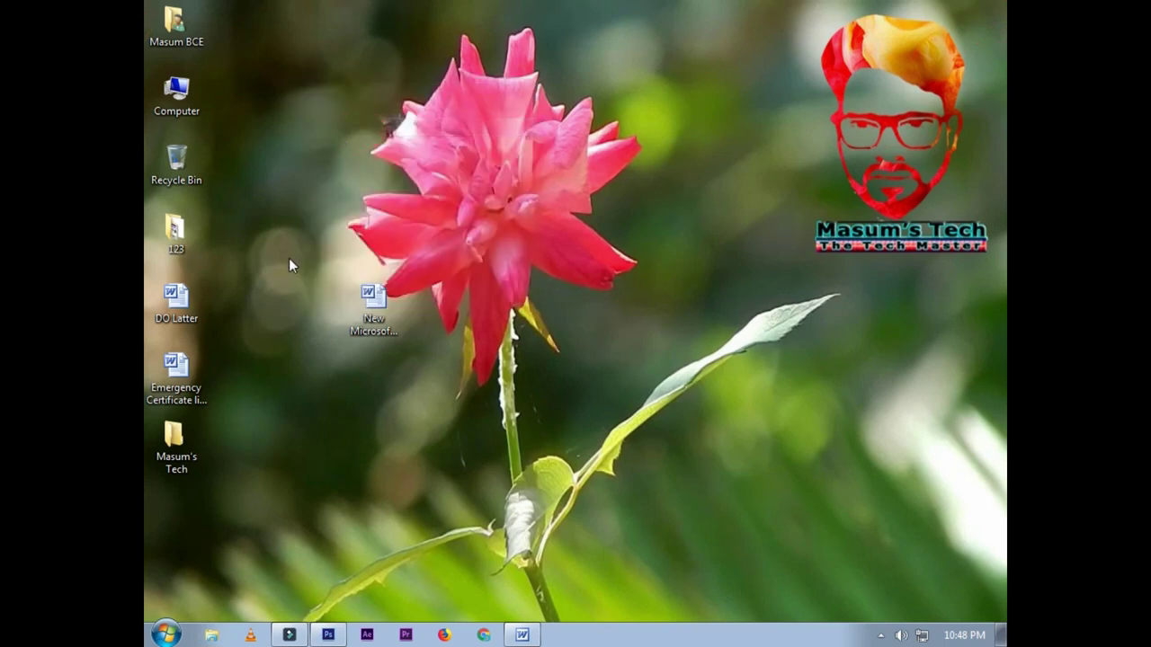